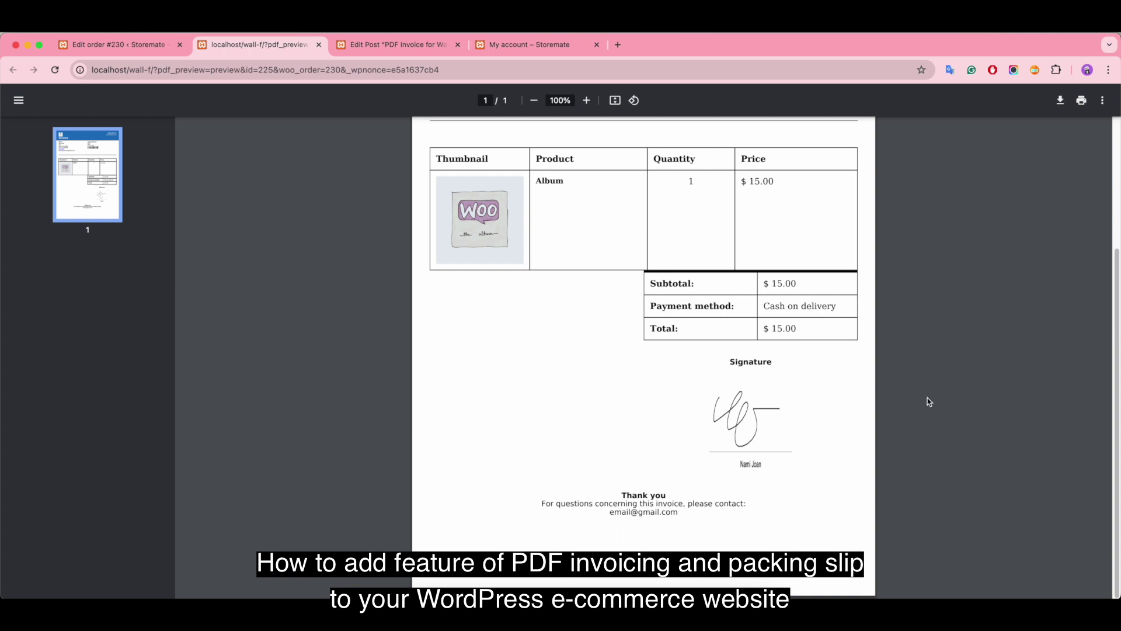
Step: Scroll the order #230 sample invoice PDF back up to its blue Invoice header
scroll(927, 397, "up", 3)
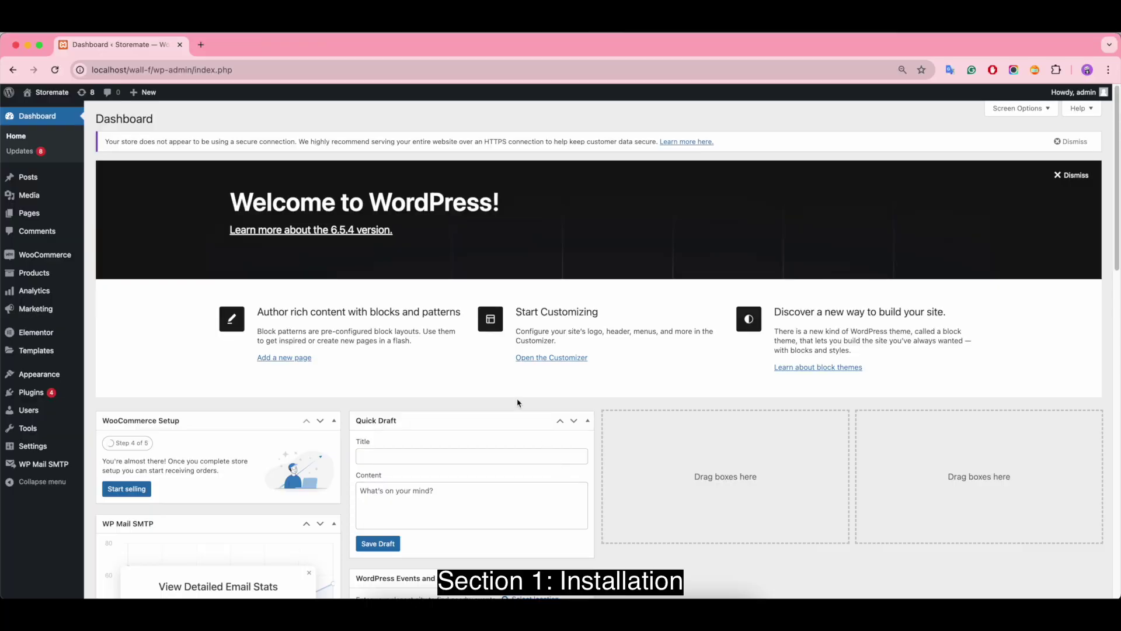
Step: Open the Add New Plugin page in a new browser tab
mouse_move(44, 393)
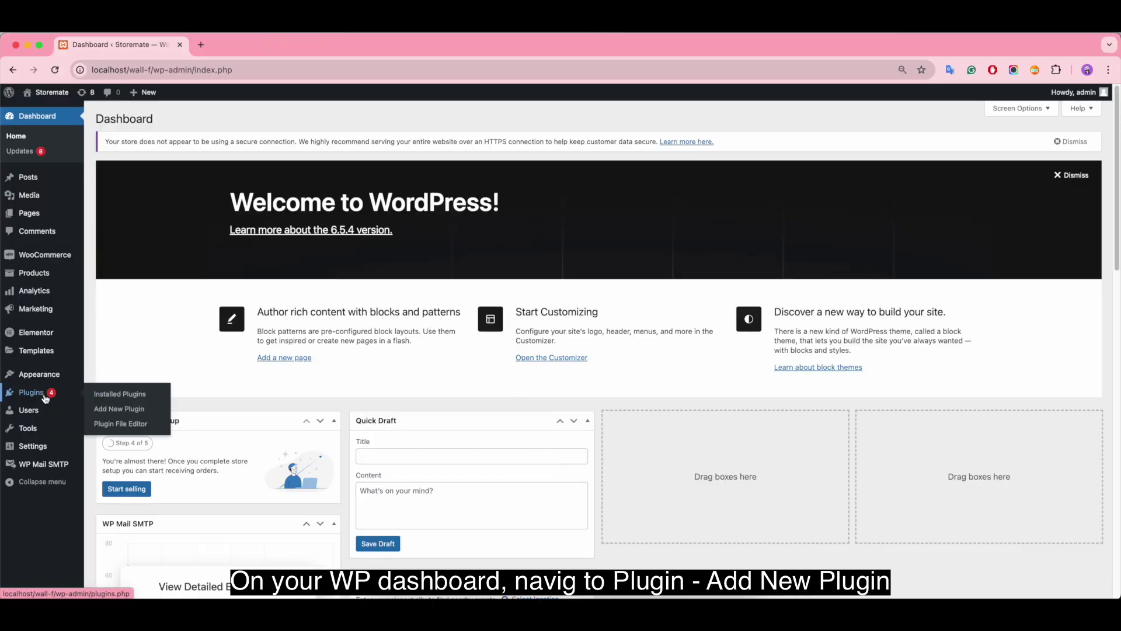
right_click(112, 410)
left_click(146, 413)
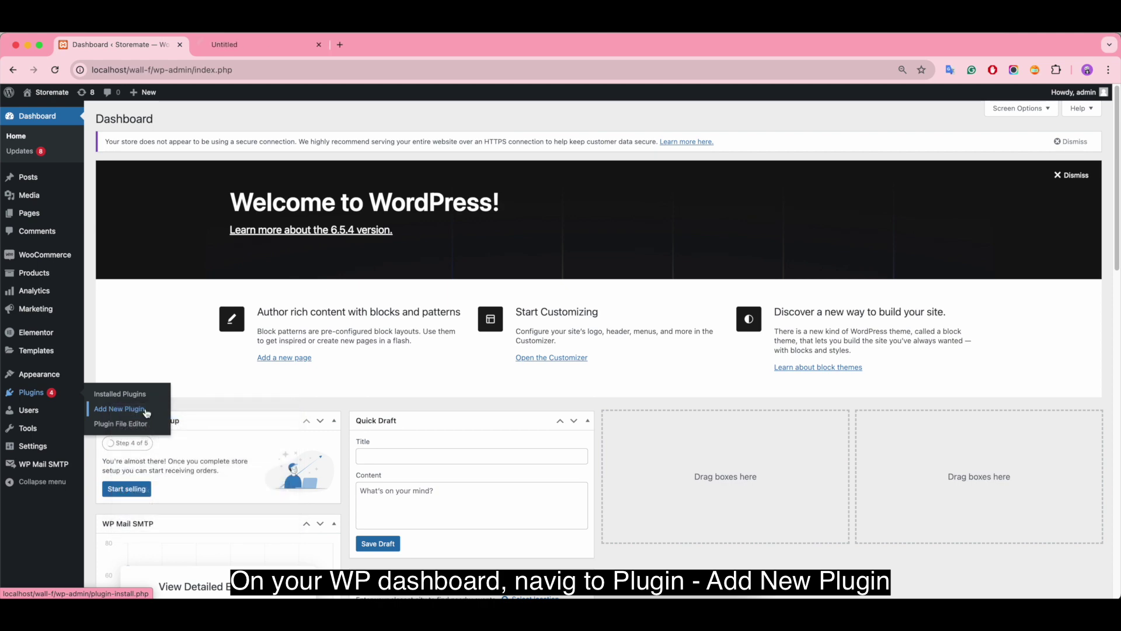
left_click(255, 44)
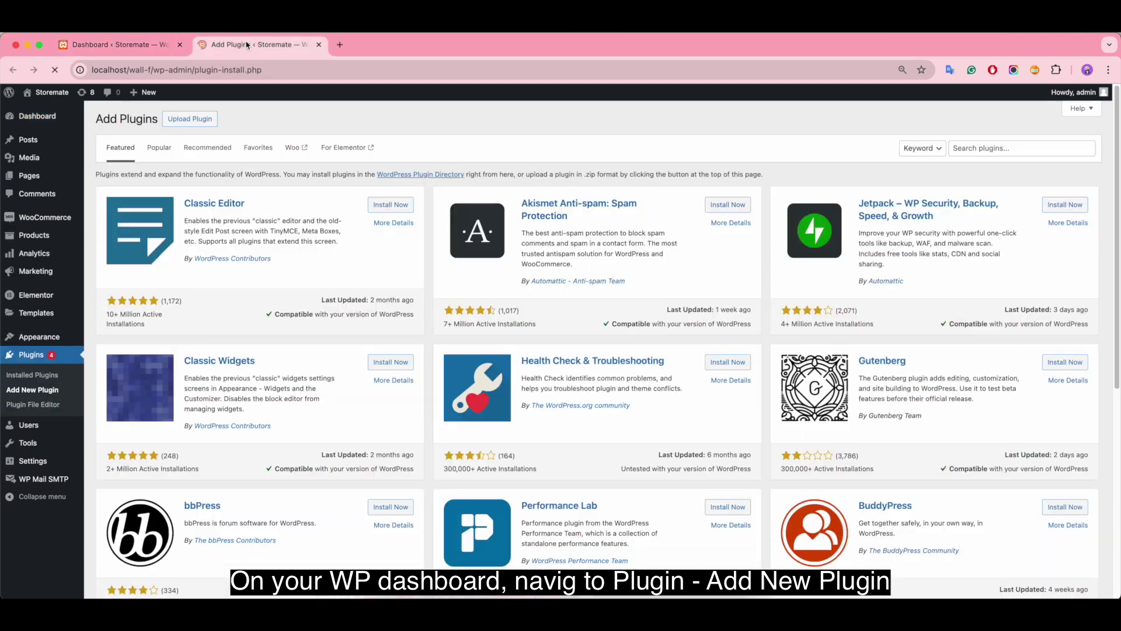
Step: Search 'rednumber', then install and activate PDF For WooCommerce + Drag And Drop Template Builder
left_click(980, 149)
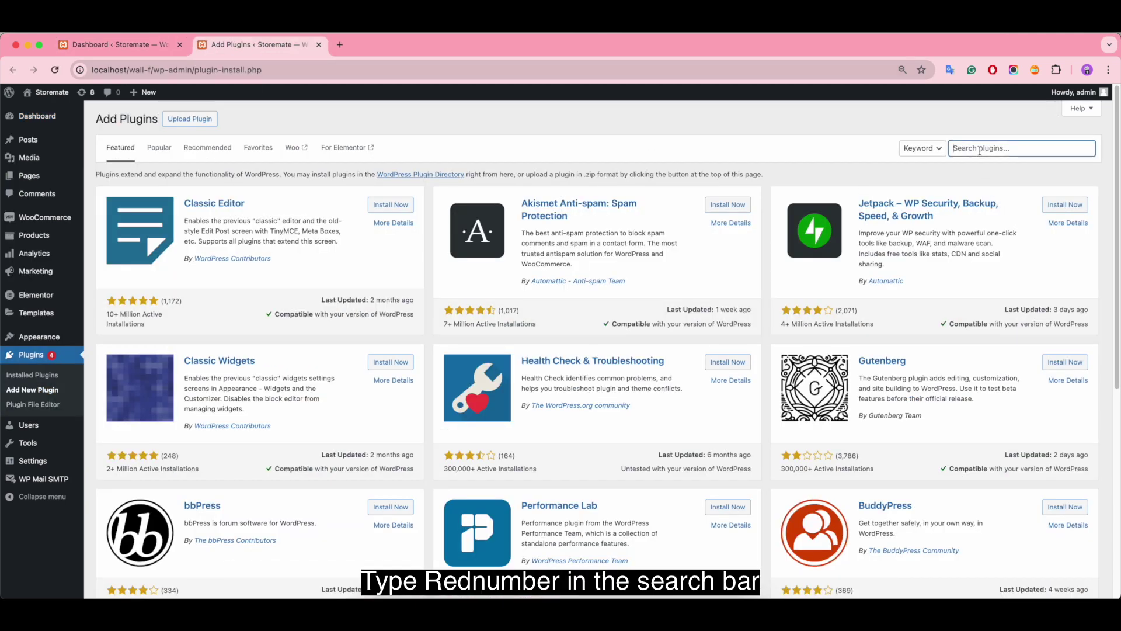
type("rednumber")
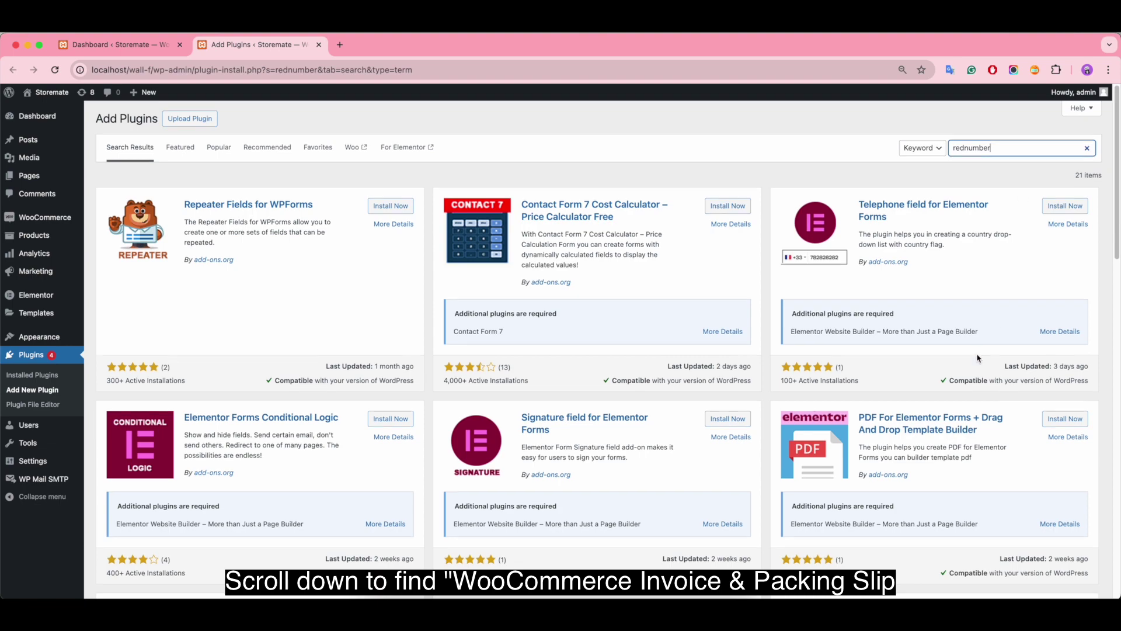
scroll(979, 358, "down", 15)
scroll(979, 358, "down", 1)
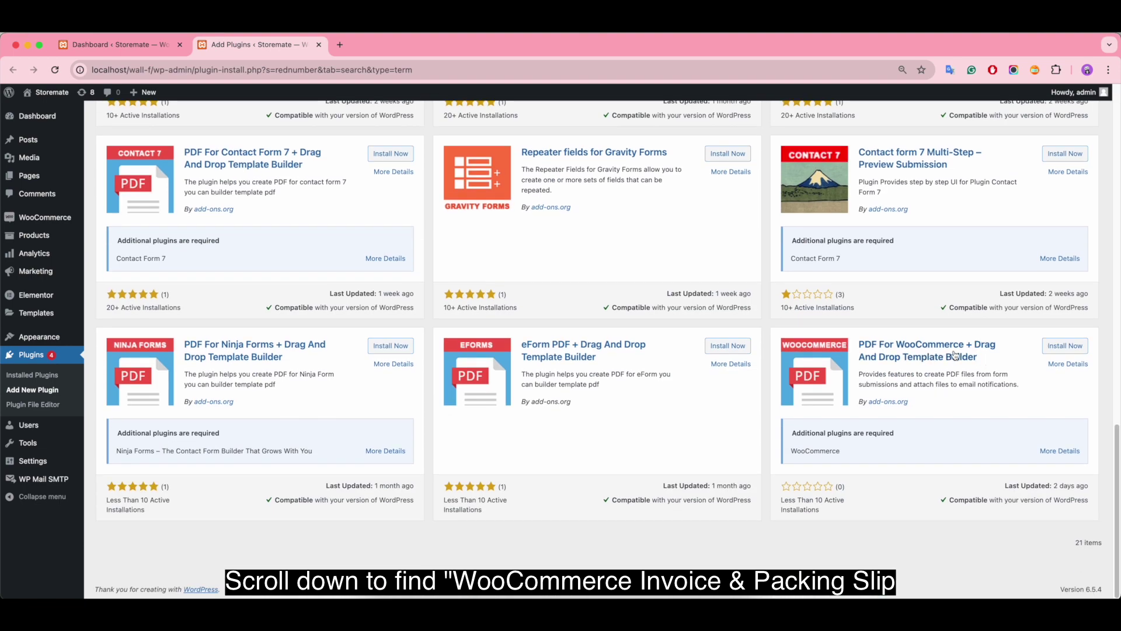
left_click(1061, 346)
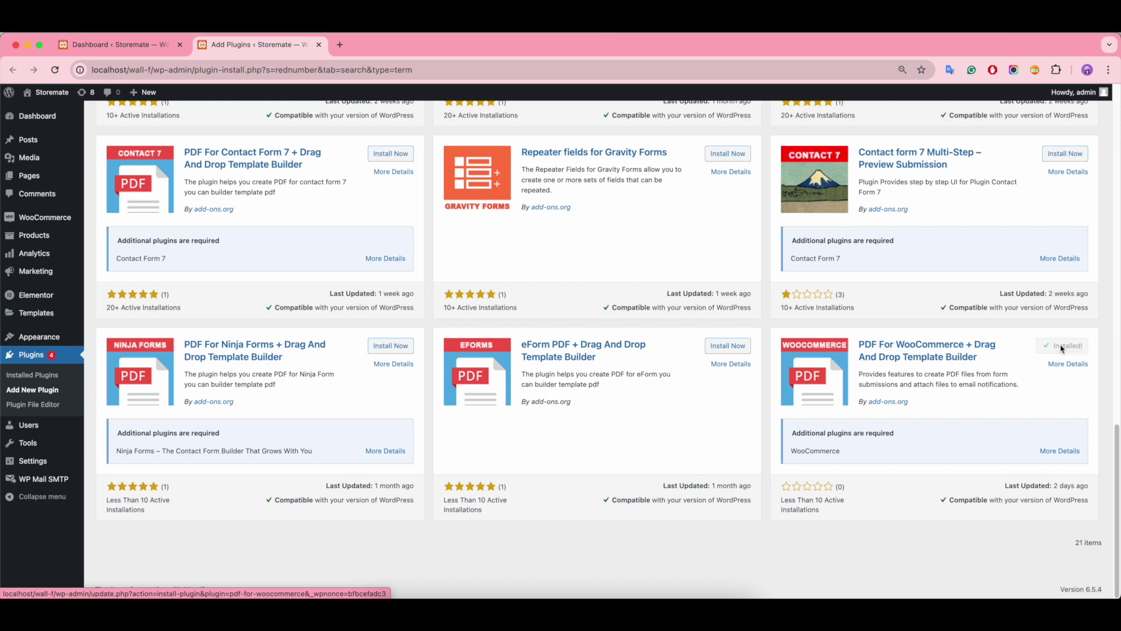
left_click(1066, 347)
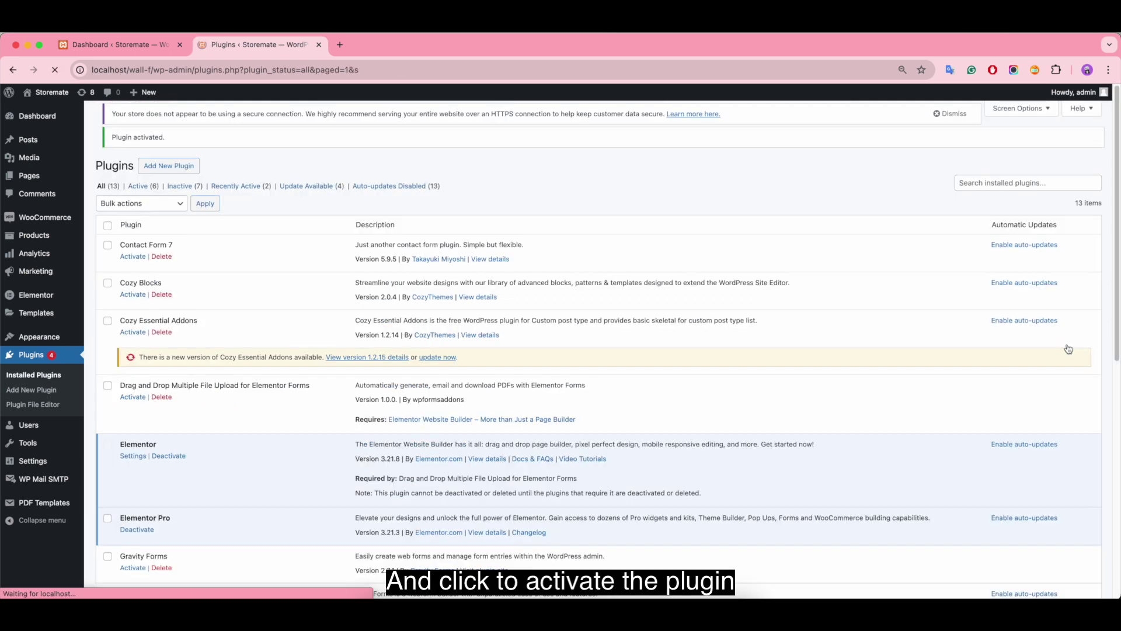
Step: Check the PDF For WooCommerce entry in Installed Plugins and open PDF Templates > New Template in another tab
scroll(495, 407, "down", 10)
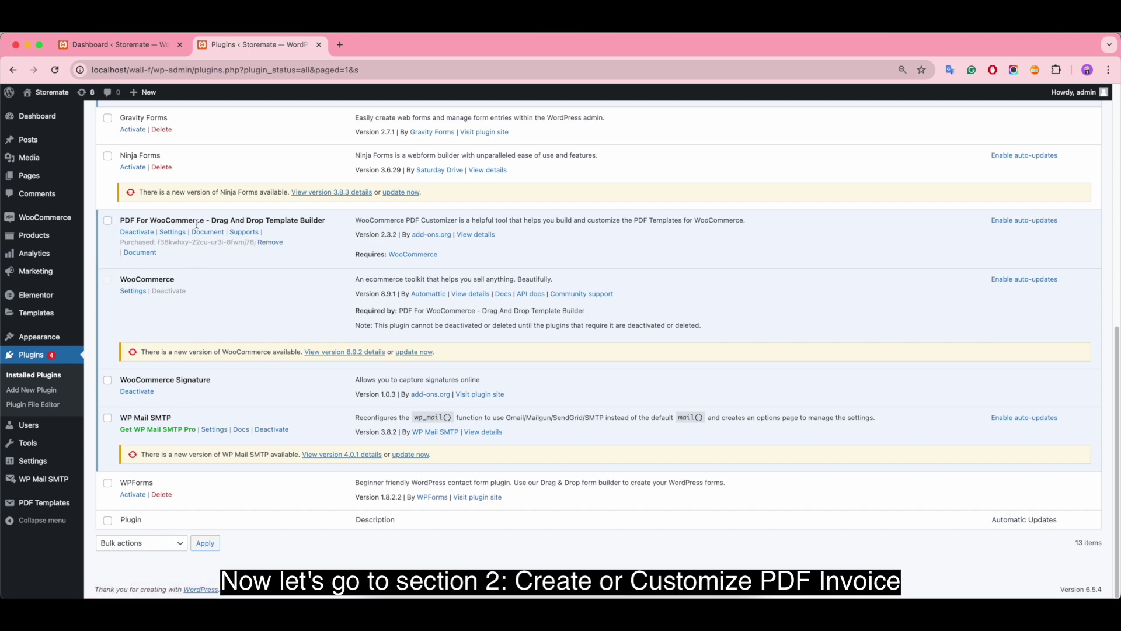
scroll(230, 225, "up", 10)
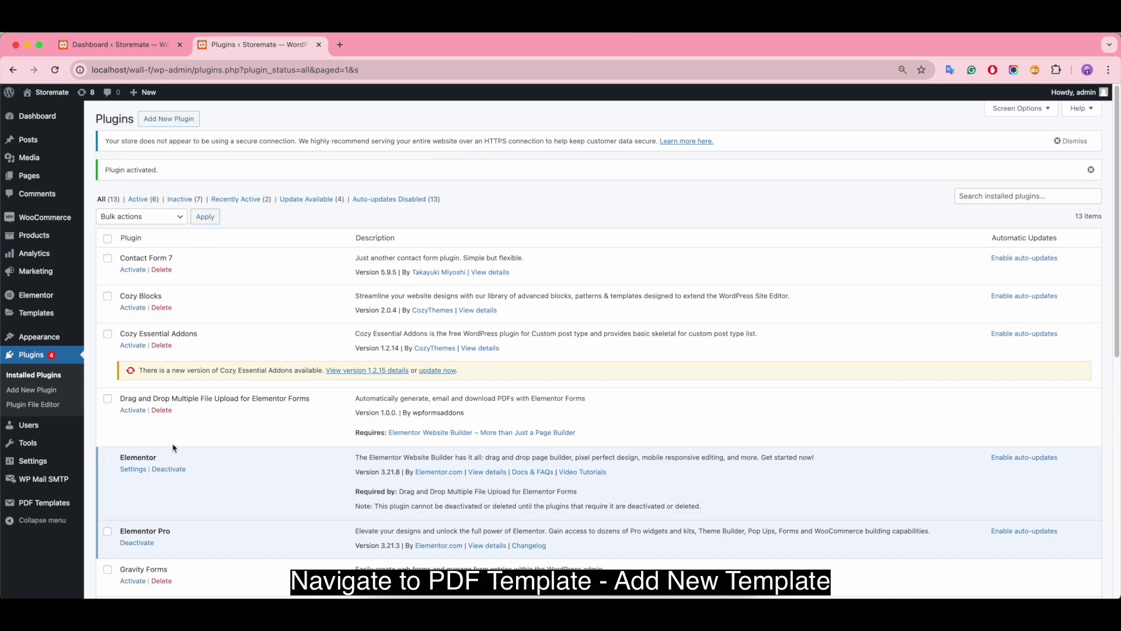
mouse_move(44, 503)
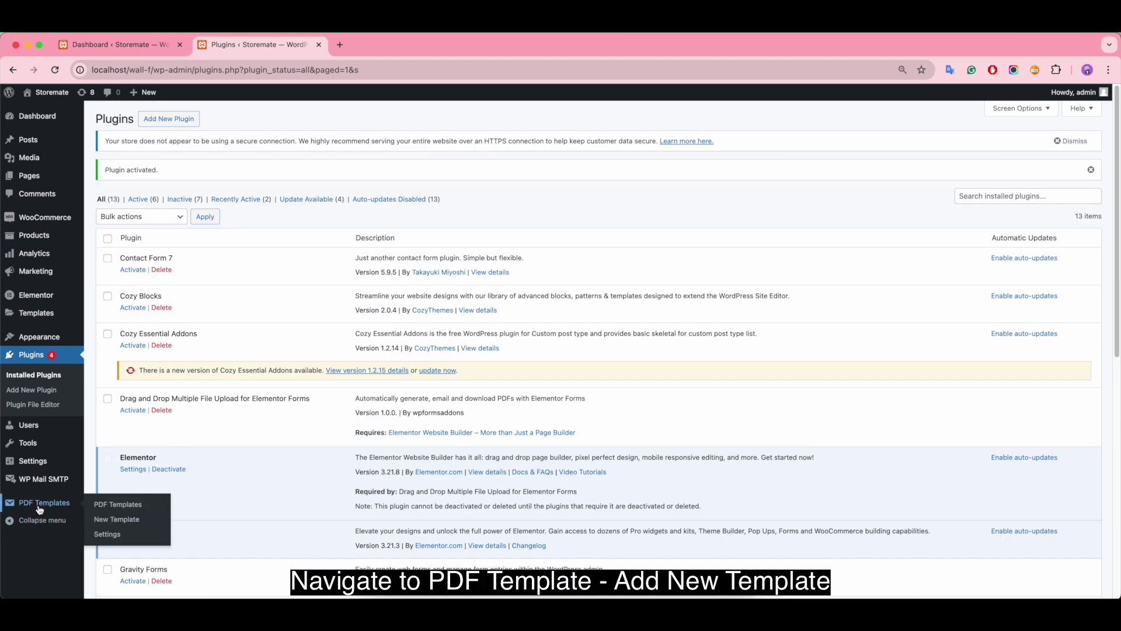
right_click(104, 519)
Step: Title a new template 'PDF Invoice for Woocommerce', test it against order #207, and save it
left_click(177, 479)
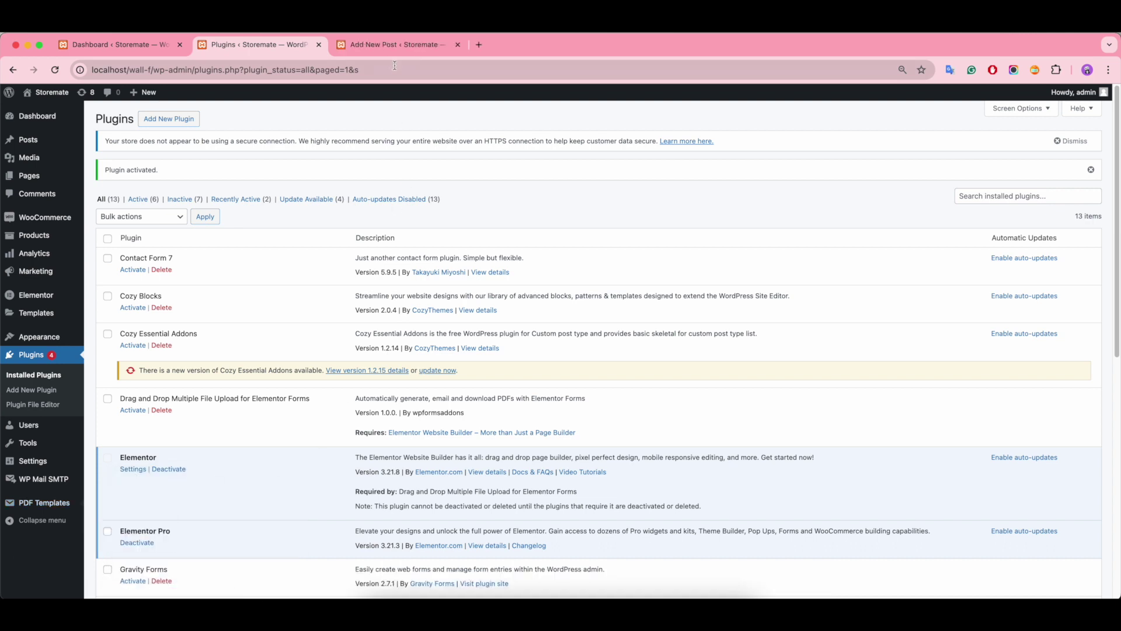
left_click(400, 47)
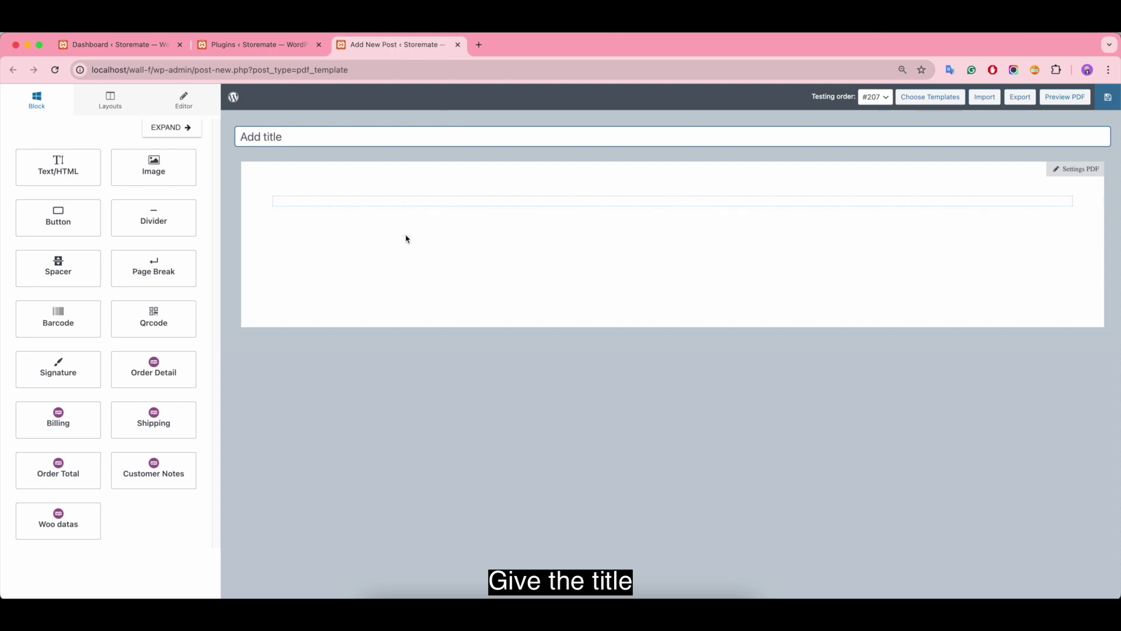
type("PDF Invoice for Wooc")
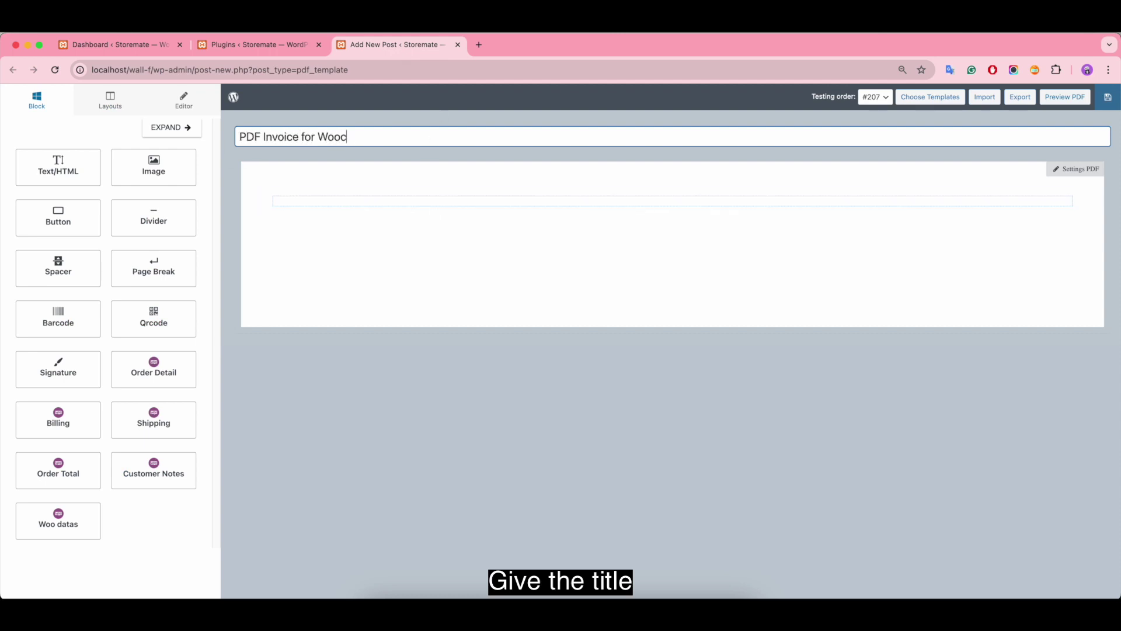
type("ommerce")
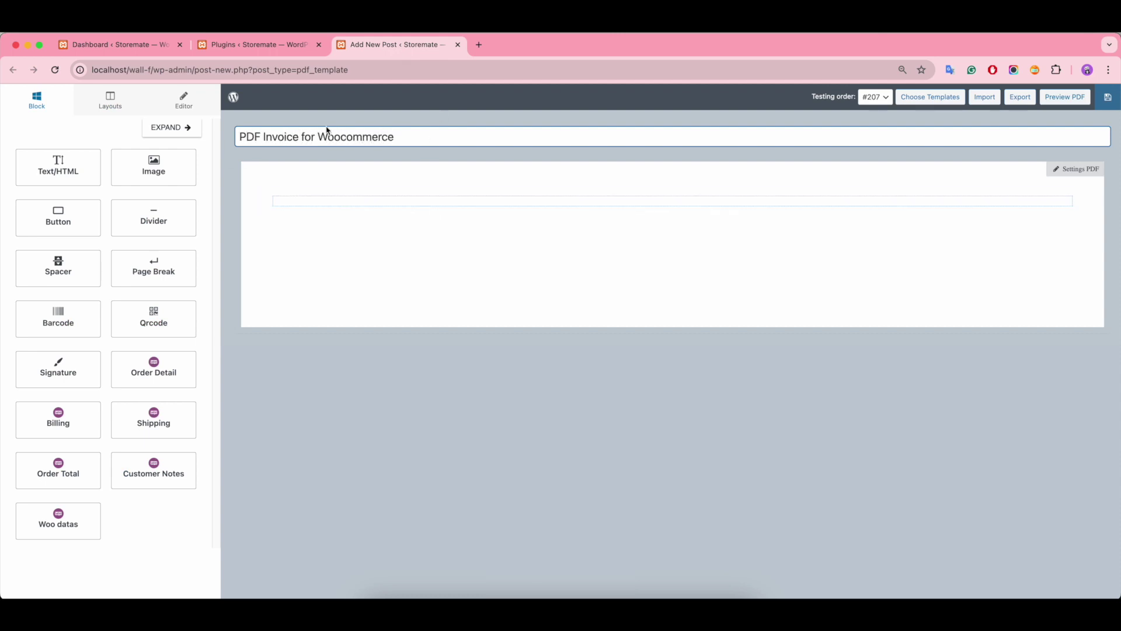
left_click(876, 99)
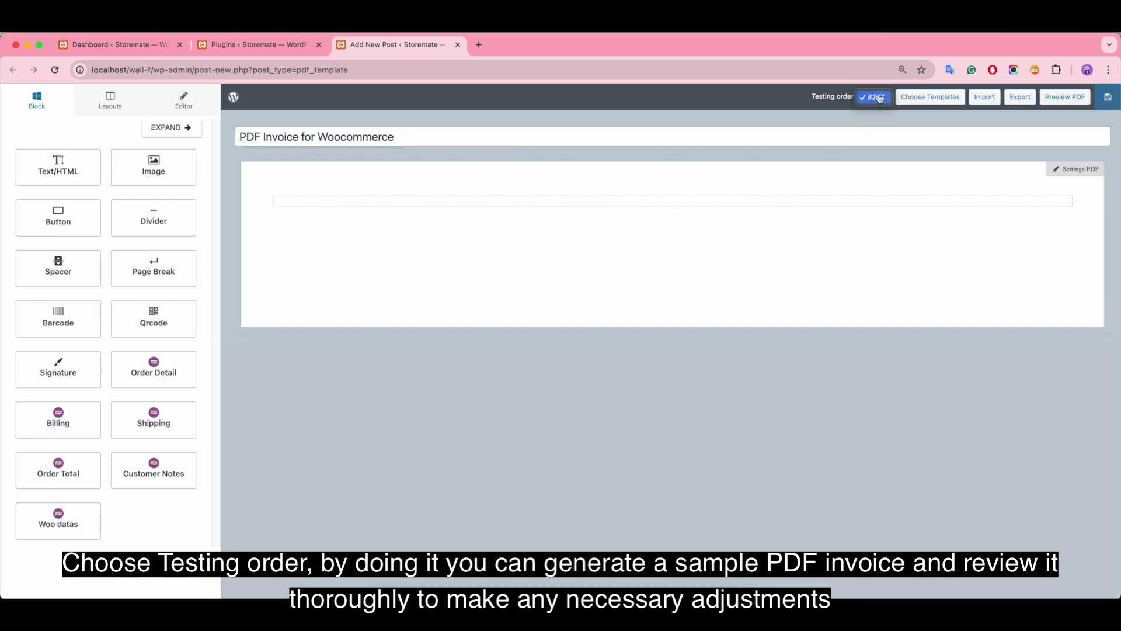
left_click(879, 99)
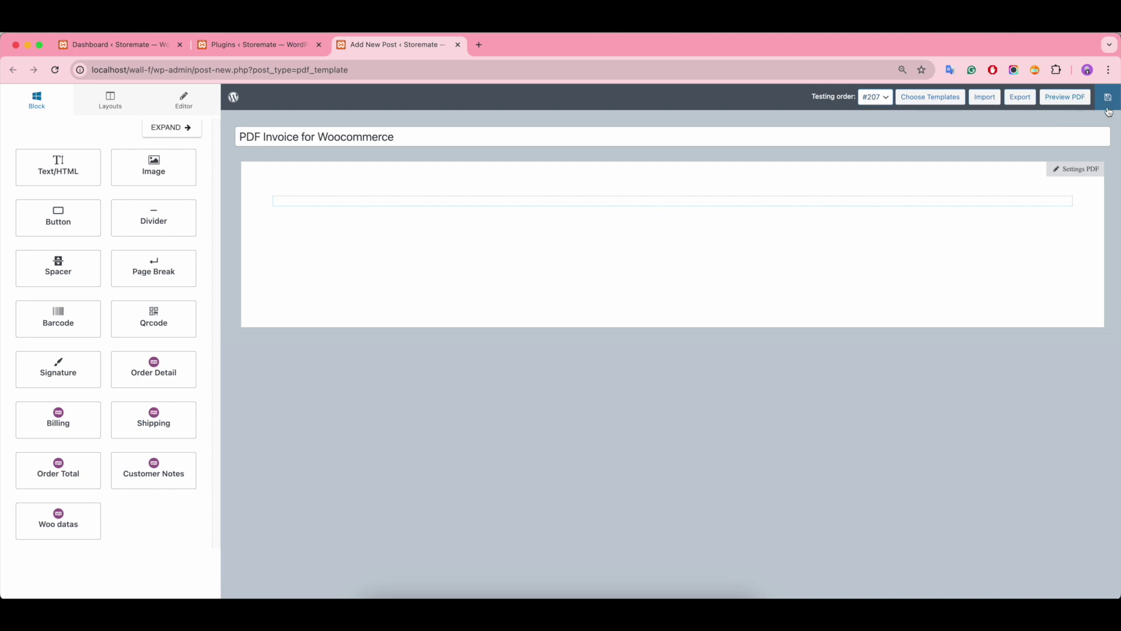
left_click(1108, 108)
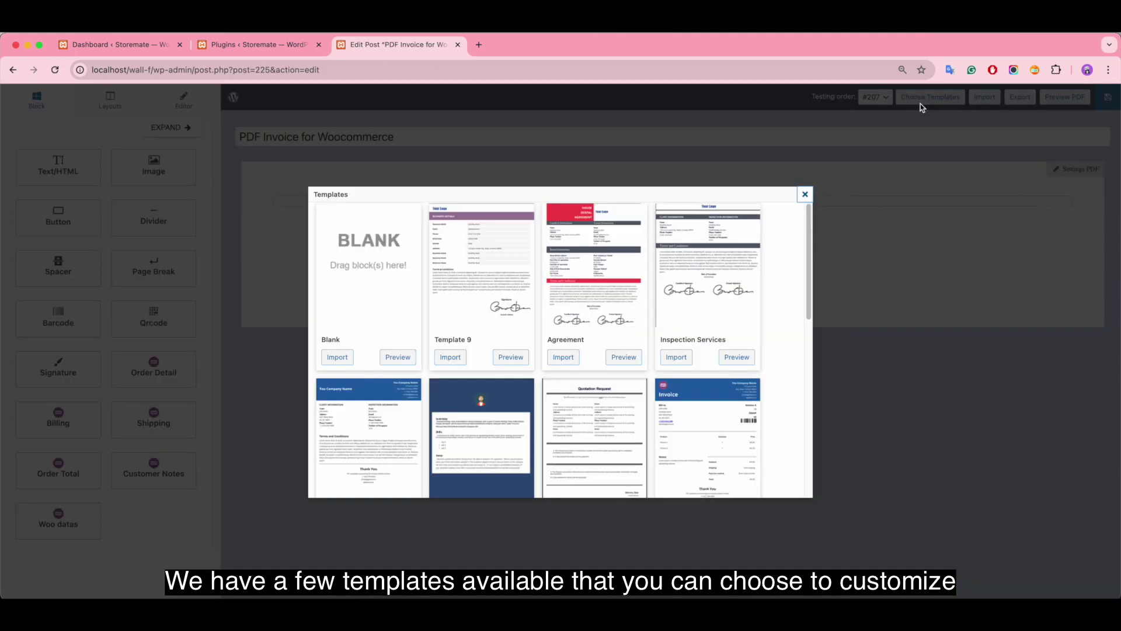
left_click(927, 97)
Step: Try importing WooCommerce Template 1 and then the grey invoice template
scroll(687, 317, "down", 5)
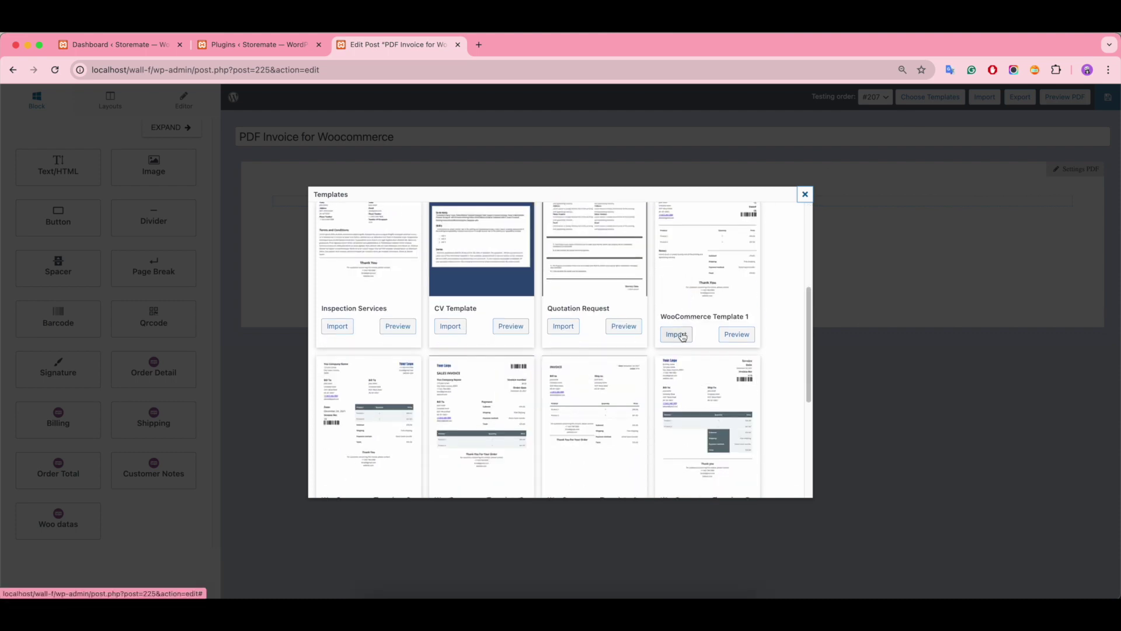
left_click(676, 333)
scroll(802, 349, "down", 2)
scroll(801, 350, "up", 3)
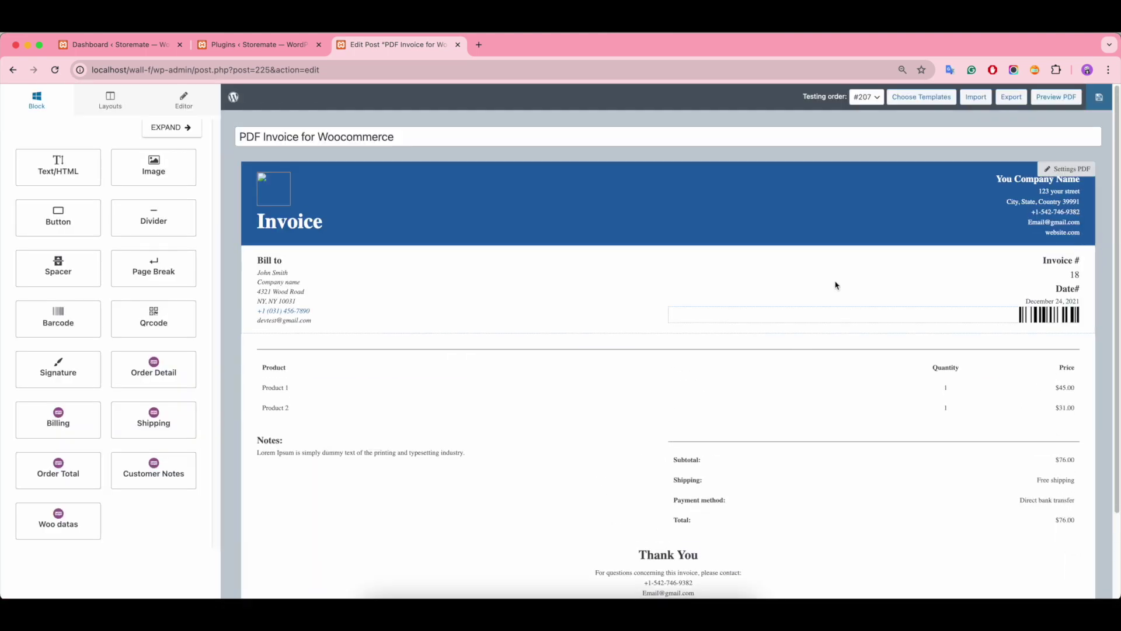
left_click(926, 99)
scroll(552, 392, "down", 5)
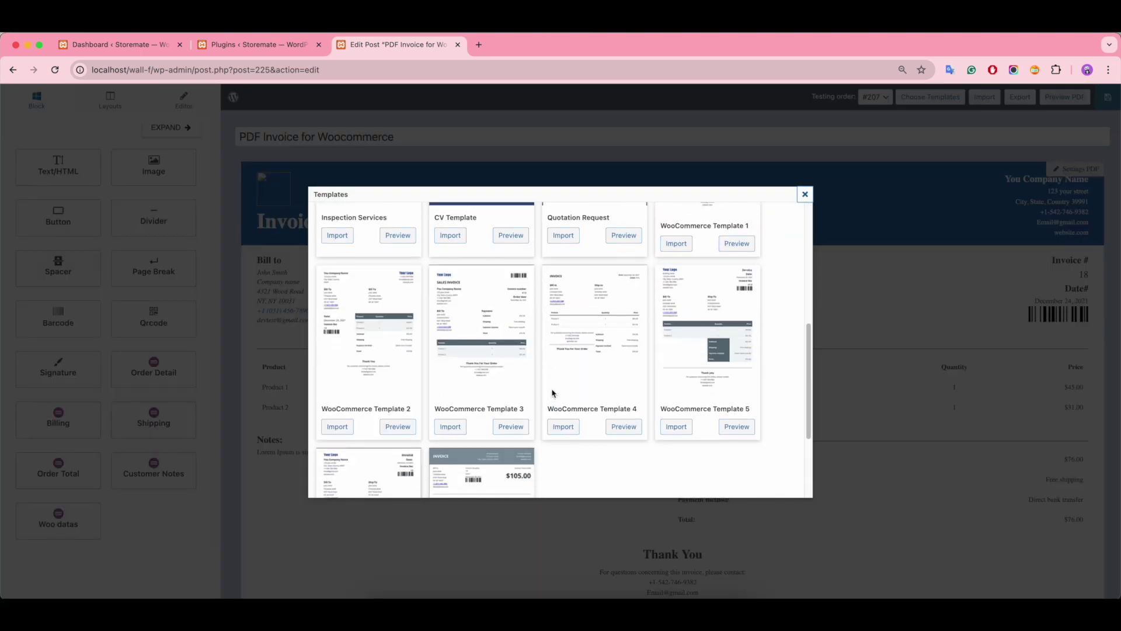
left_click(451, 467)
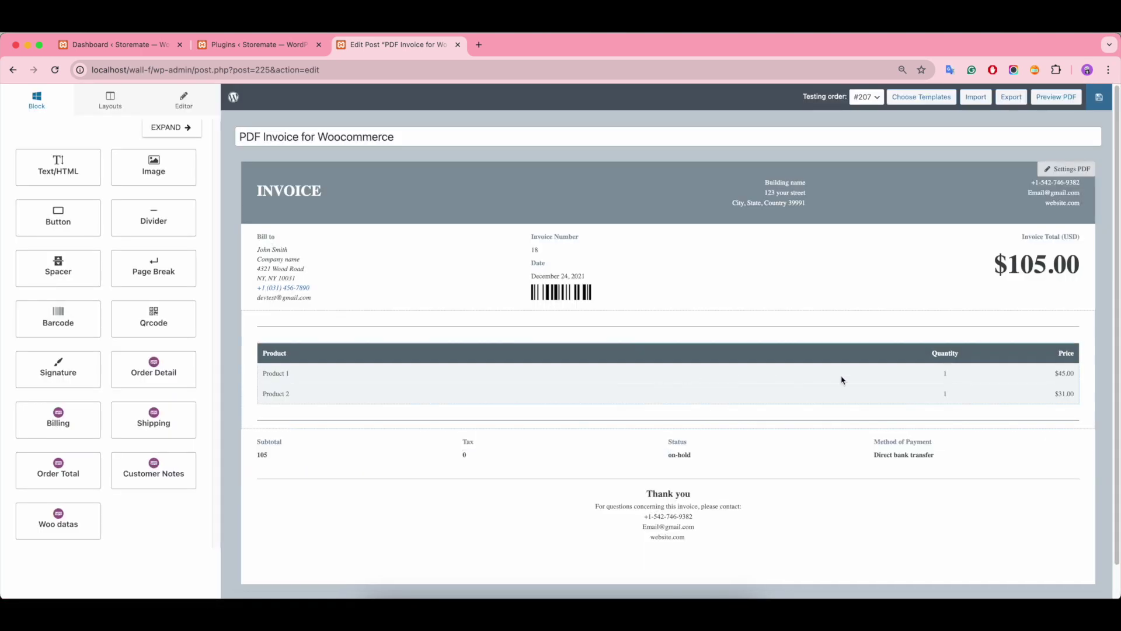
scroll(841, 380, "down", 1)
scroll(866, 323, "up", 1)
Step: Import the Blank template and bring up the Settings PDF panel
left_click(922, 97)
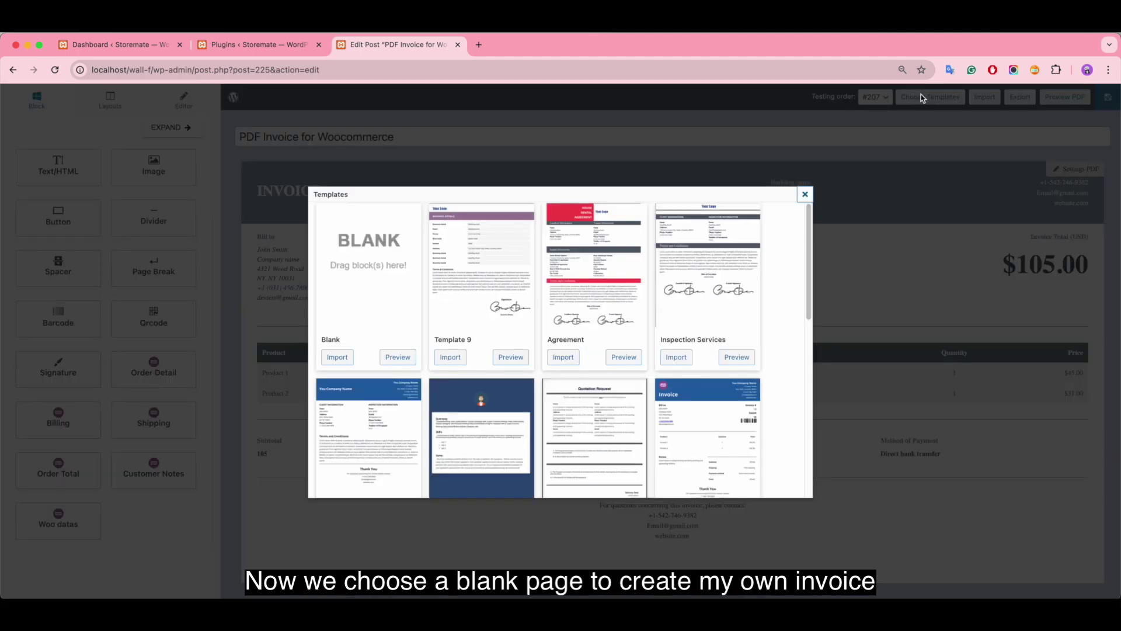
left_click(338, 357)
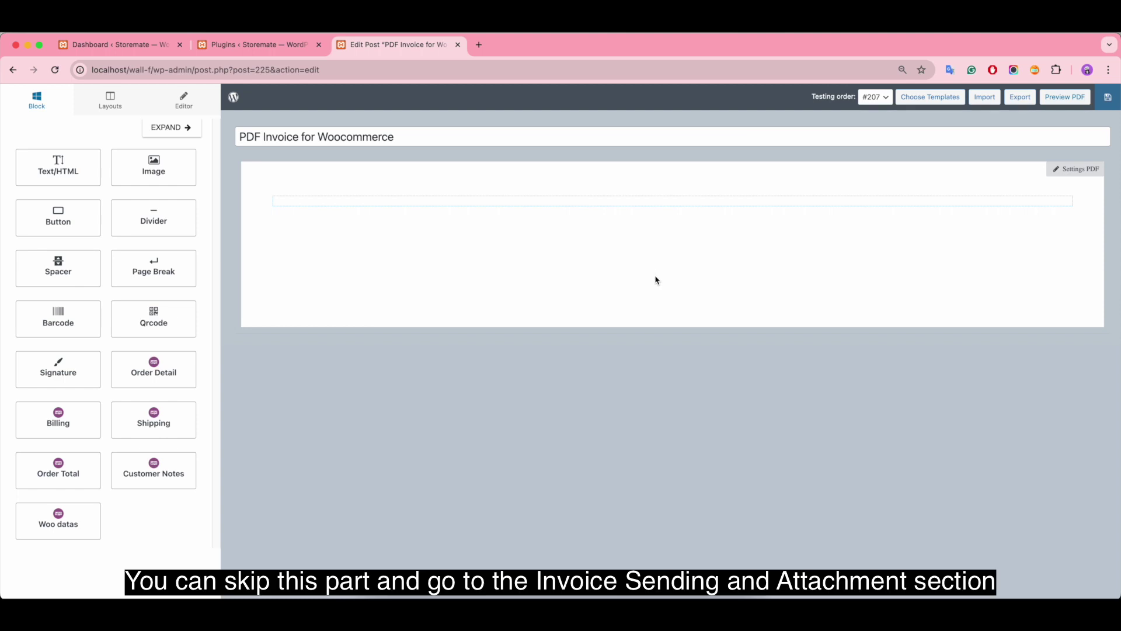
left_click(1080, 173)
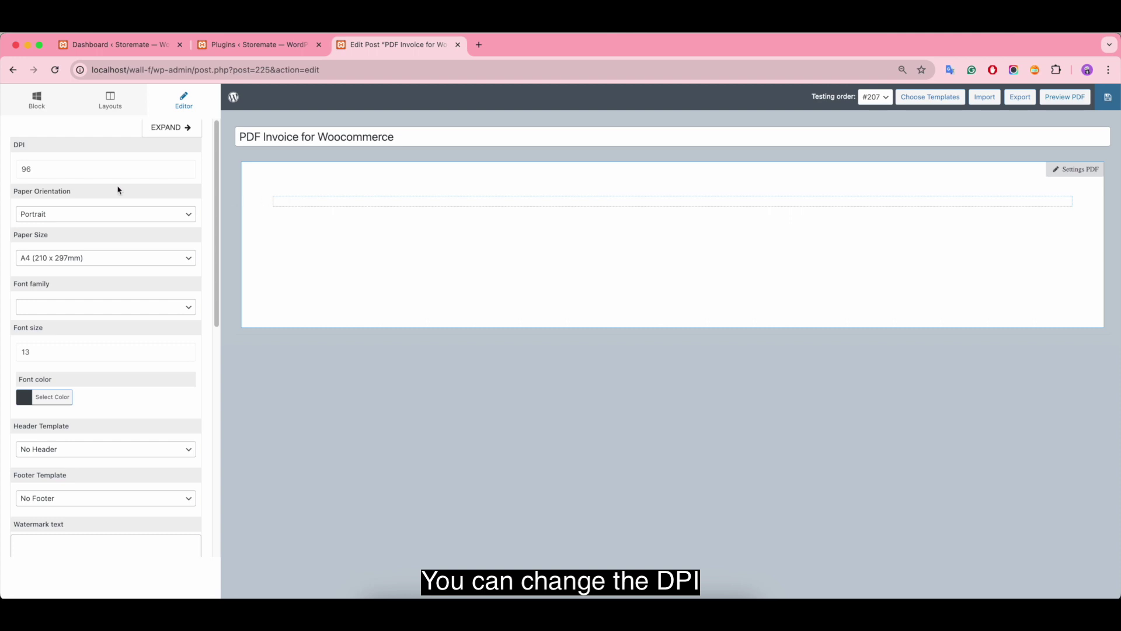
Step: Keep the default page DPI, Portrait orientation and A4 paper size
left_click(95, 170)
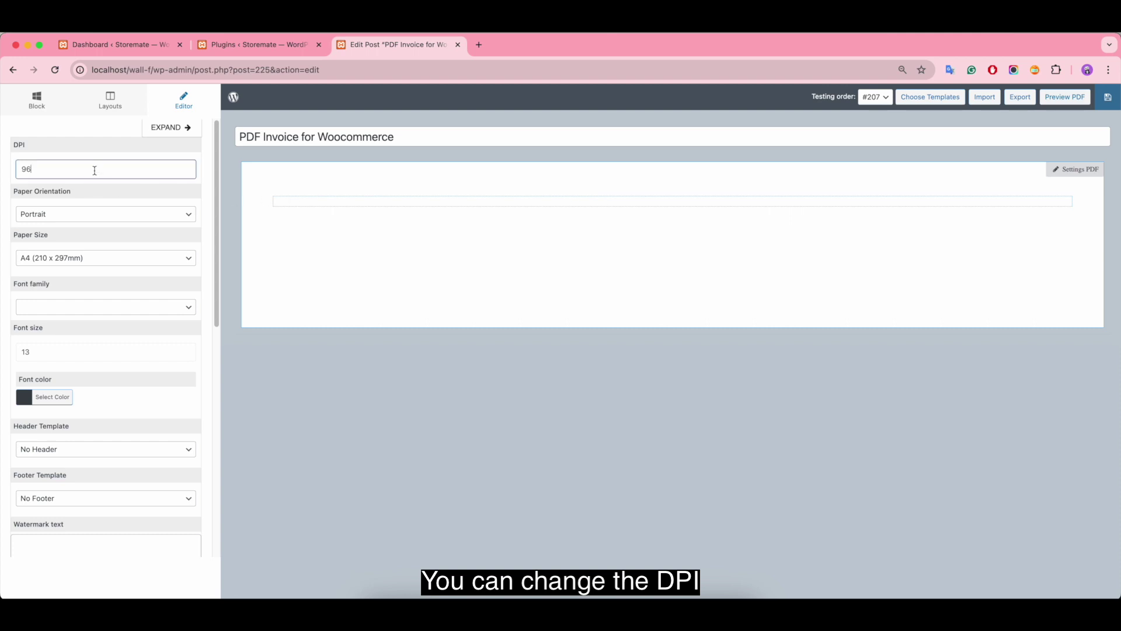
left_click(89, 213)
left_click(89, 214)
left_click(105, 258)
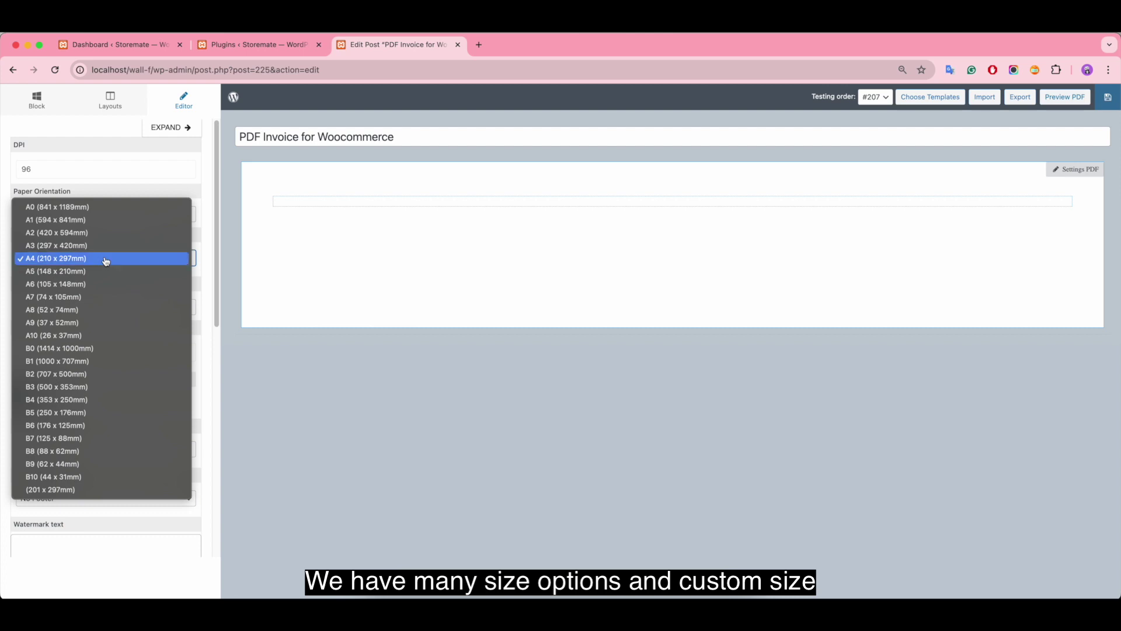
left_click(105, 261)
Step: Set the page font to dejavusans, size 14, in a near-black colour
left_click(67, 304)
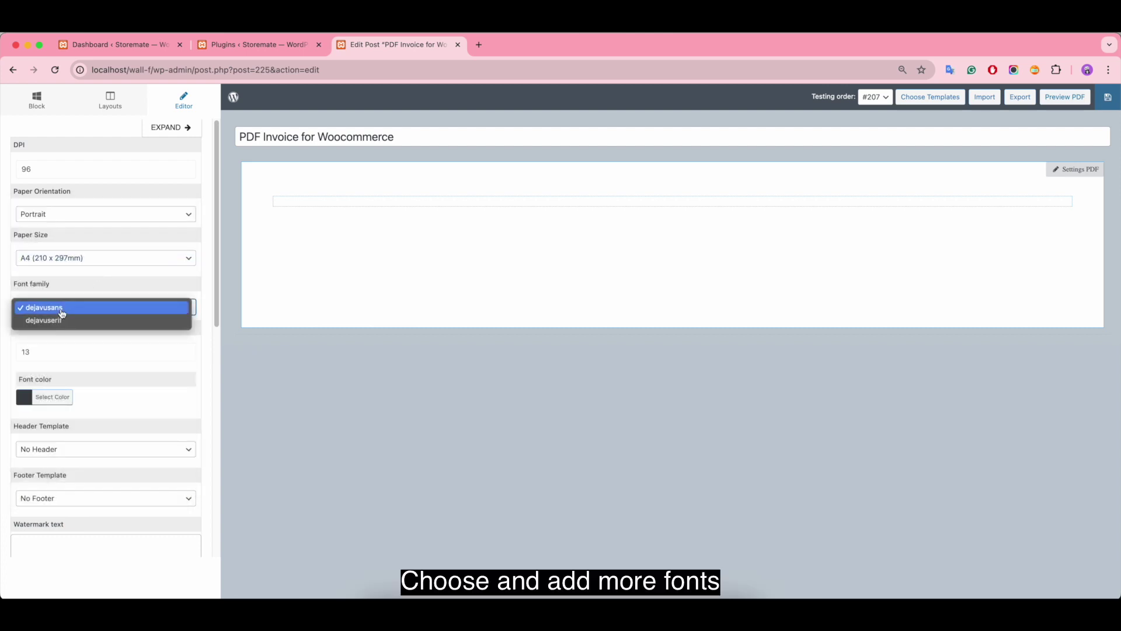
left_click(62, 310)
left_click(40, 351)
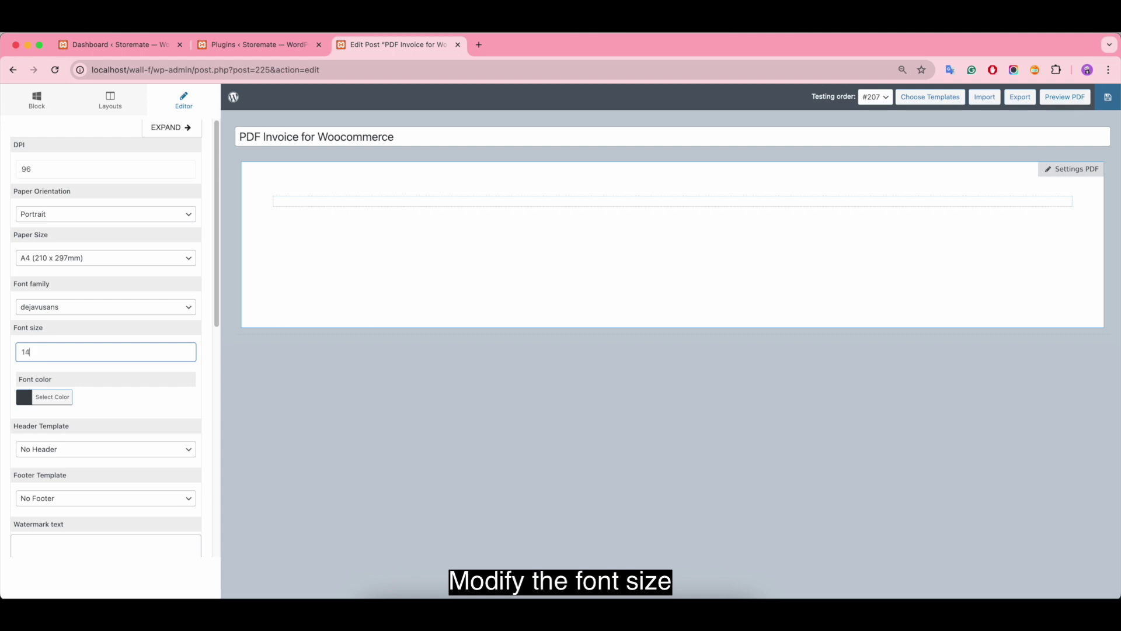
left_click(22, 401)
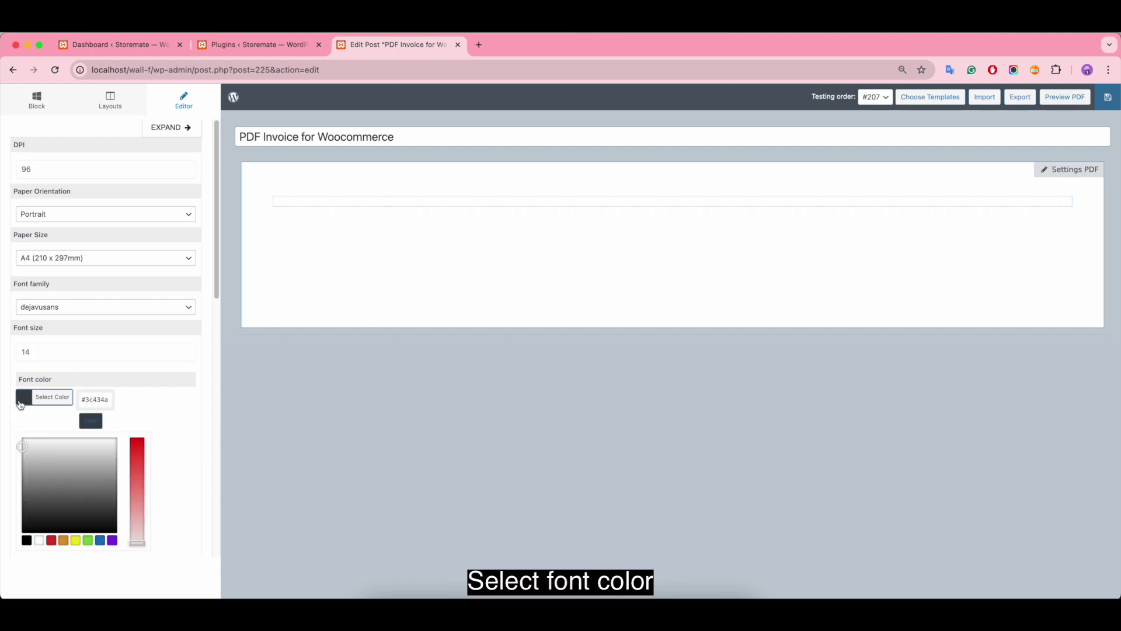
left_click(26, 540)
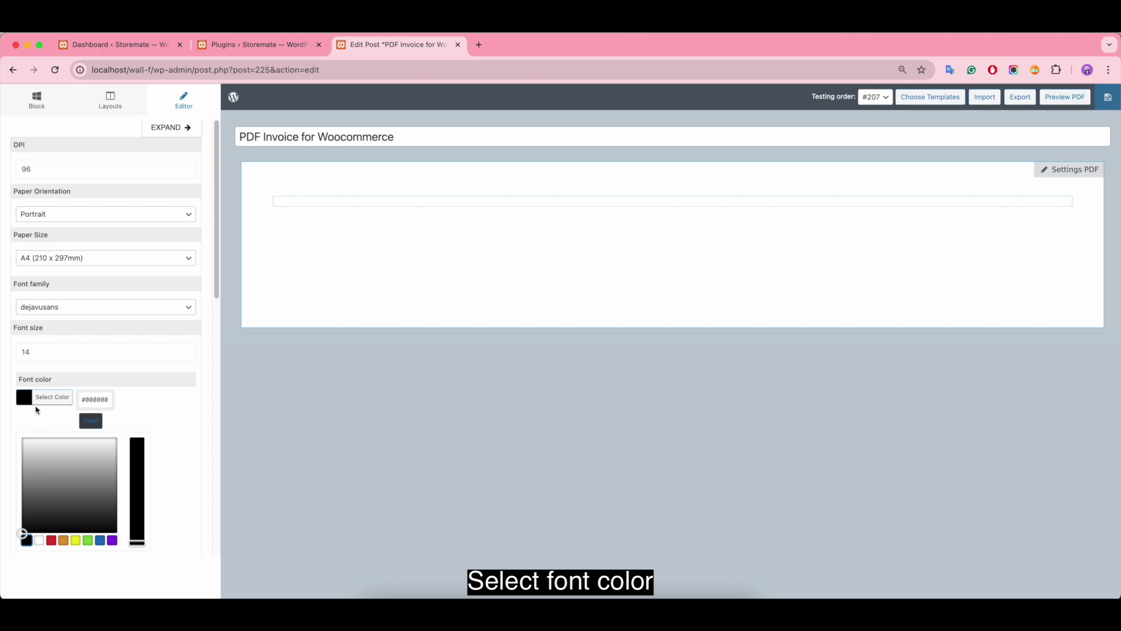
left_click_drag(29, 529, 46, 529)
left_click(175, 402)
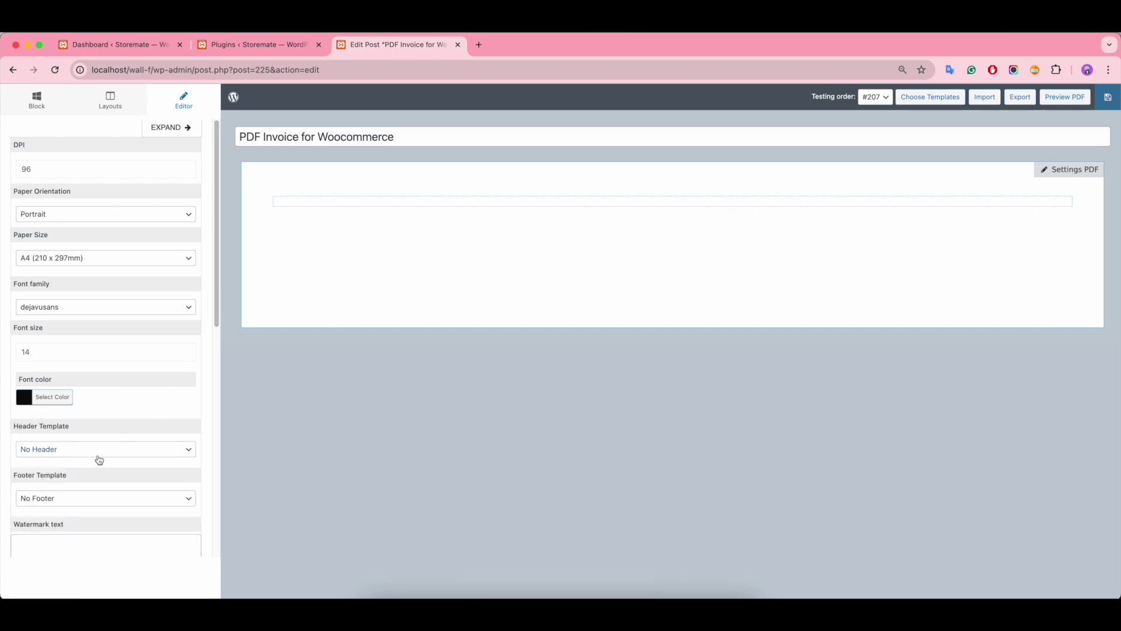
Step: Leave the page without header or footer templates and with no watermark
left_click(99, 460)
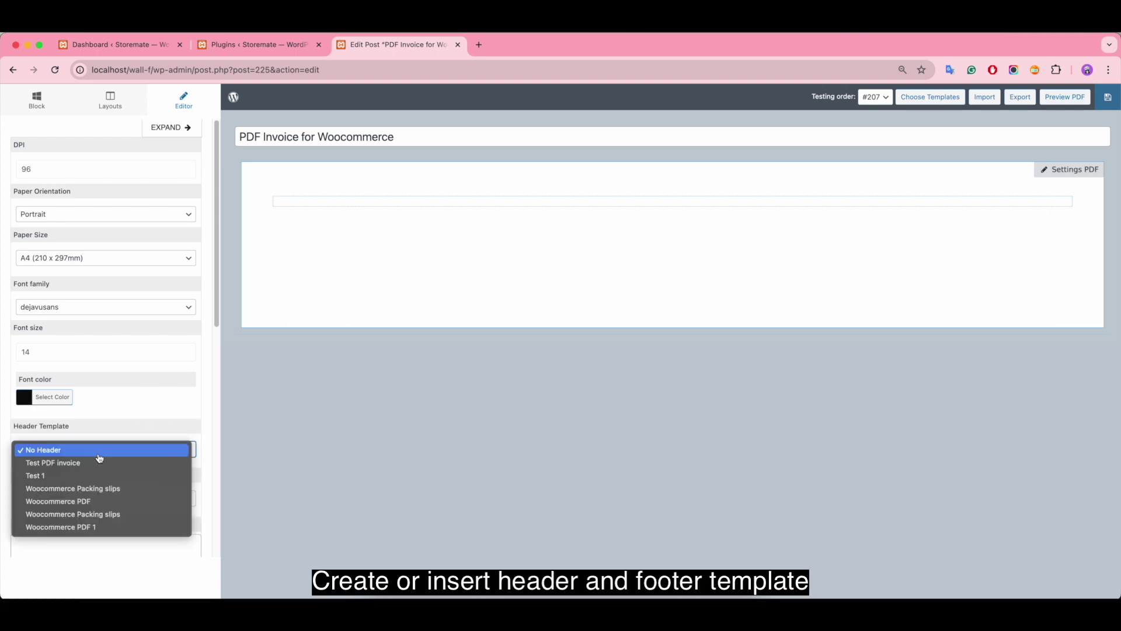
left_click(162, 419)
scroll(156, 420, "down", 5)
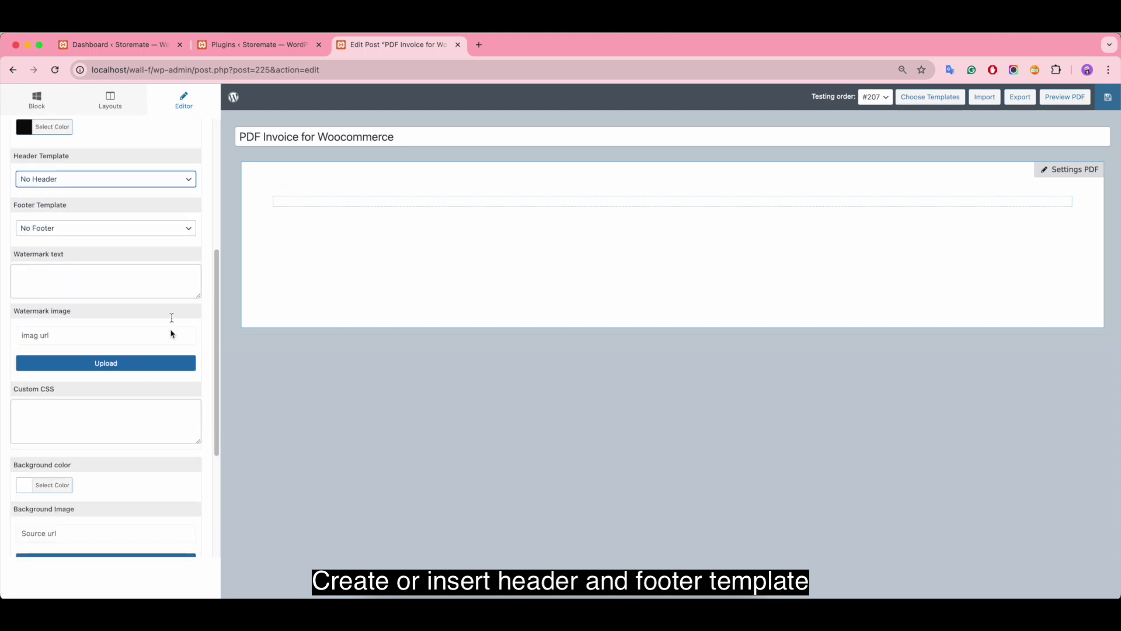
left_click(70, 228)
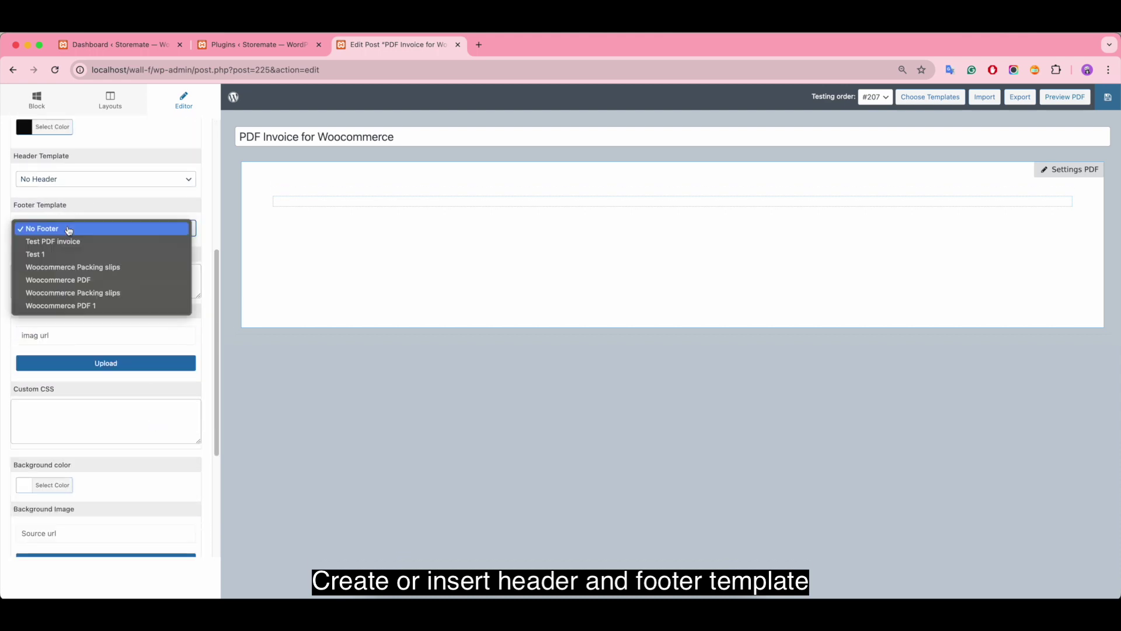
left_click(134, 229)
left_click(51, 281)
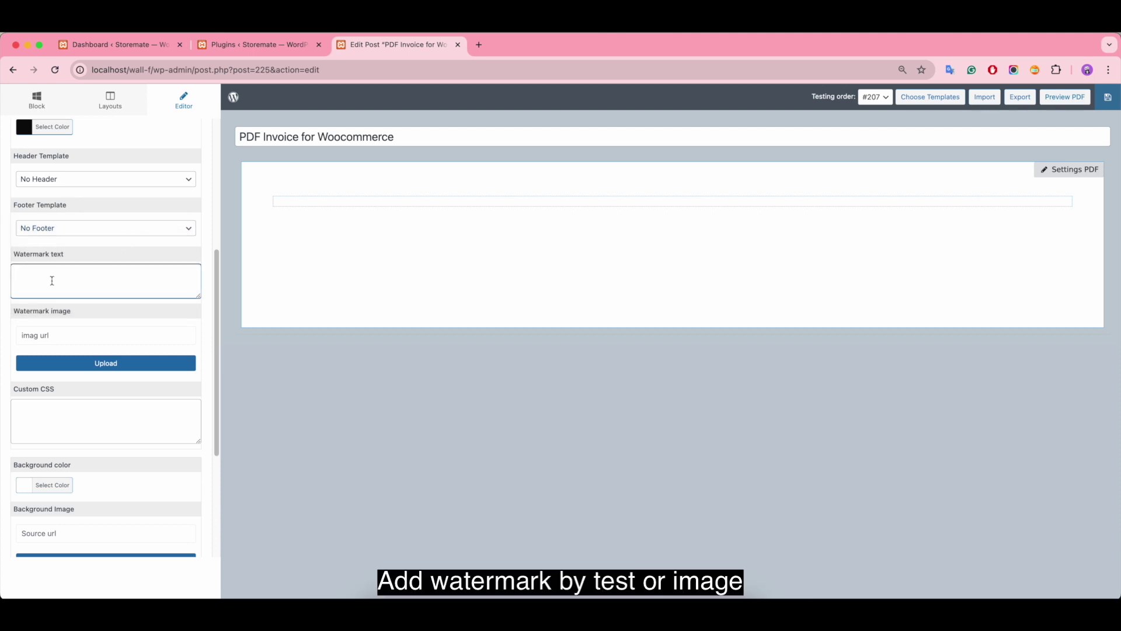
left_click(54, 338)
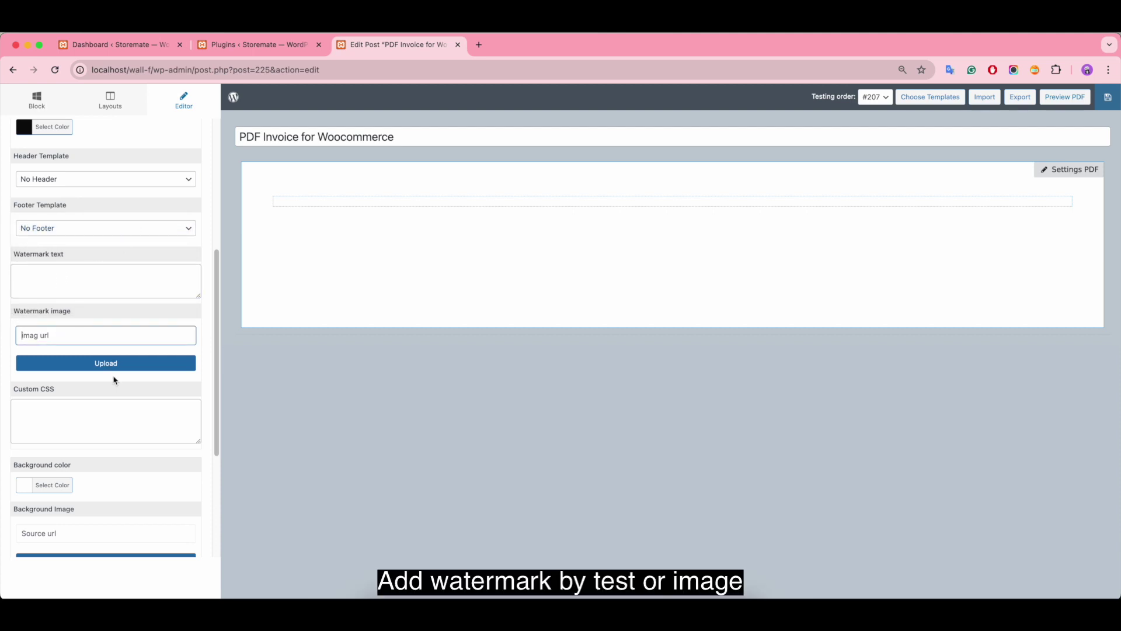
Step: Keep the page background white with no background image
scroll(64, 420, "down", 3)
left_click(30, 376)
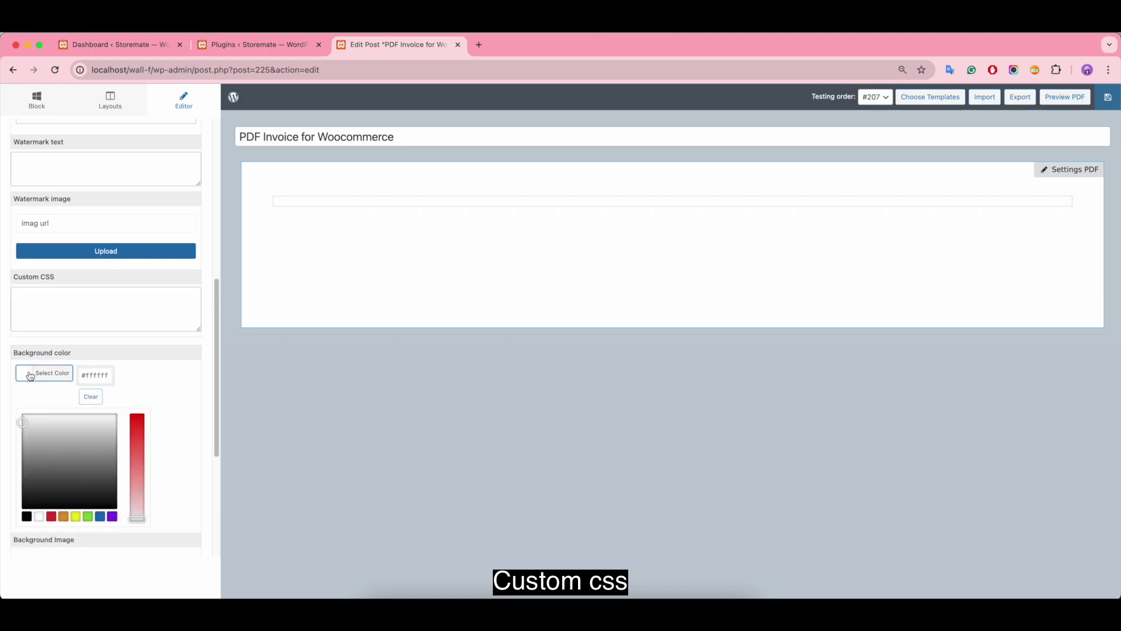
mouse_move(21, 418)
left_mouse_down()
mouse_move(57, 433)
mouse_move(105, 480)
mouse_move(21, 412)
left_mouse_up()
left_click(12, 383)
left_click(55, 413)
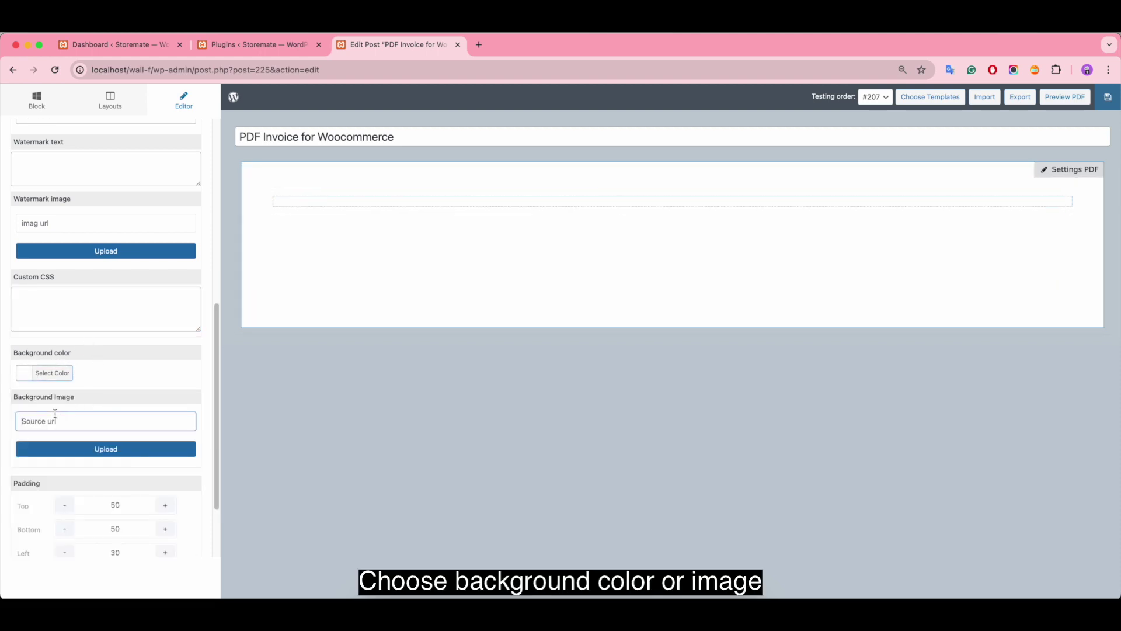
Step: Set the top, bottom, left and right page padding to 0 and save the template
scroll(136, 401, "down", 3)
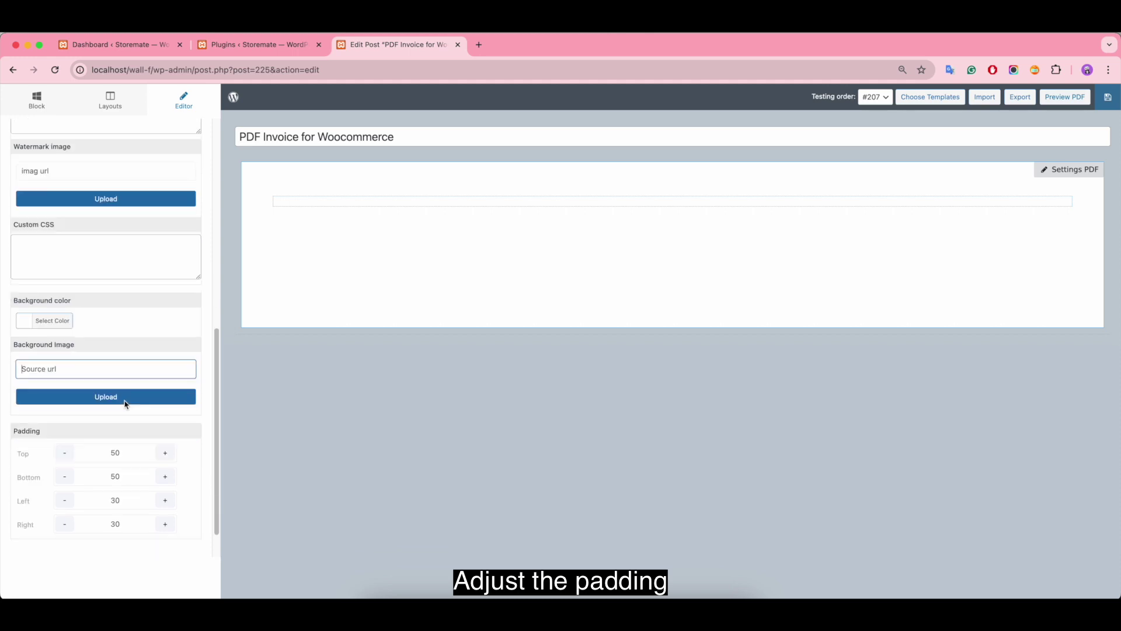
left_click(115, 411)
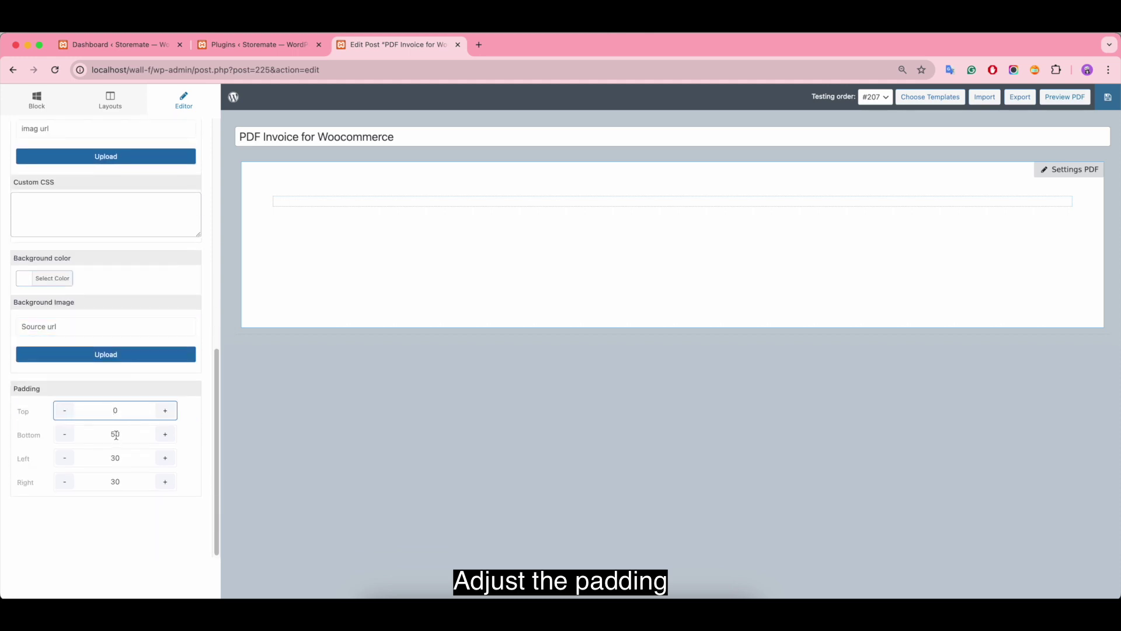
double_click(116, 435)
type("0")
double_click(116, 458)
type("0")
double_click(116, 481)
type("0")
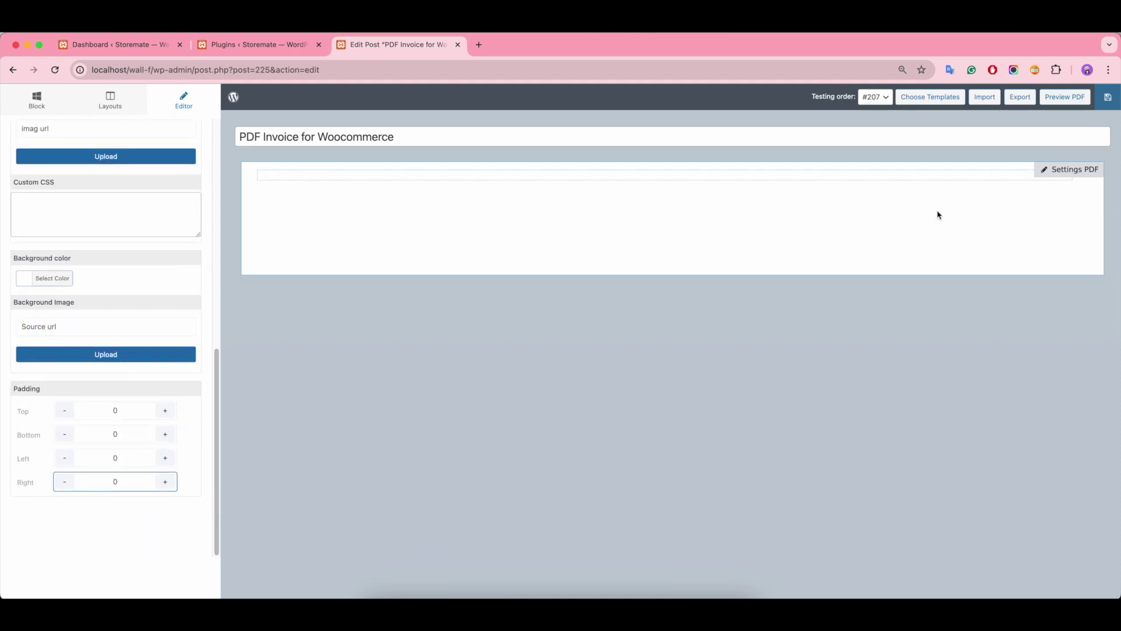
left_click(1105, 104)
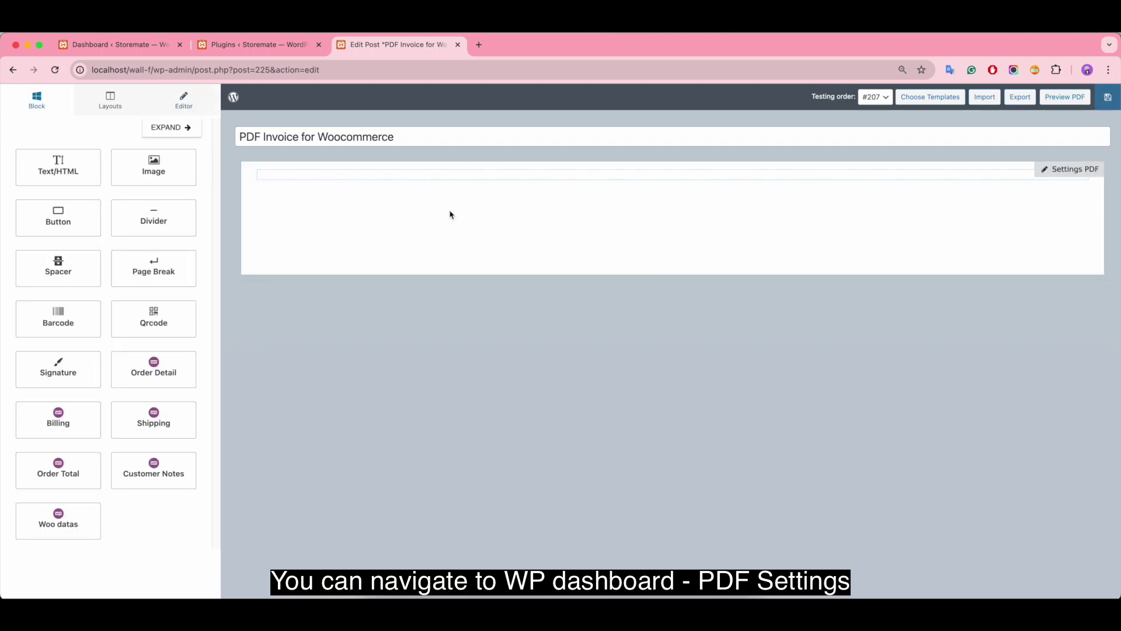
left_click(111, 44)
left_click(239, 45)
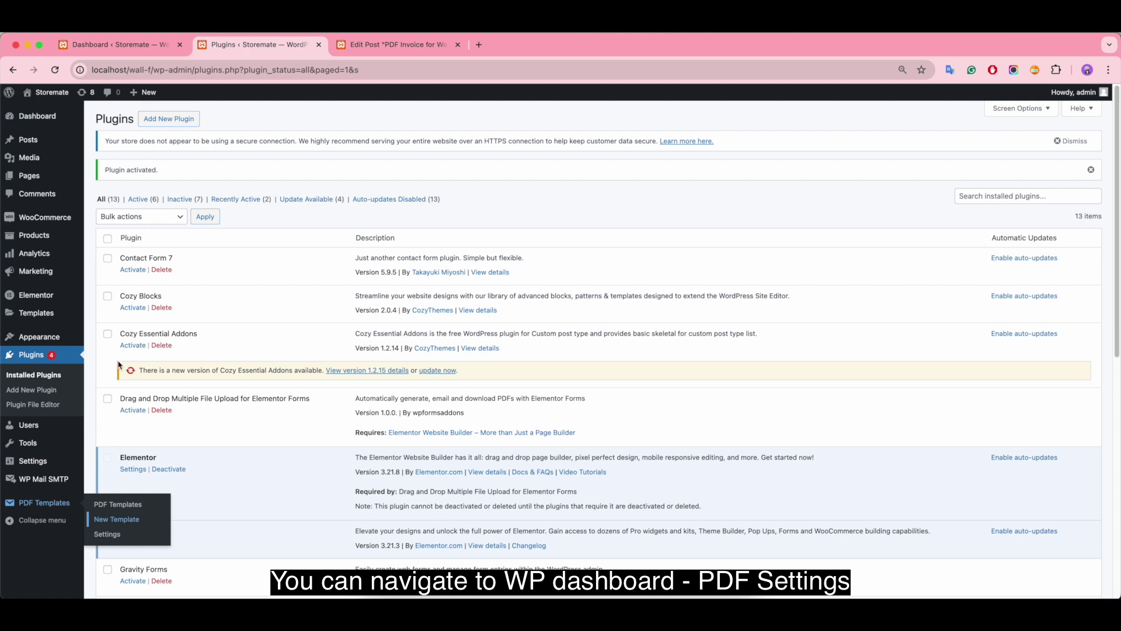
left_click(108, 534)
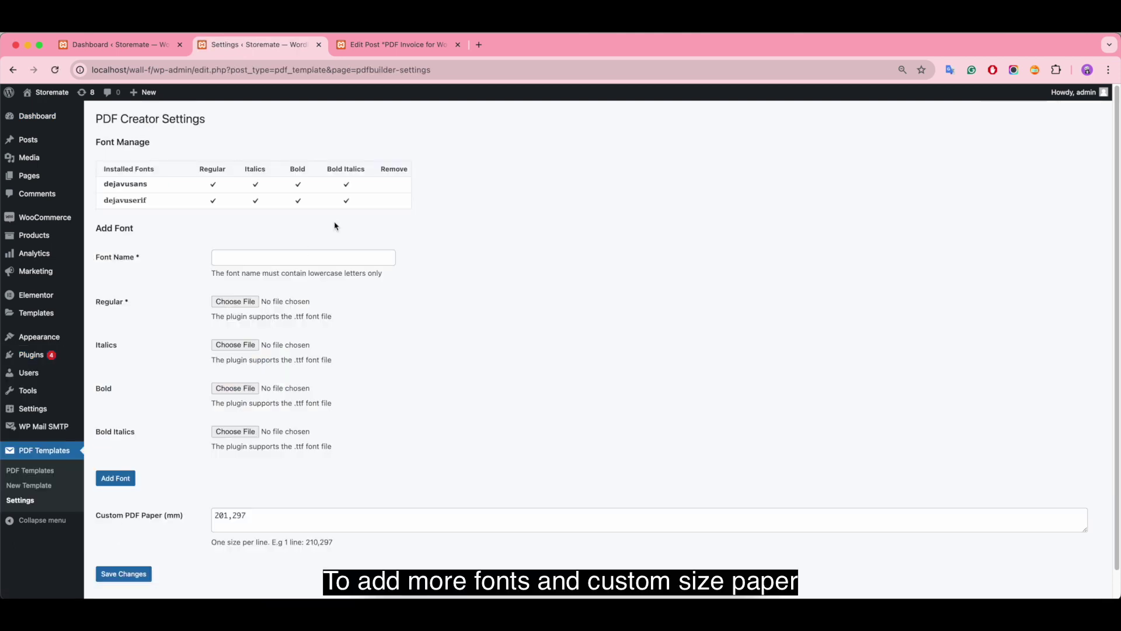
left_click(224, 258)
left_click(256, 301)
left_click(709, 423)
scroll(146, 423, "down", 2)
left_click(270, 490)
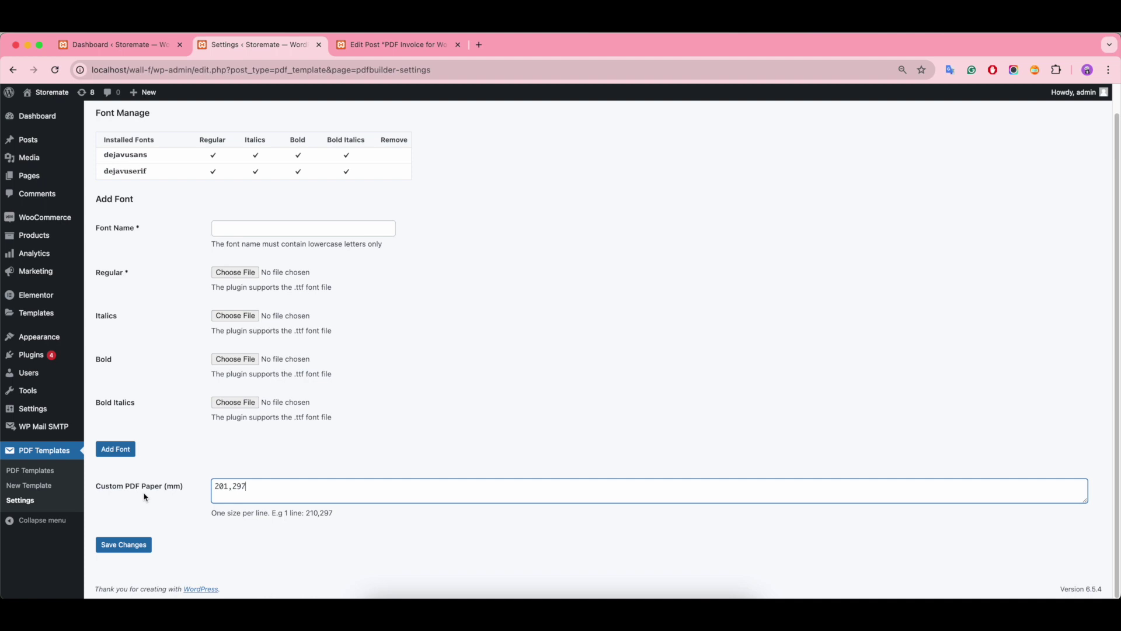
left_click(430, 51)
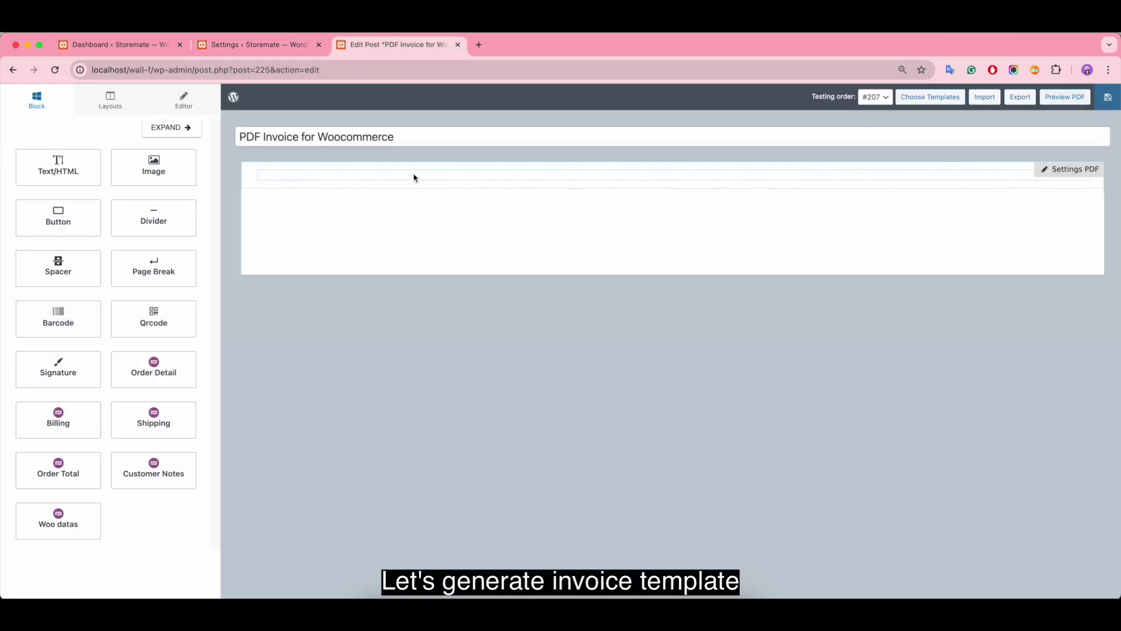
Step: Add a two-column row to the template and delete the extra empty row
left_click(109, 108)
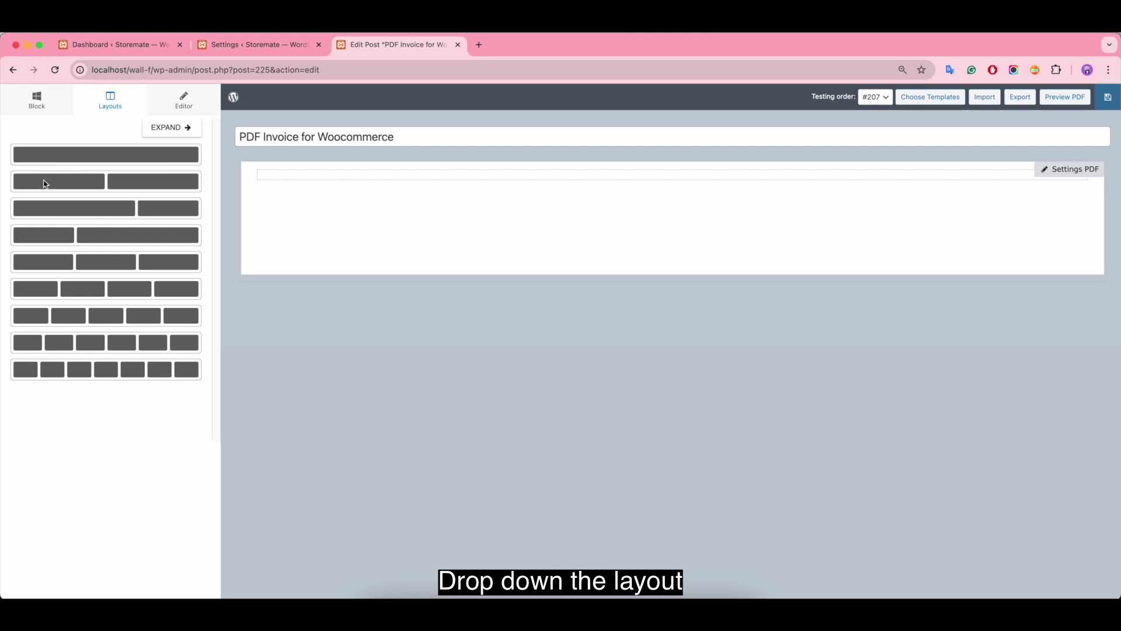
left_click_drag(45, 184, 288, 175)
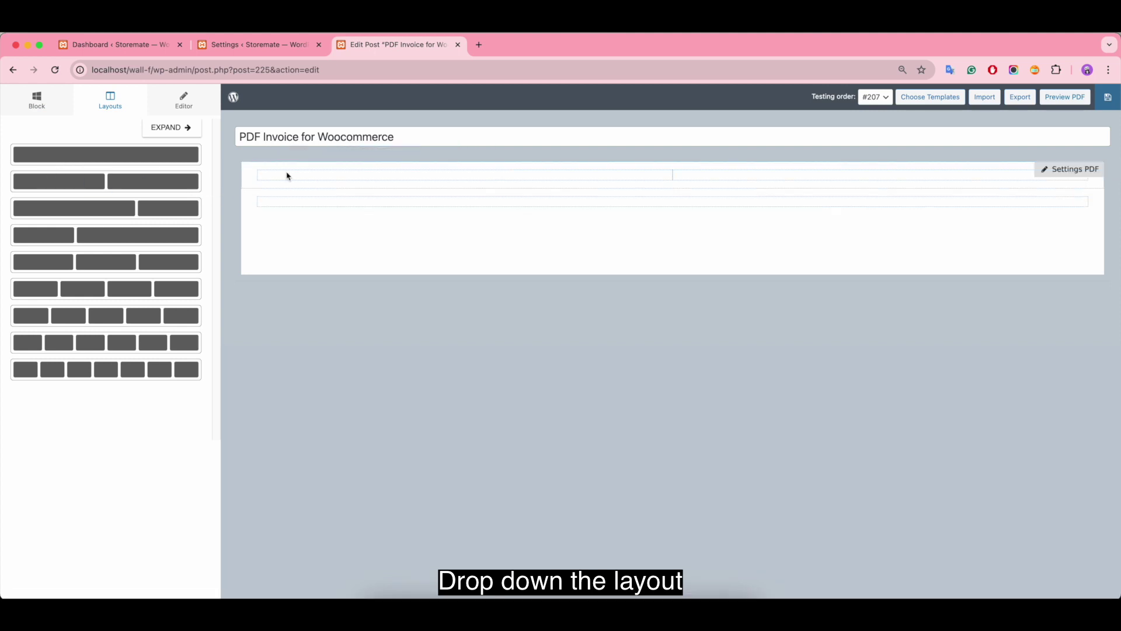
left_click(277, 202)
left_click(233, 261)
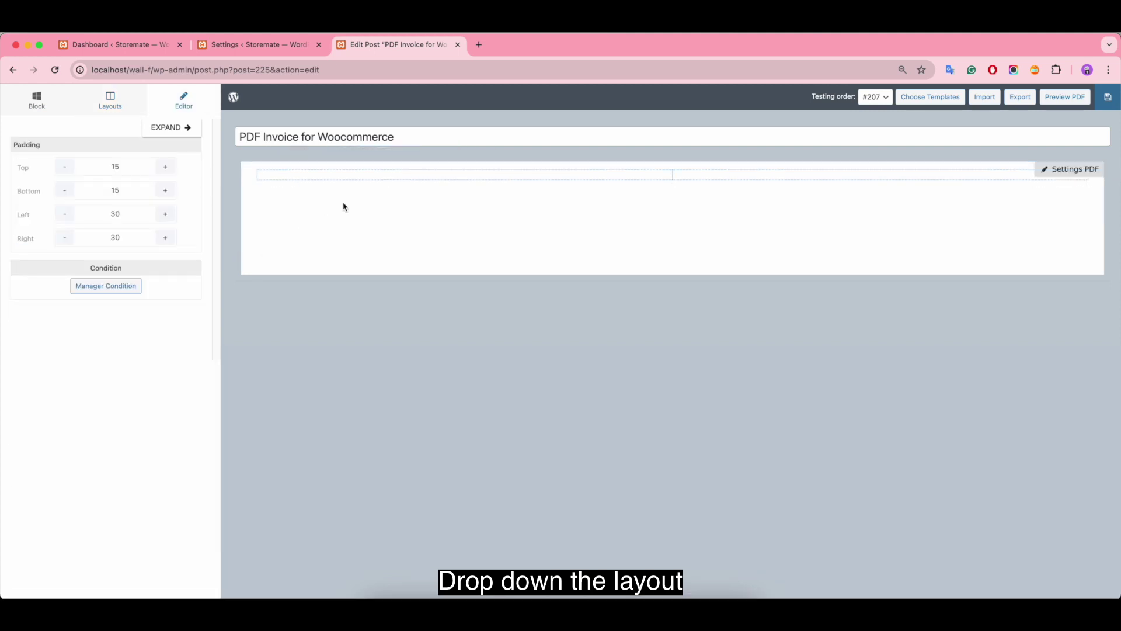
Step: Give the two-column row a #1a72bf blue background
left_click(257, 175)
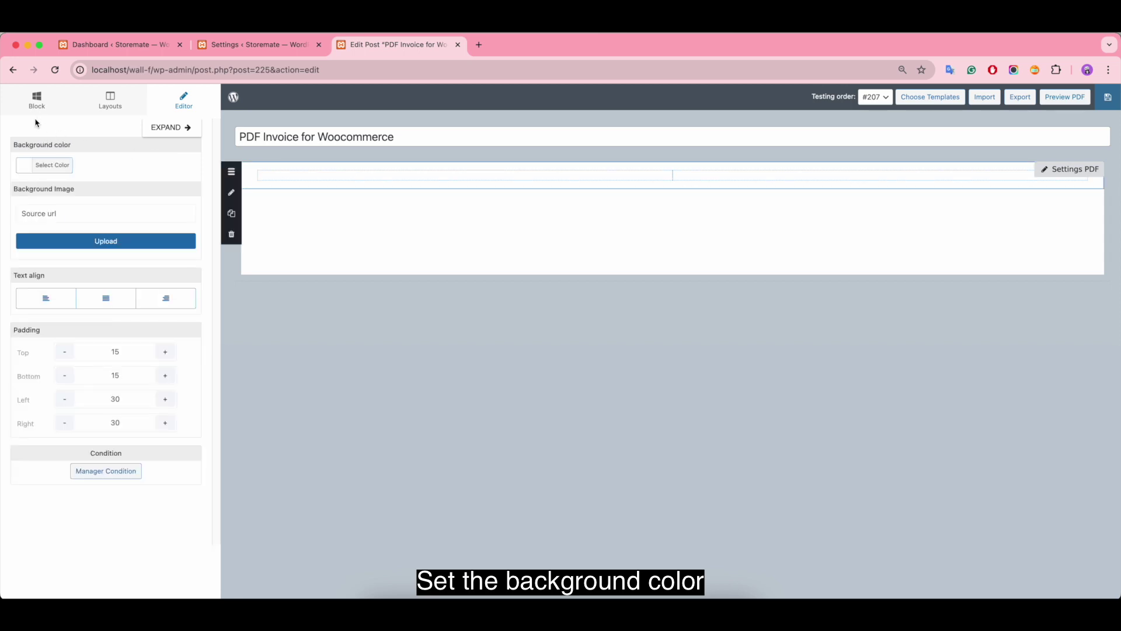
left_click(25, 167)
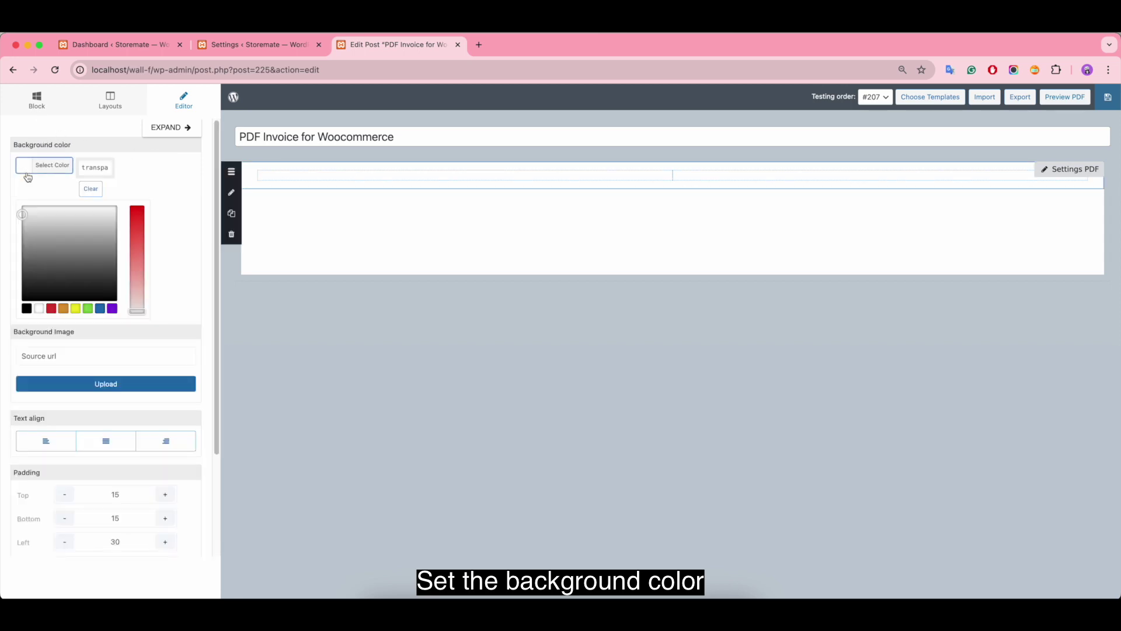
left_click(100, 307)
left_click_drag(133, 224, 135, 222)
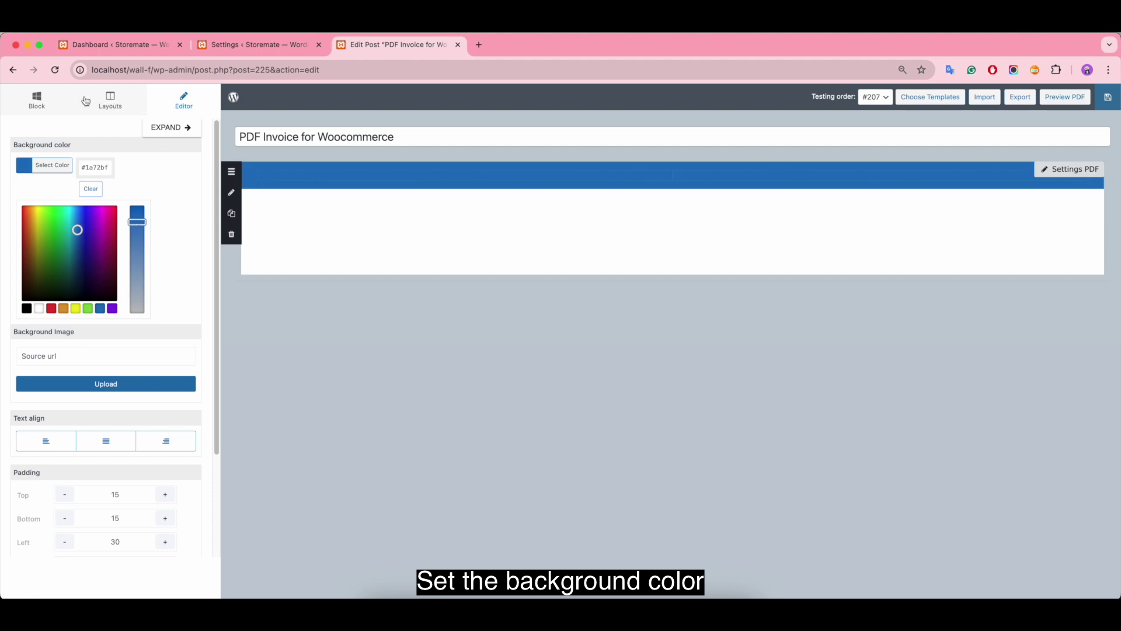
left_click(36, 100)
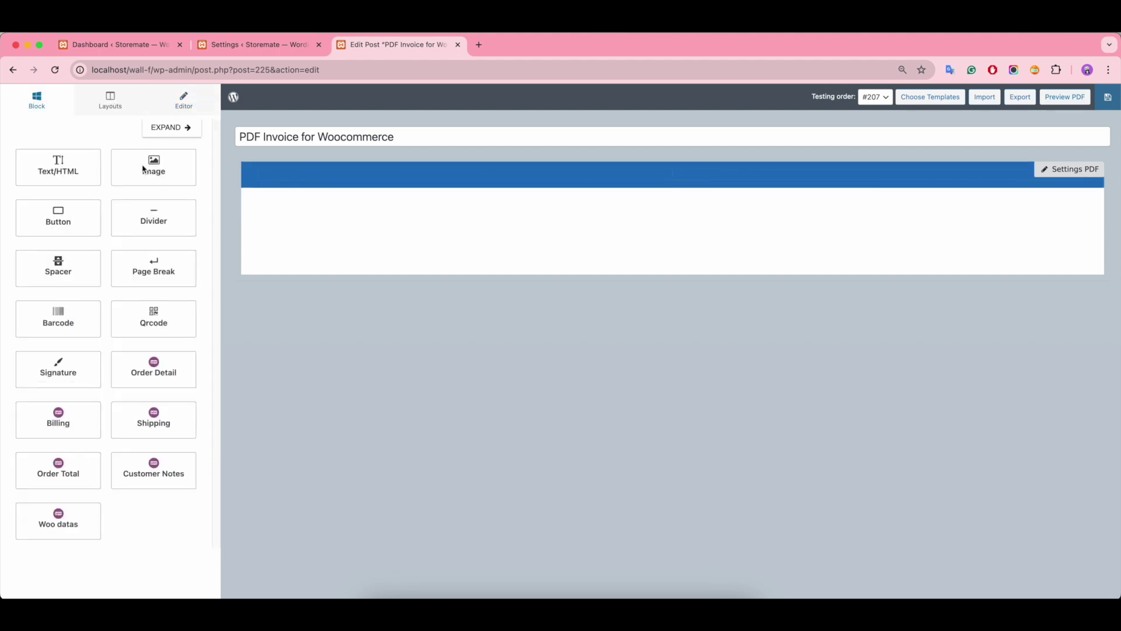
Step: Insert logo.png from the Media Library as an uploaded Image block in the blue row
left_click_drag(143, 169, 286, 184)
left_click(120, 168)
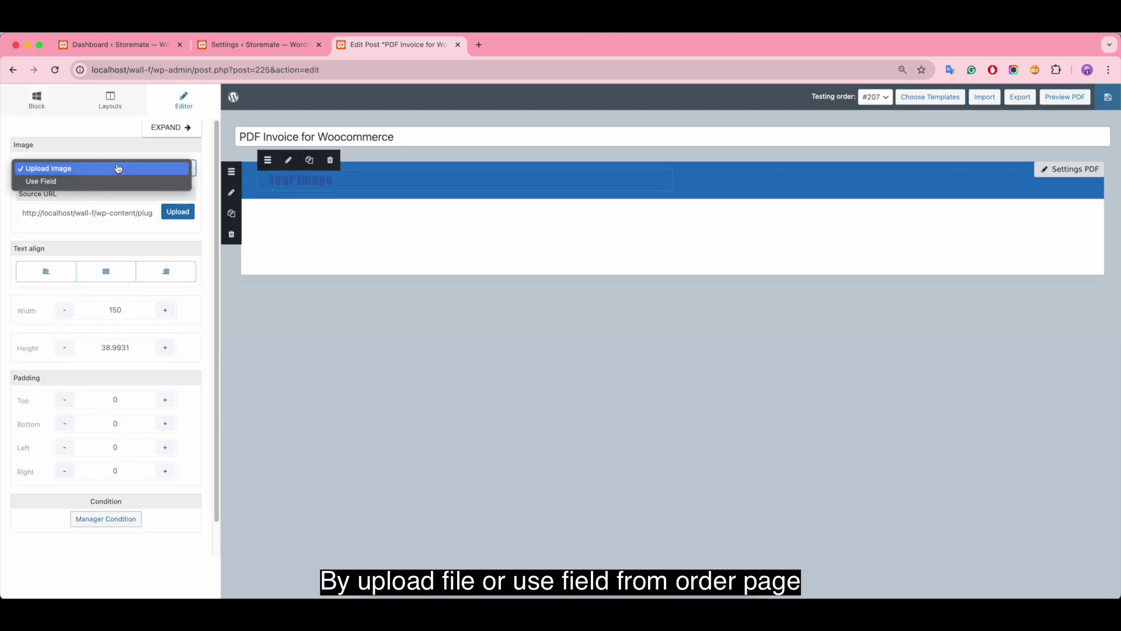
left_click(100, 182)
left_click(100, 193)
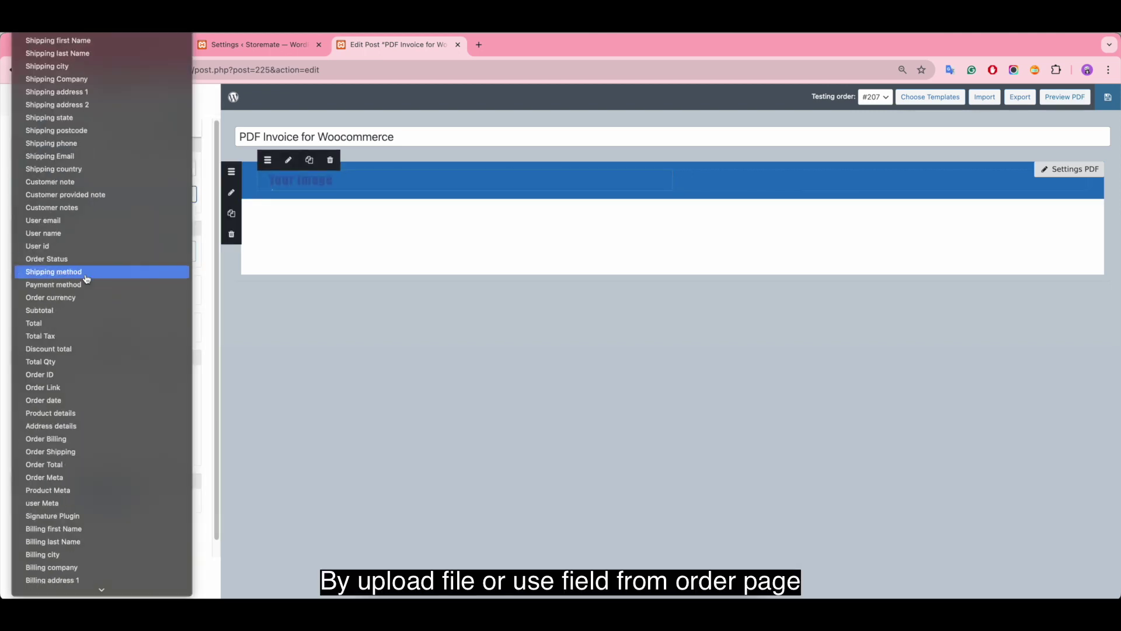
key("Escape")
left_click(92, 169)
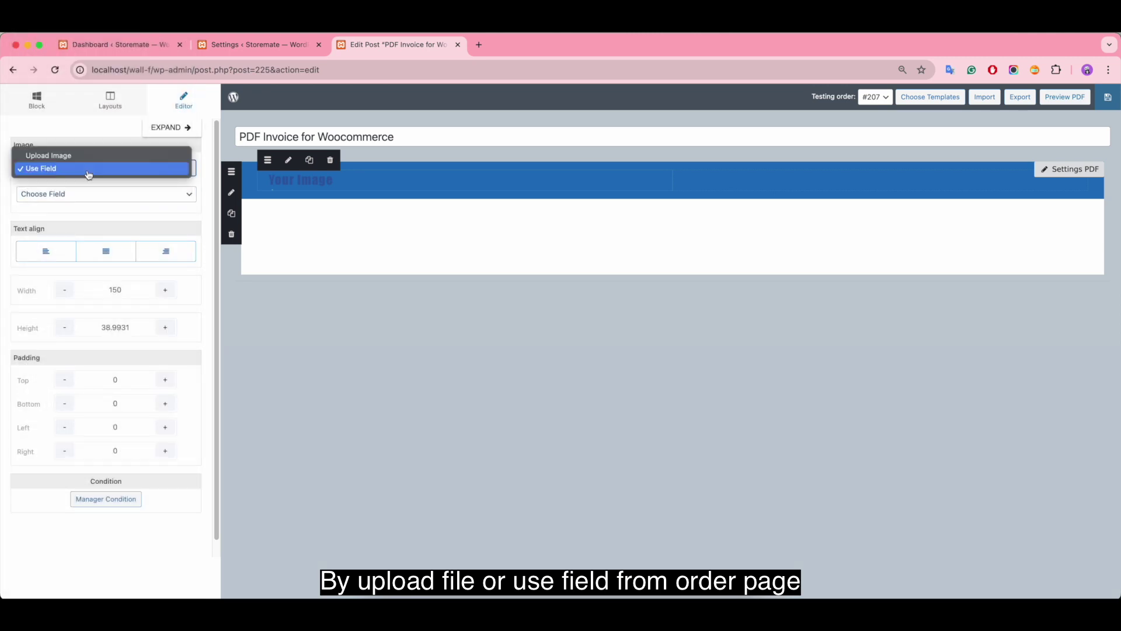
left_click(94, 158)
left_click(165, 213)
left_click(56, 228)
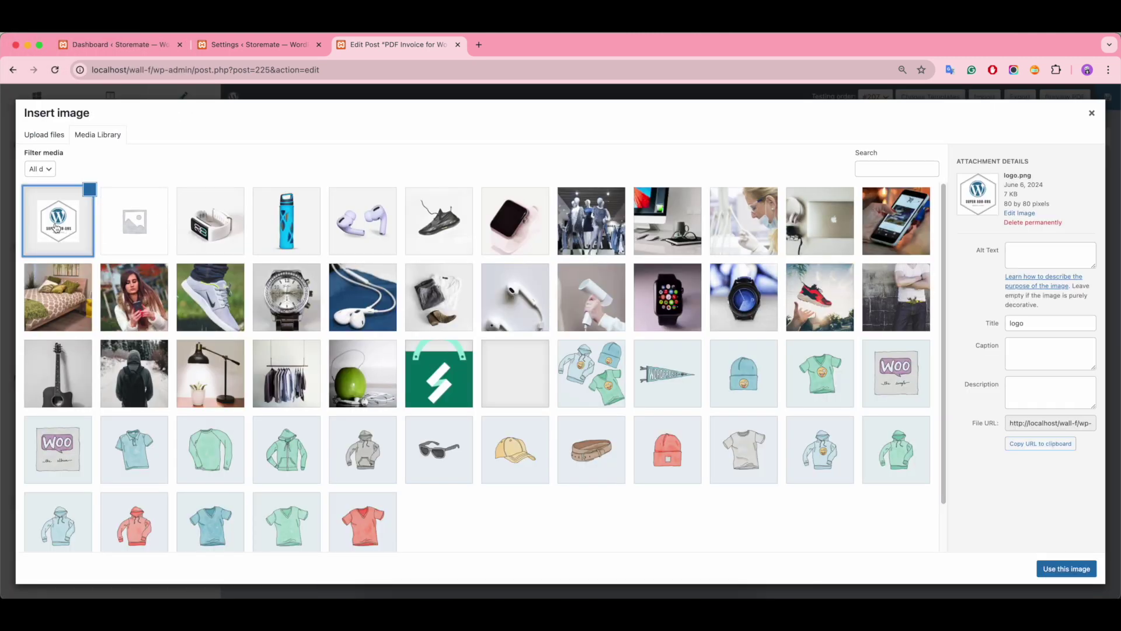
left_click(1066, 568)
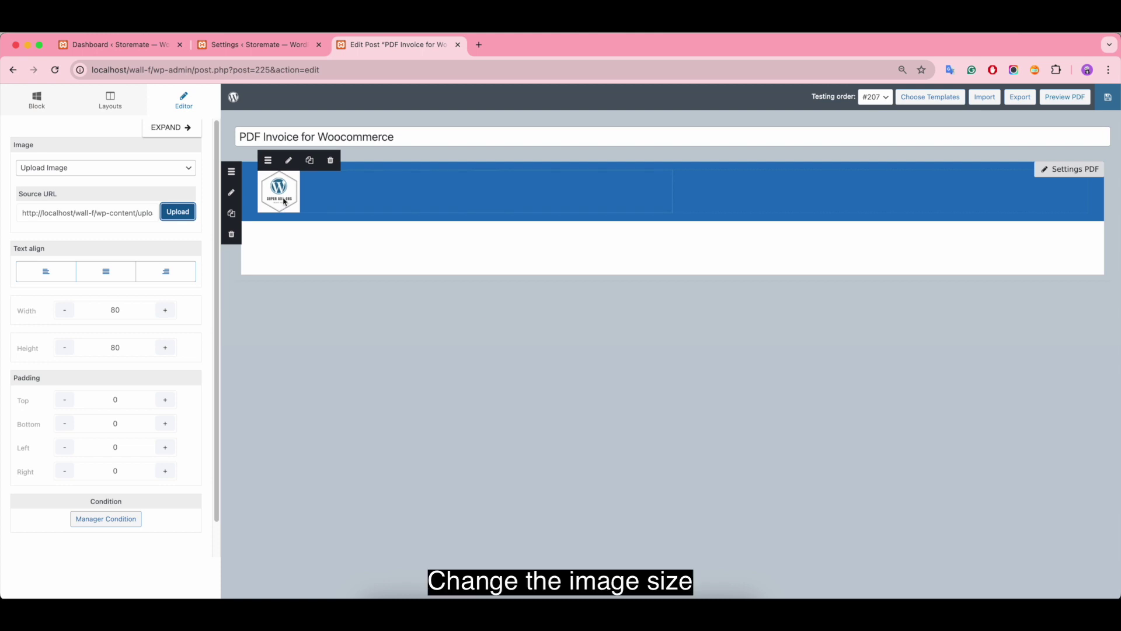
Step: Resize the logo to width 50 and height 50, and add a text block beneath it
left_click(118, 309)
key("BackSpace")
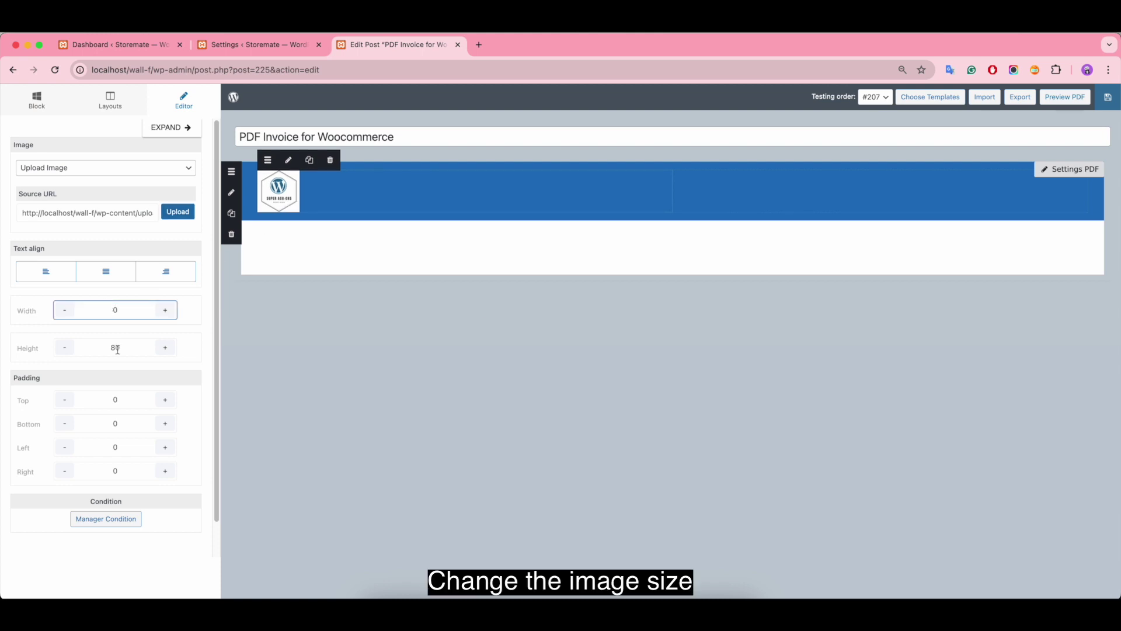
left_click(117, 348)
key("BackSpace")
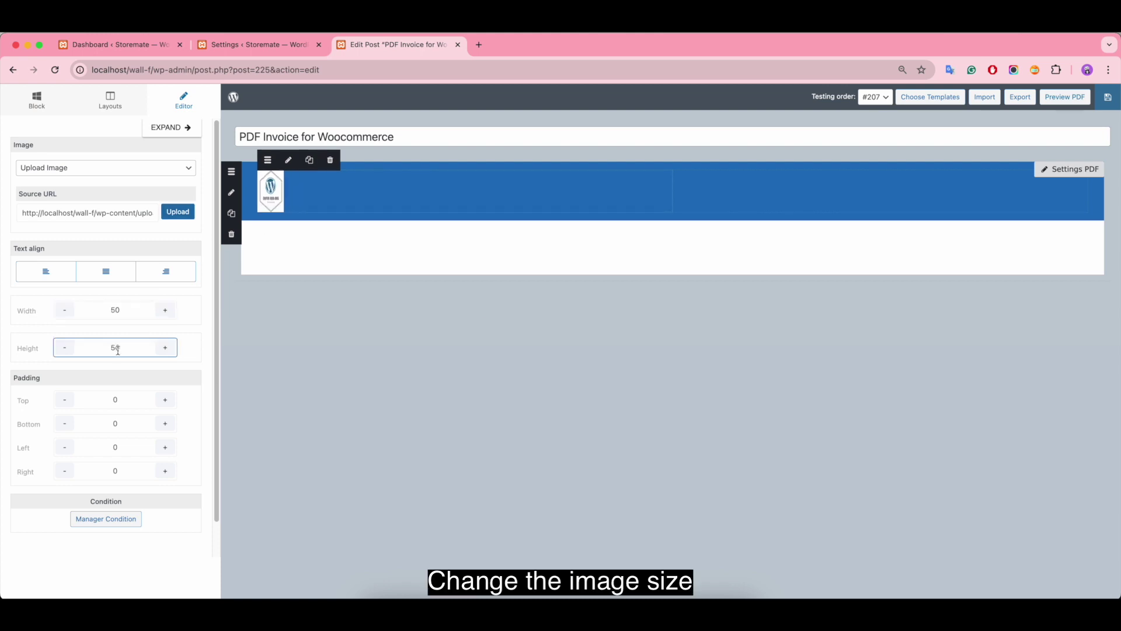
left_click(142, 312)
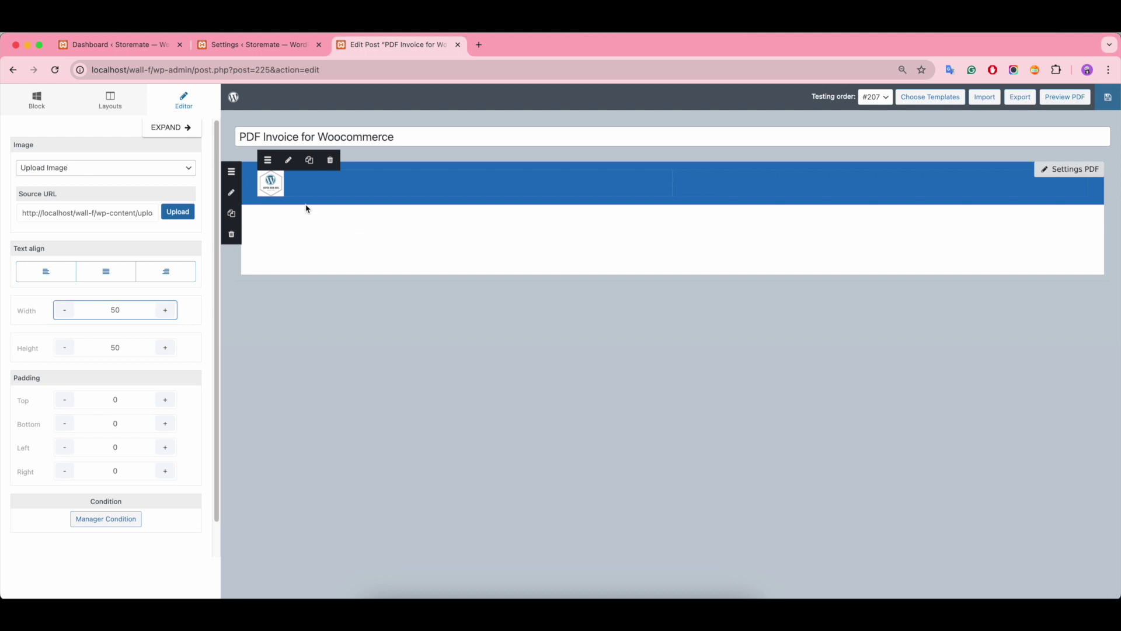
left_click(98, 107)
left_click(40, 110)
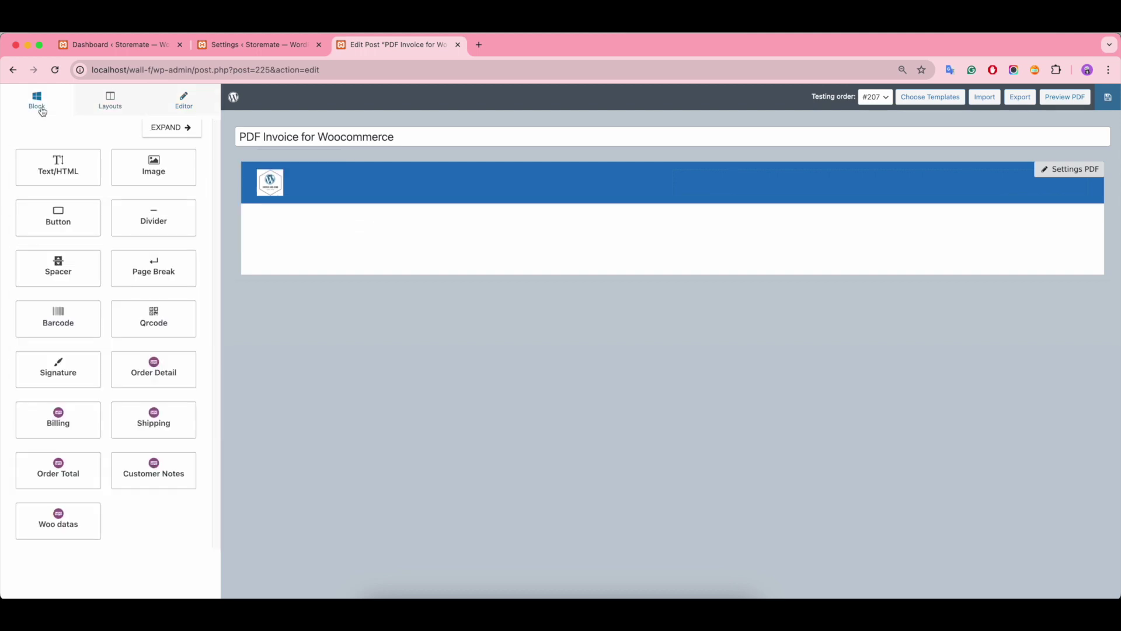
left_click_drag(67, 169, 299, 213)
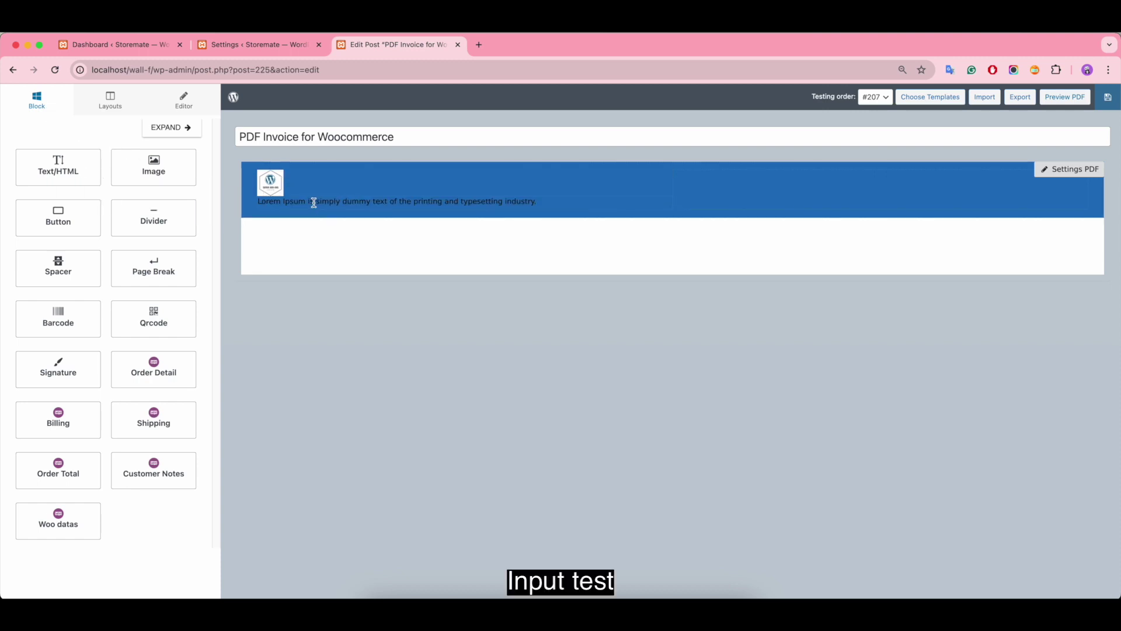
Step: Replace the text block's Lorem Ipsum placeholder with the word 'Invoice'
left_click(313, 202)
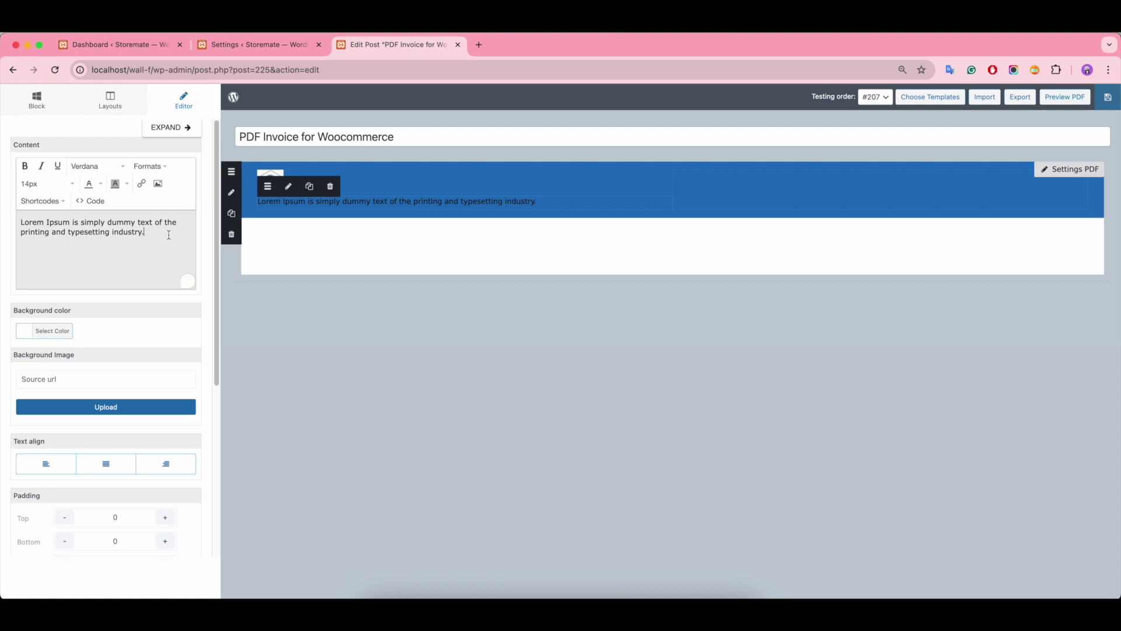
left_click_drag(146, 232, 23, 222)
key("BackSpace")
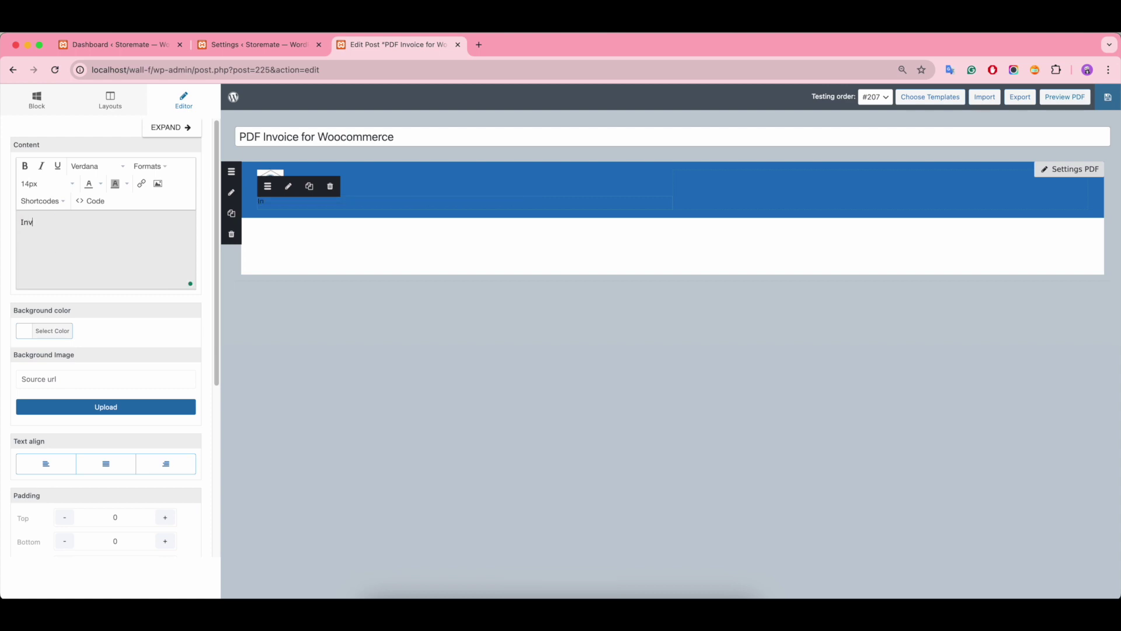
left_click_drag(64, 222, 21, 222)
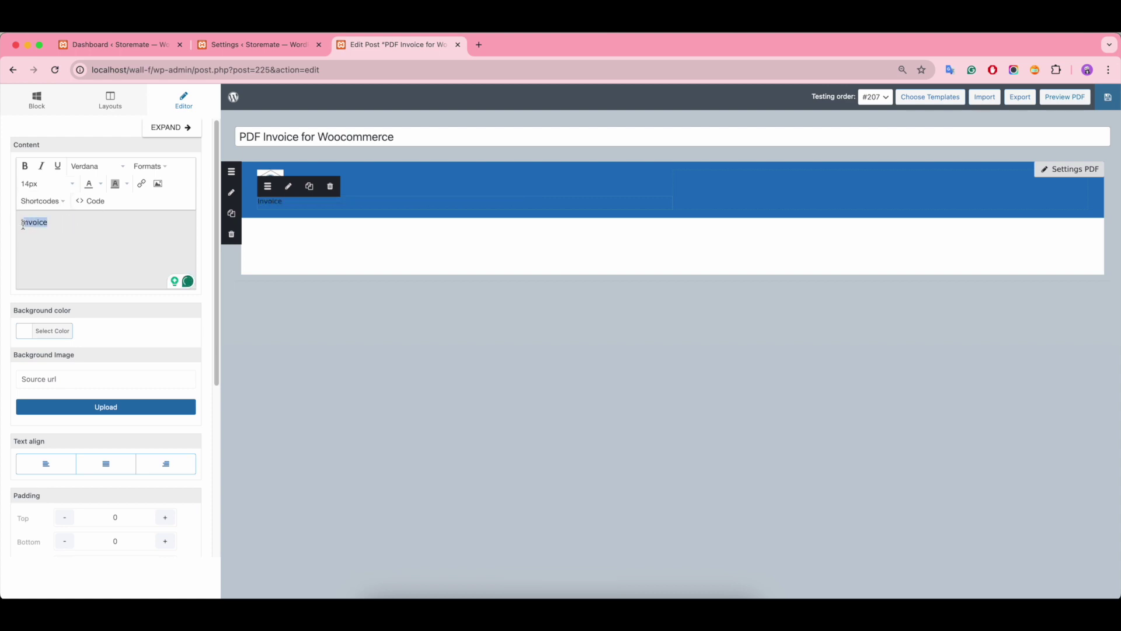
Step: Format 'Invoice' as bold, white, 30px text
left_click(52, 184)
left_click(61, 439)
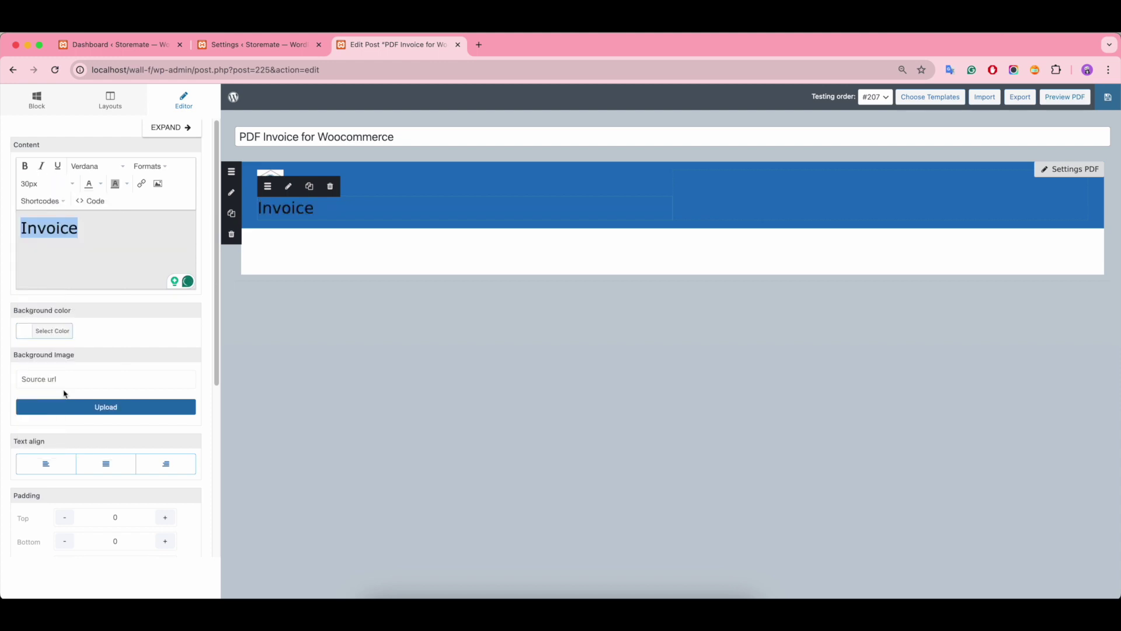
left_click(25, 166)
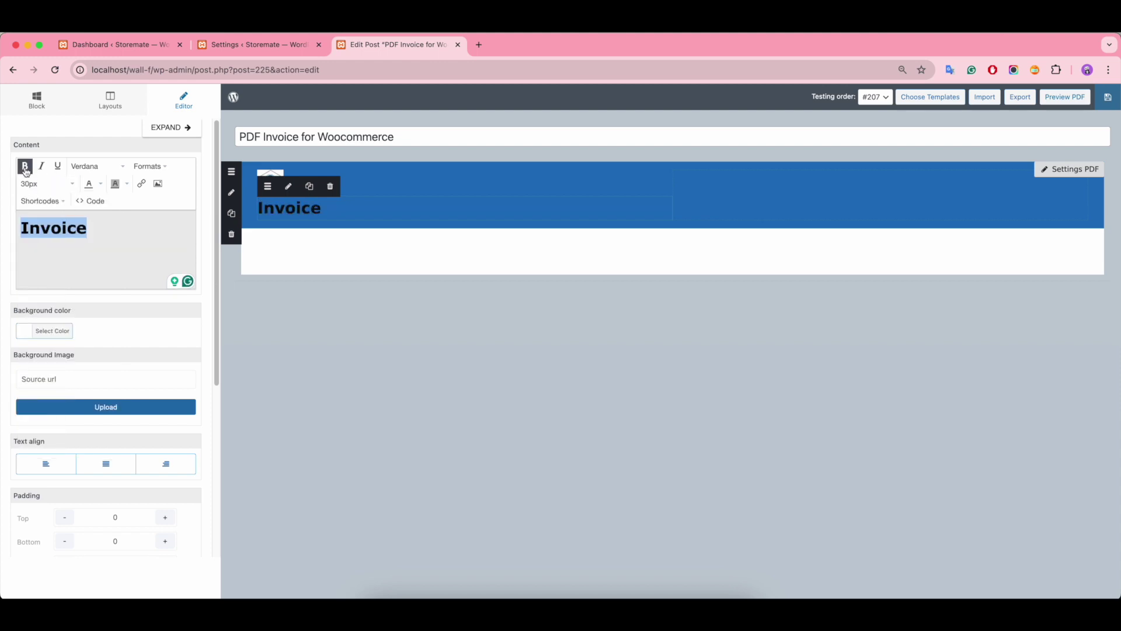
left_click(102, 185)
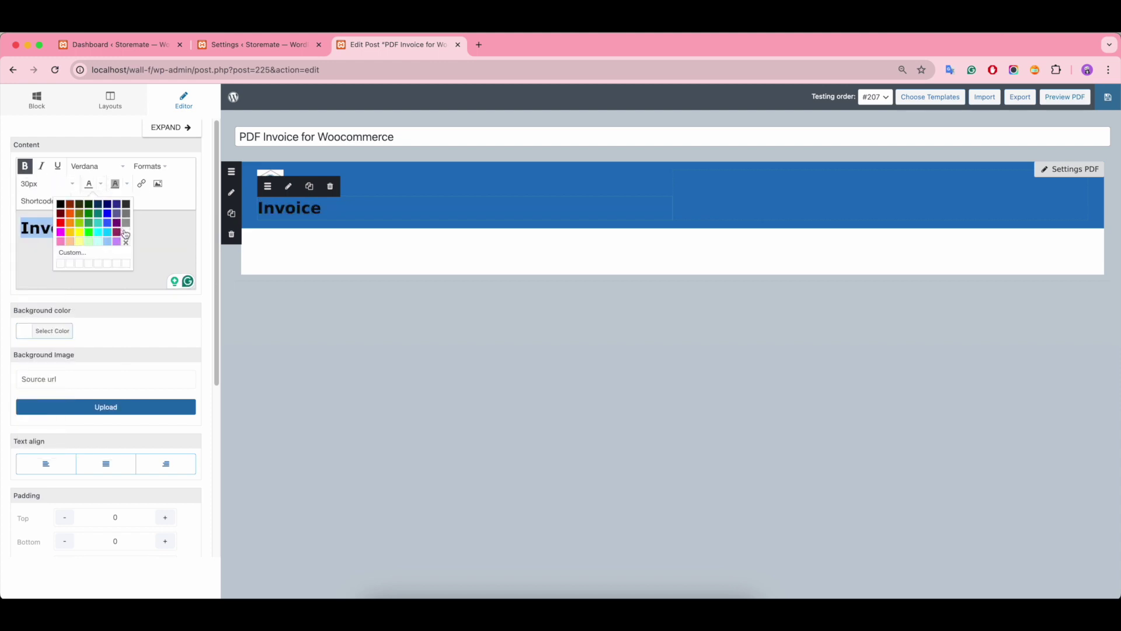
left_click(125, 233)
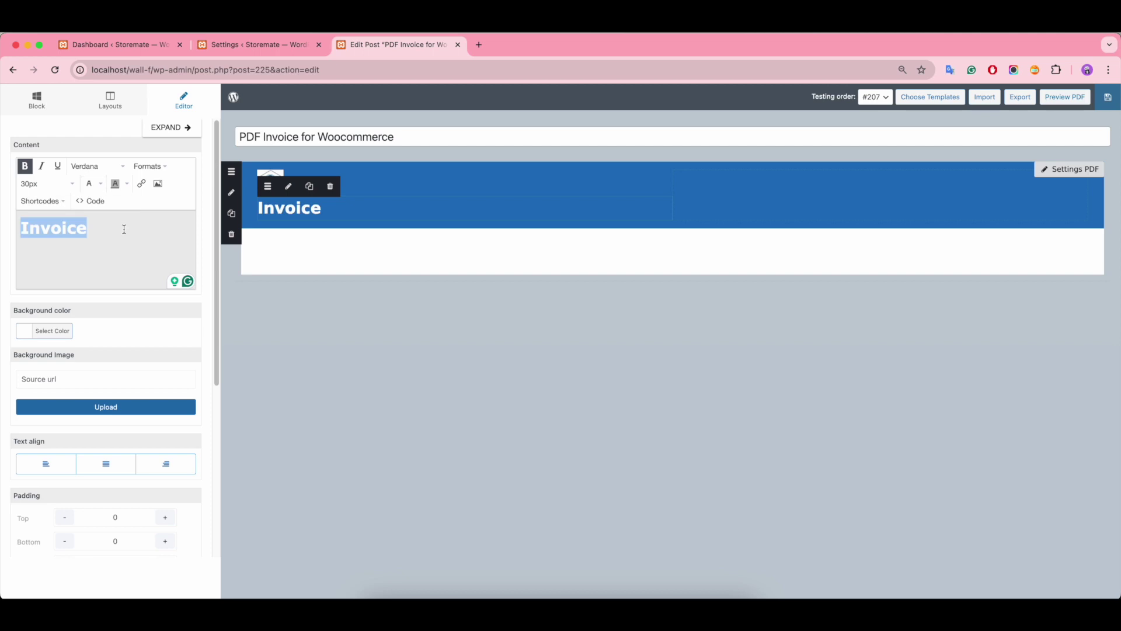
left_click(158, 168)
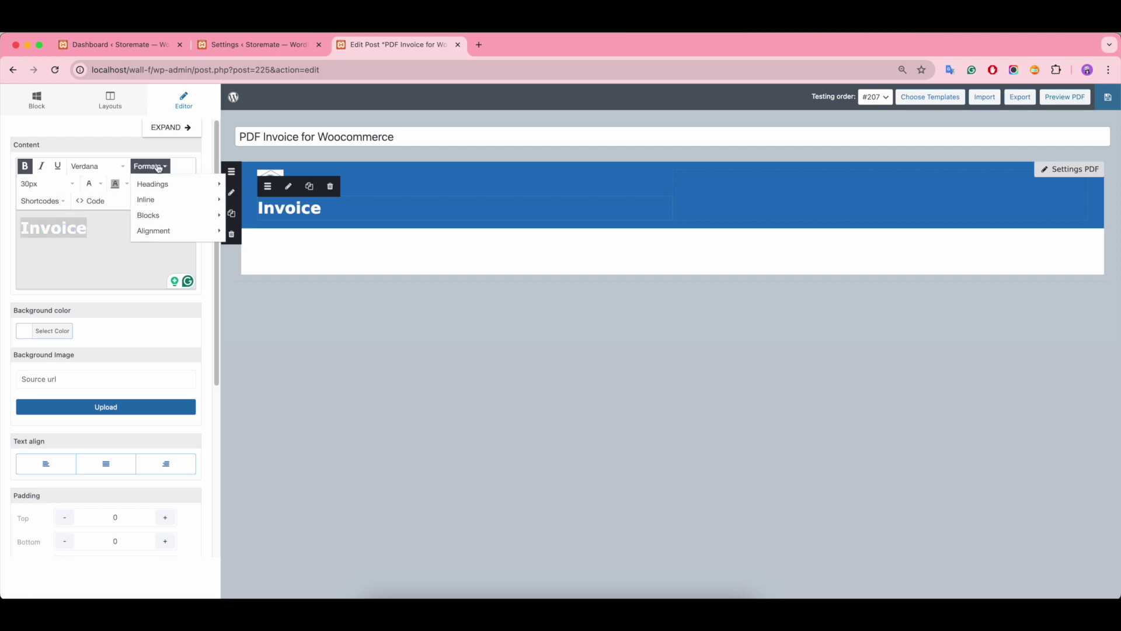
mouse_move(160, 232)
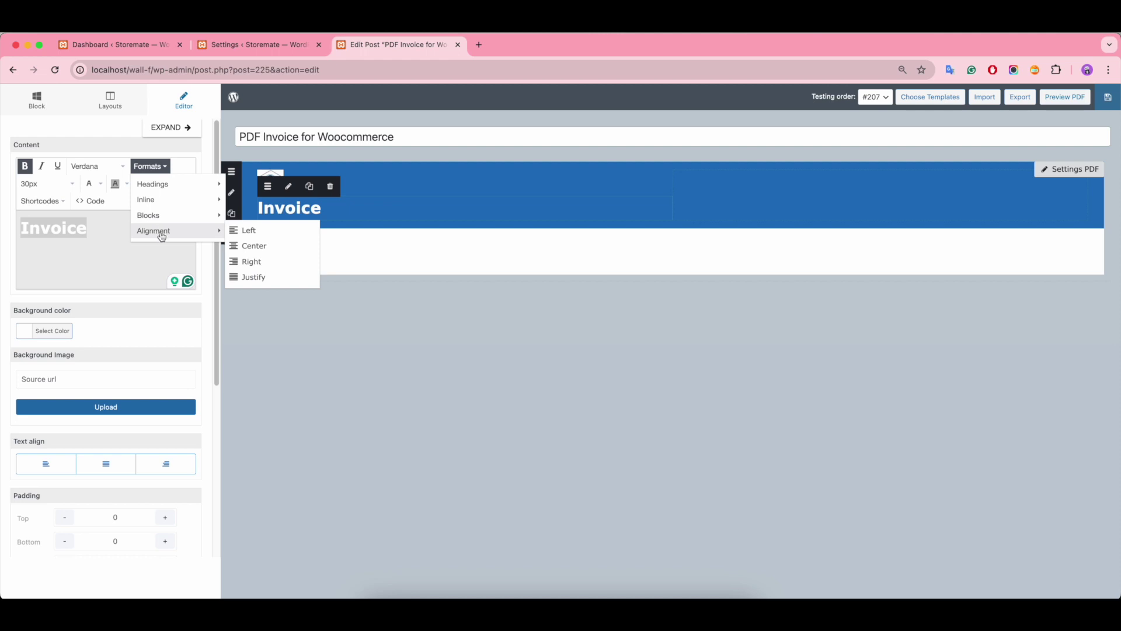
left_click(113, 232)
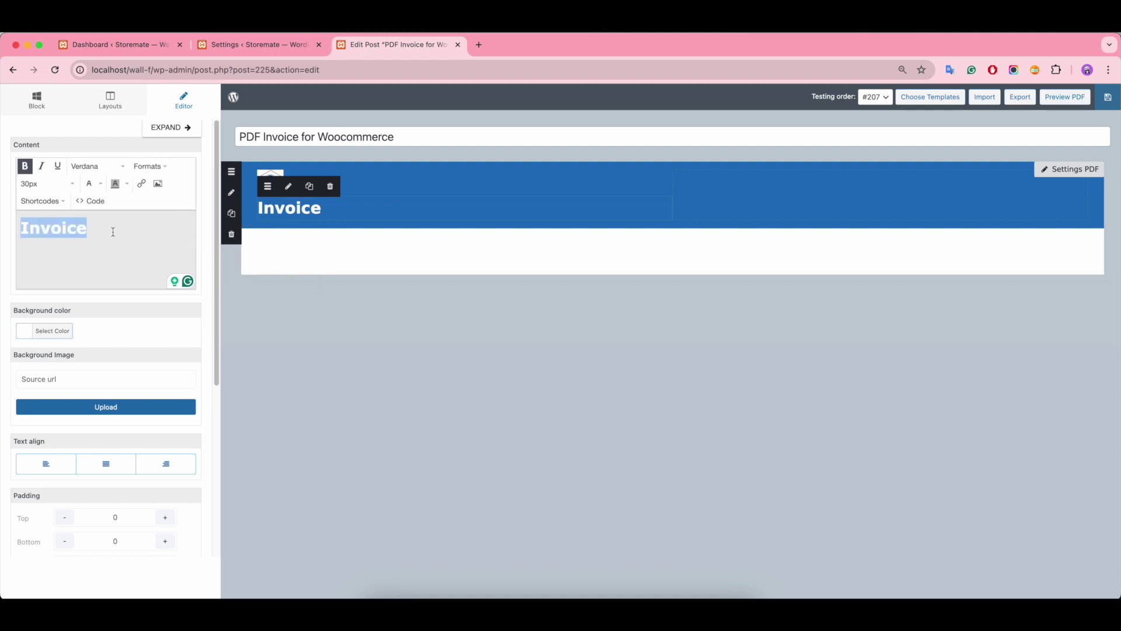
left_click(392, 184)
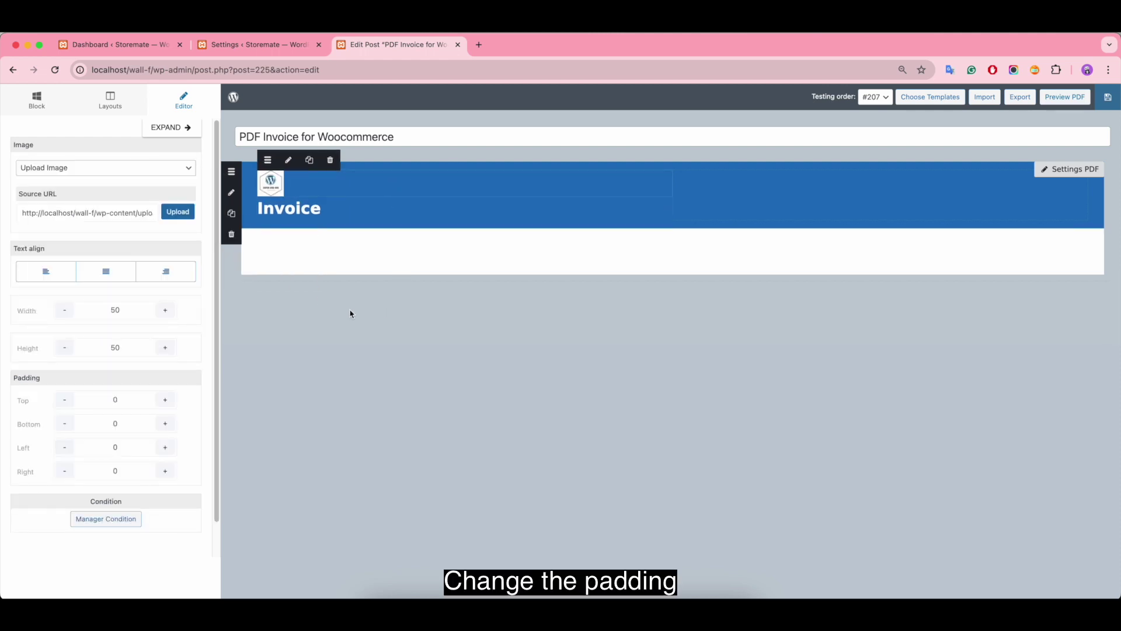
Step: Raise the logo's top padding to 10 using the Padding Top '+' button
left_click(166, 407)
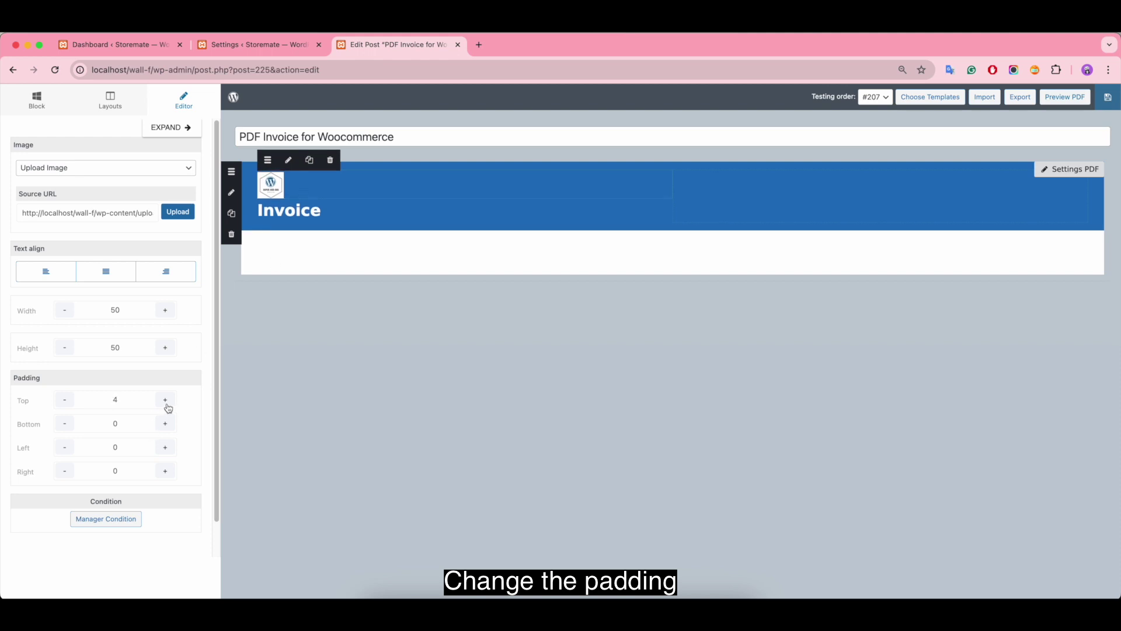
left_click(167, 406)
left_click(166, 406)
left_click(166, 406)
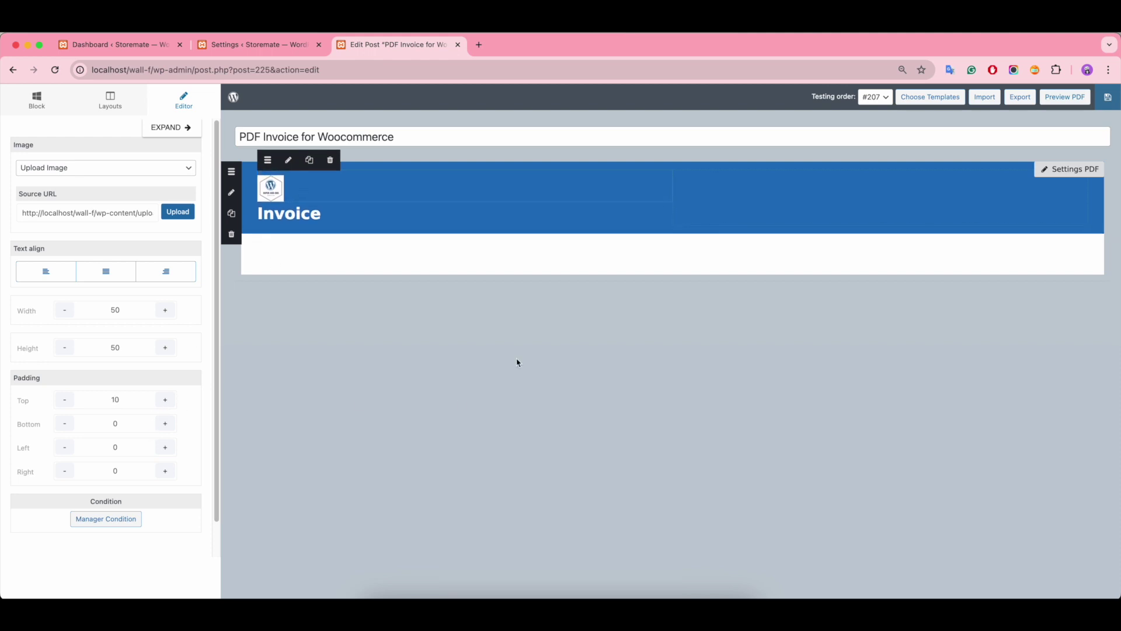
left_click(705, 204)
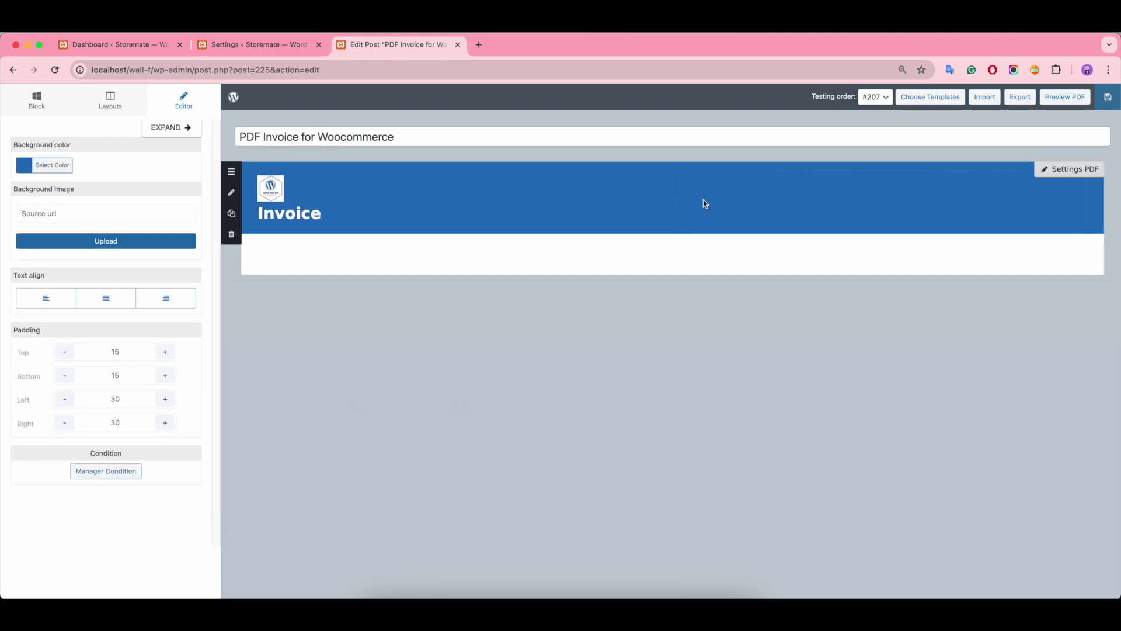
left_click(327, 217)
left_click(46, 106)
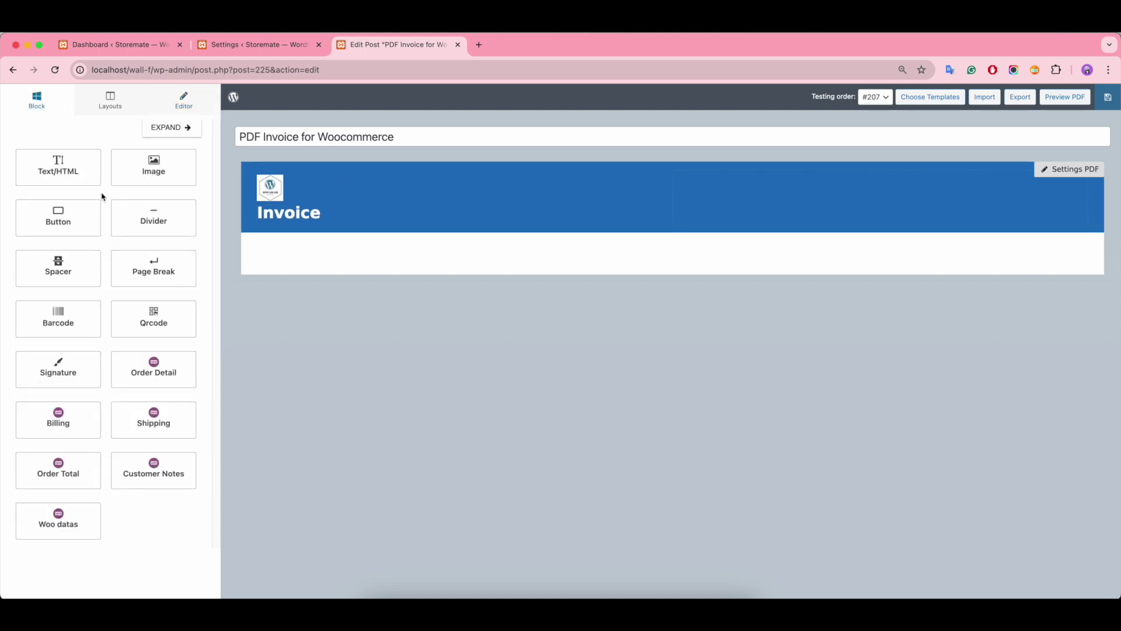
left_click_drag(57, 167, 796, 193)
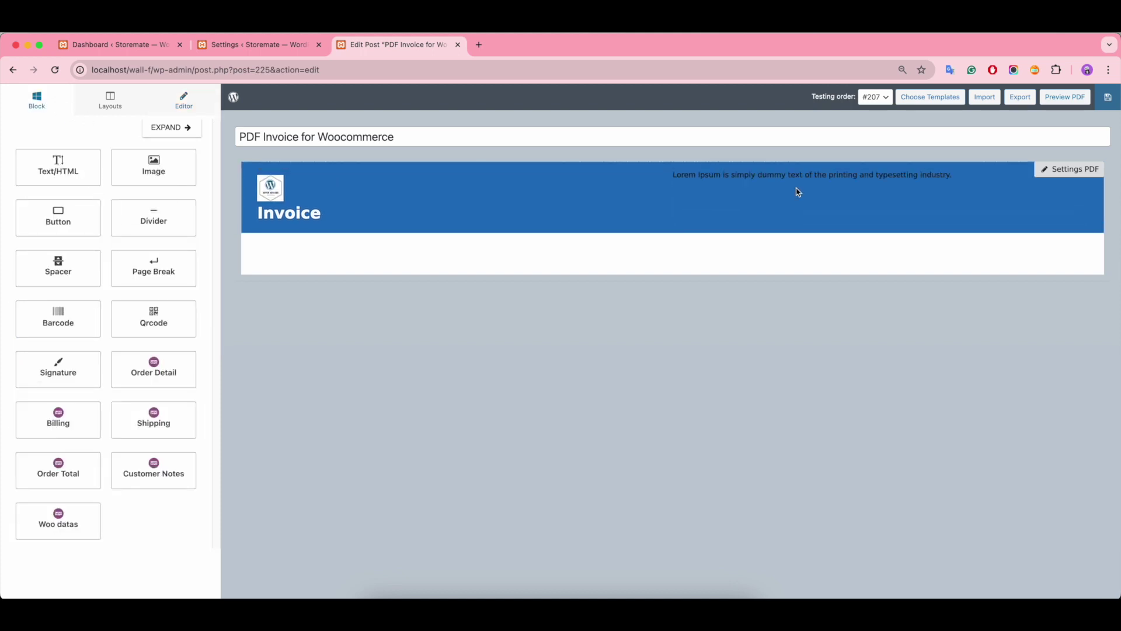
left_click(739, 180)
left_click_drag(169, 244, 19, 217)
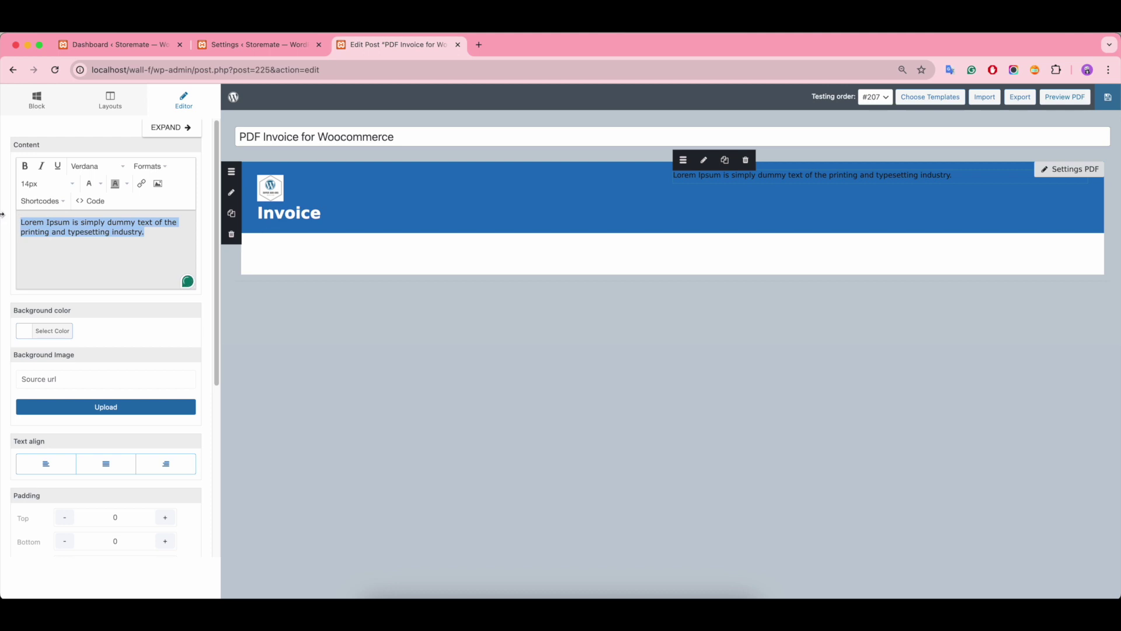
type("Super Add-ons")
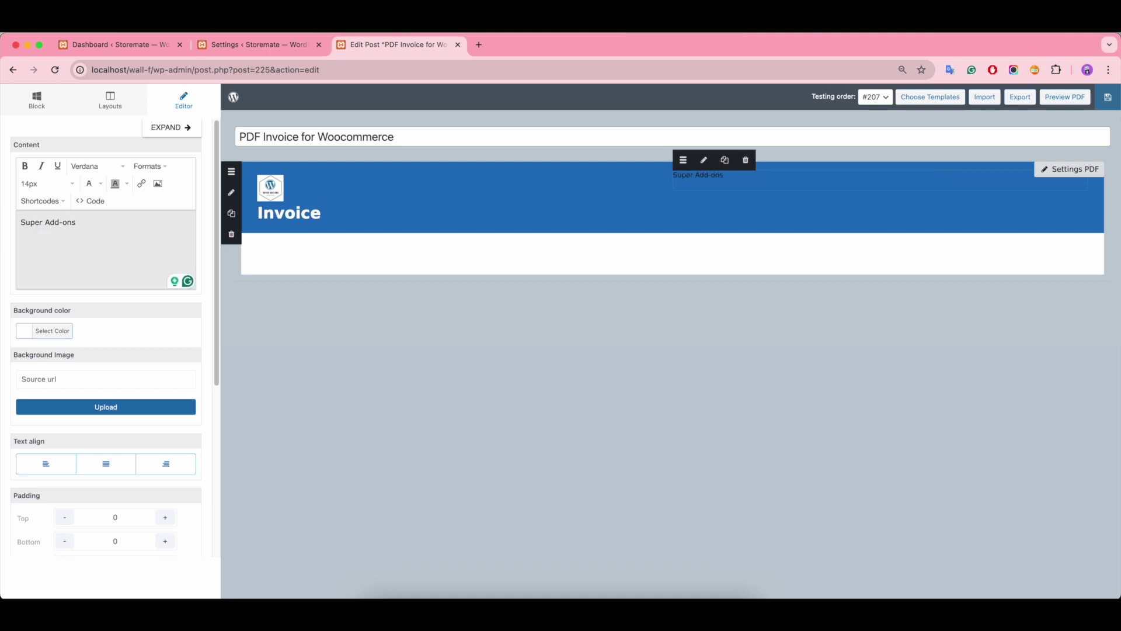
key("Return")
type("email@email.com")
key("Return")
type("https:")
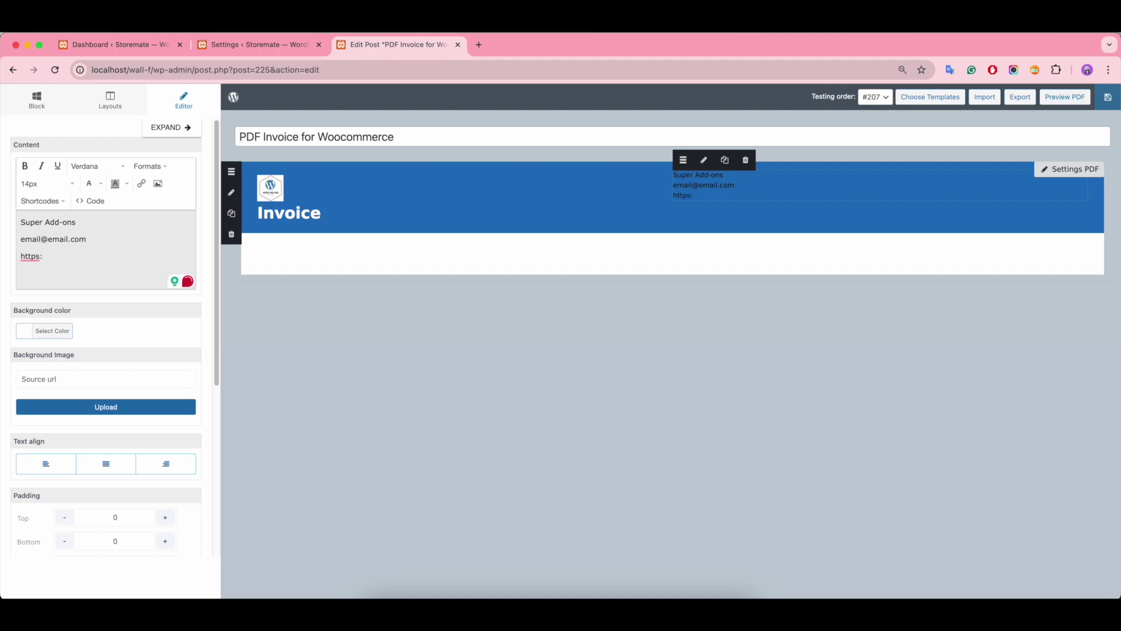
type("//add-ons.org/")
Step: Make the contact lines white, bold the name Super Add-ons, and right-align the block
left_click_drag(106, 253, 18, 220)
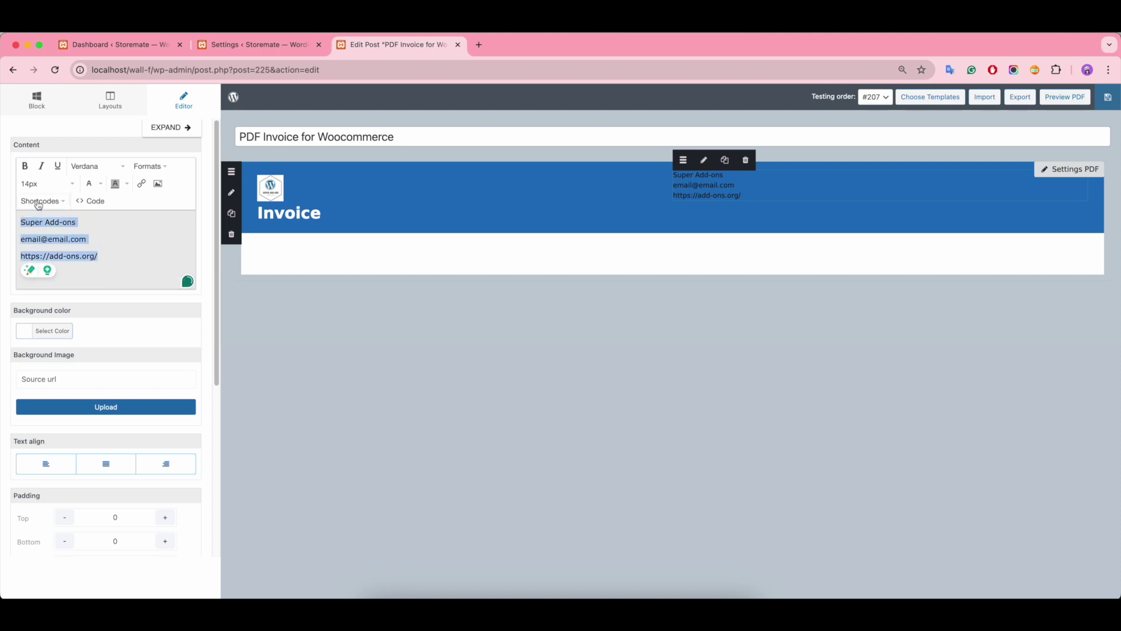
left_click(101, 184)
left_click(117, 233)
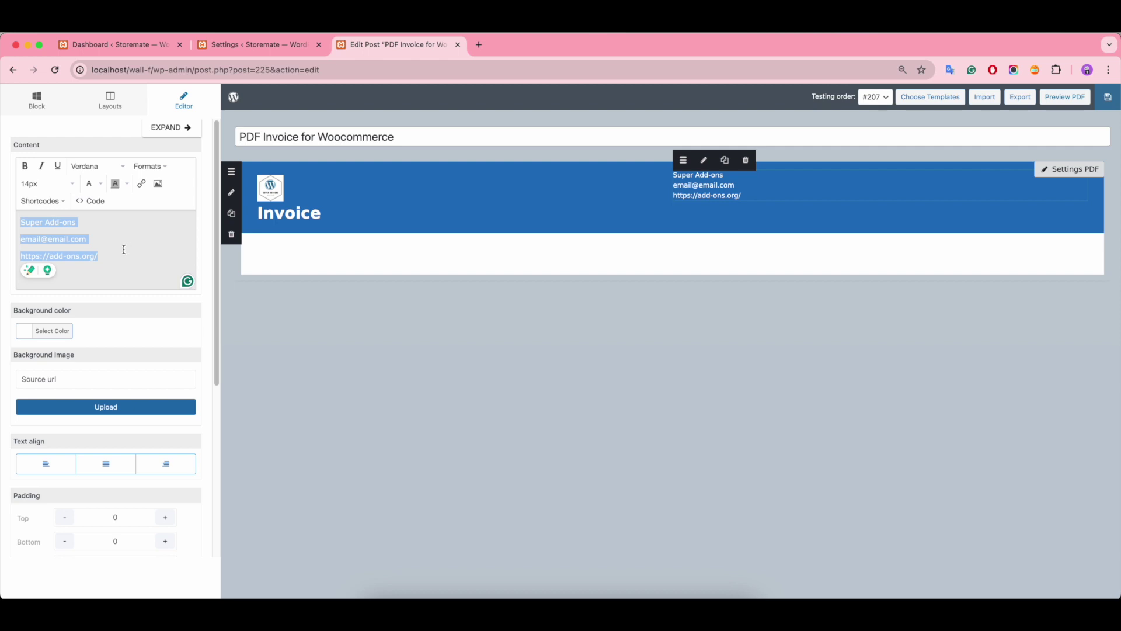
left_click_drag(81, 222, 19, 223)
left_click(25, 166)
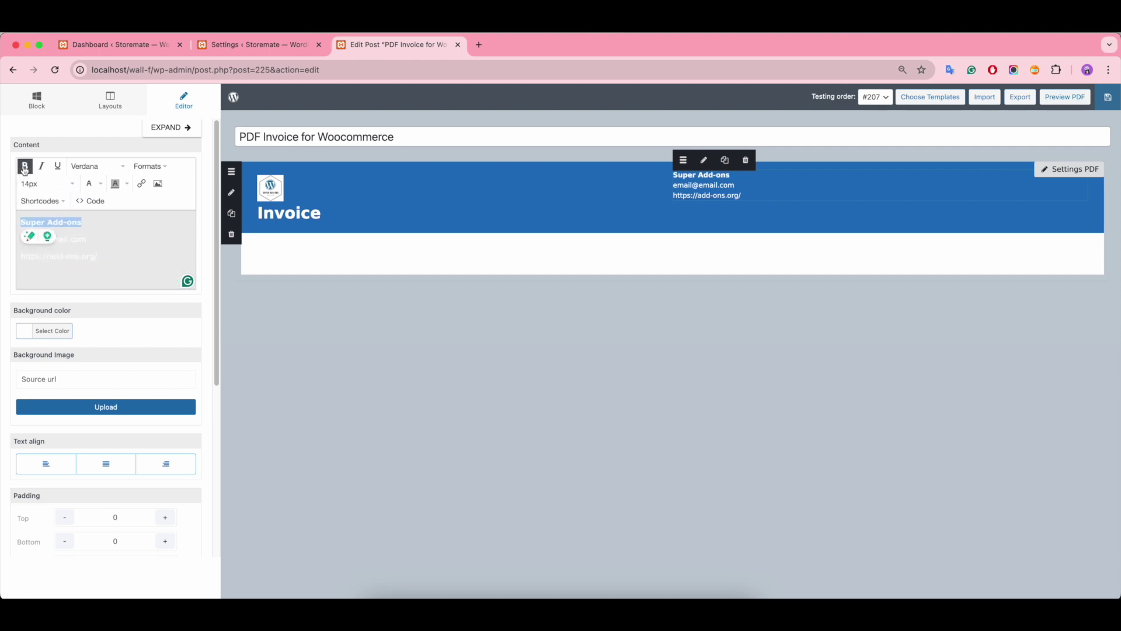
left_click(171, 465)
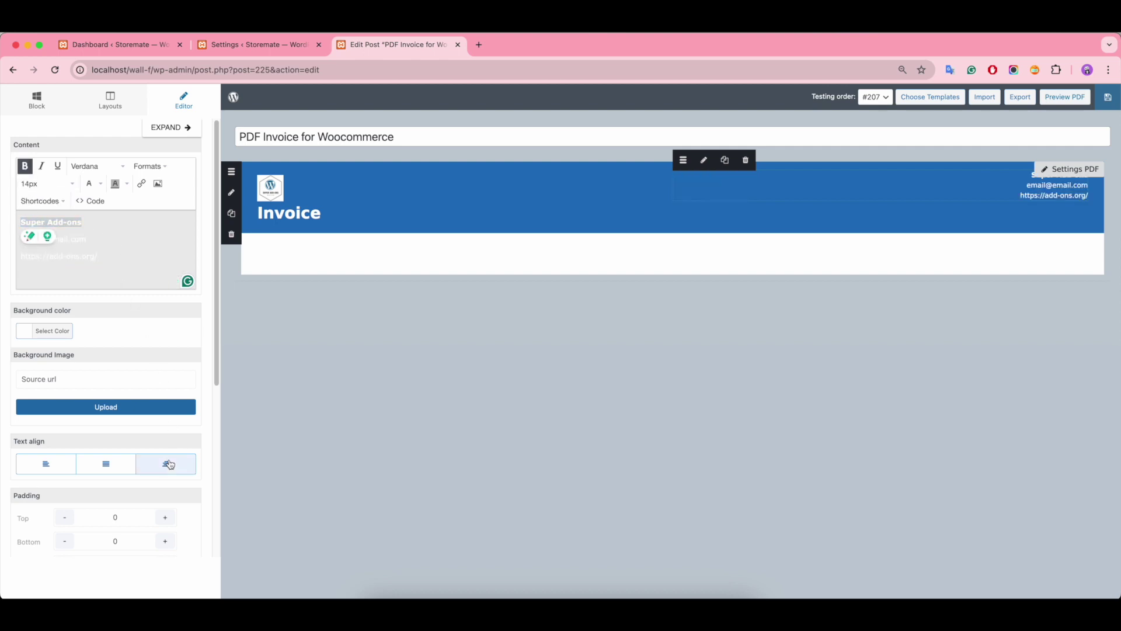
left_click(472, 262)
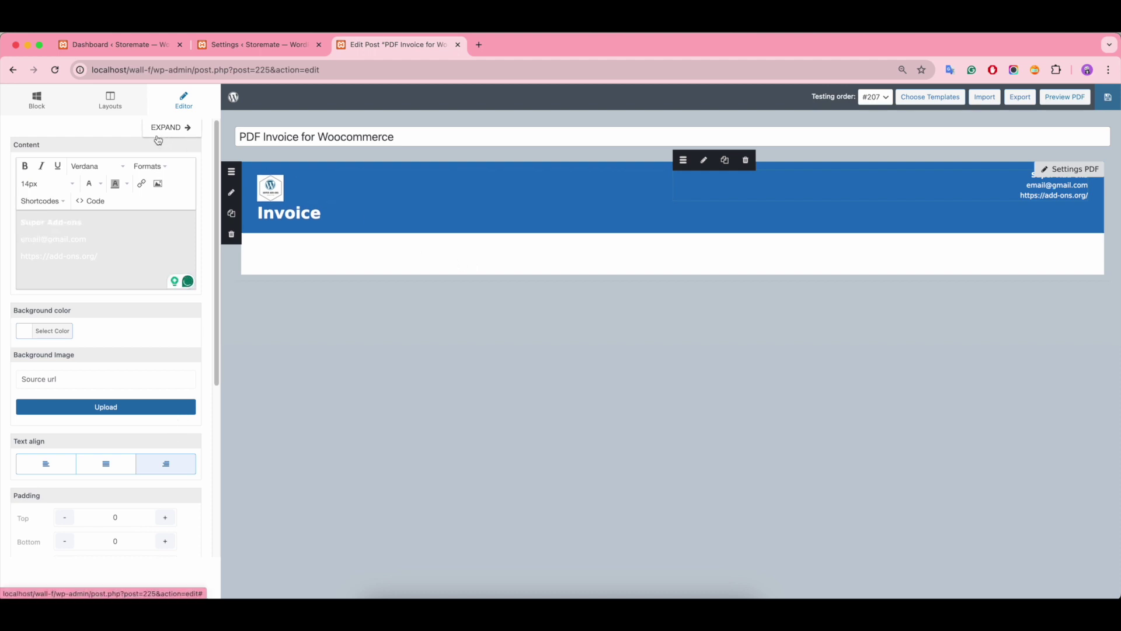
left_click(116, 106)
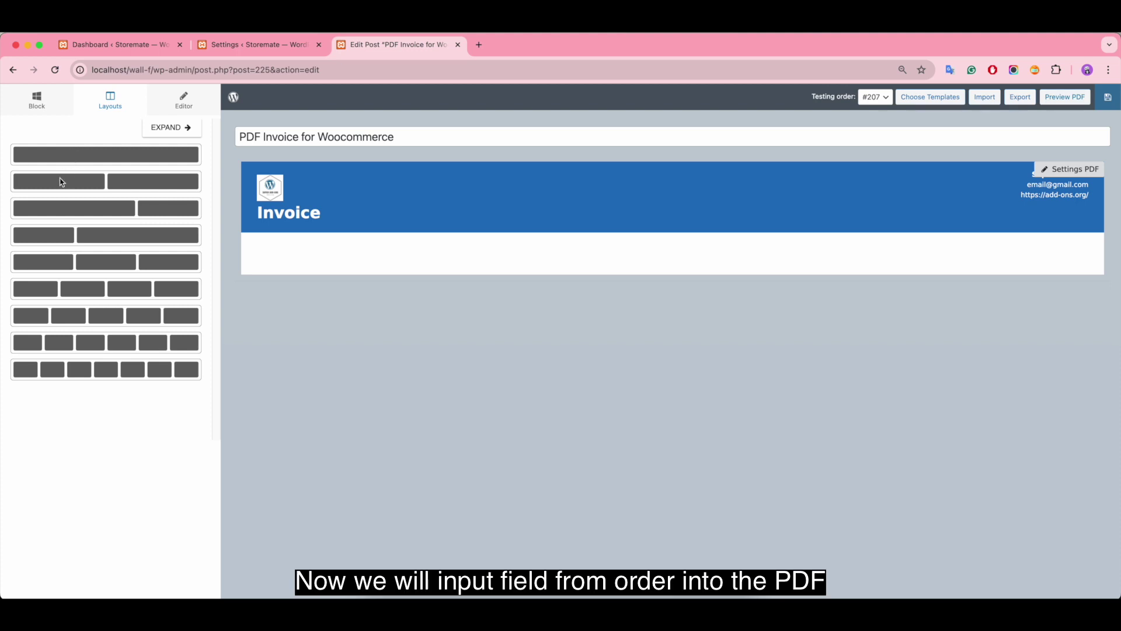
Step: Insert a two-column row beneath the blue header
left_click_drag(44, 181, 257, 247)
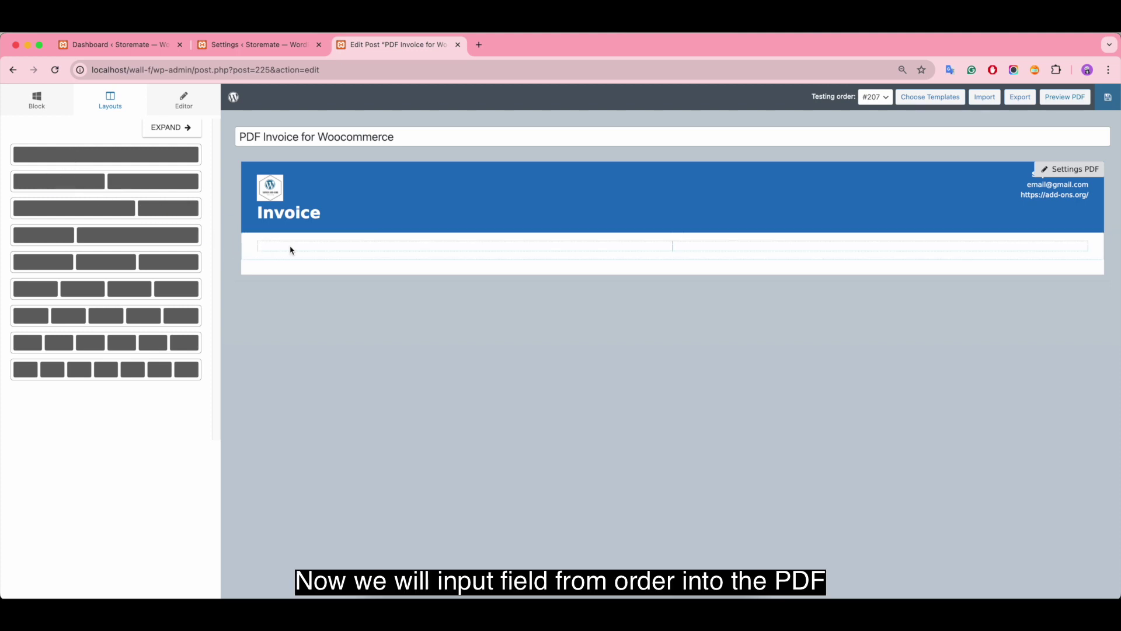
left_click(257, 241)
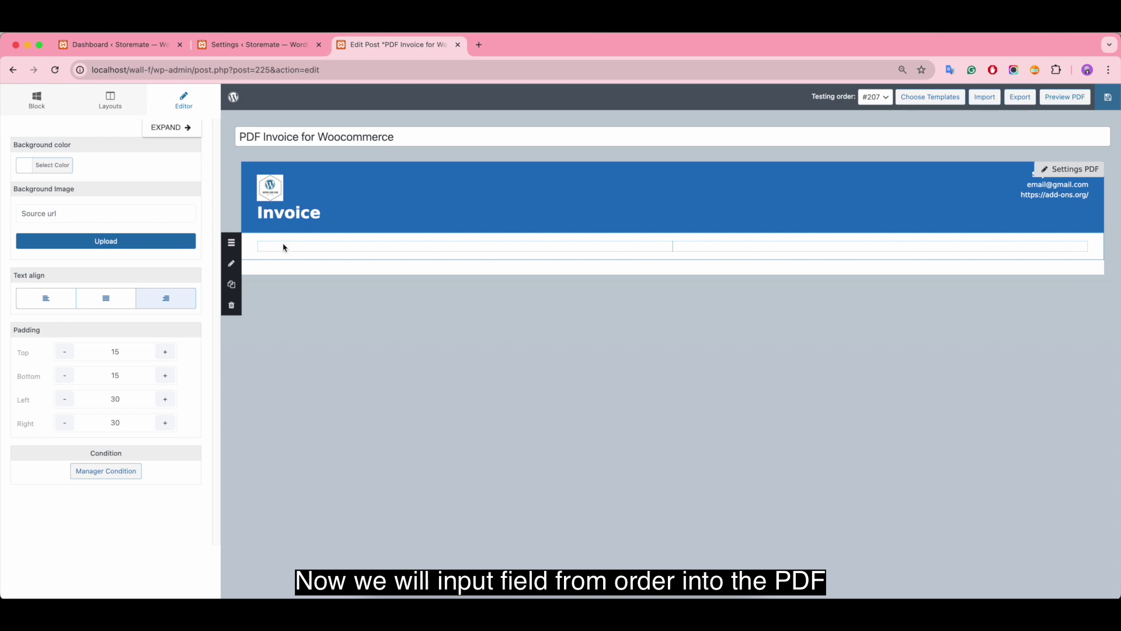
left_click(38, 108)
Step: Put a text block in the row's left column reading 'Bill to:' in bold
left_click_drag(58, 170, 307, 248)
left_click(307, 246)
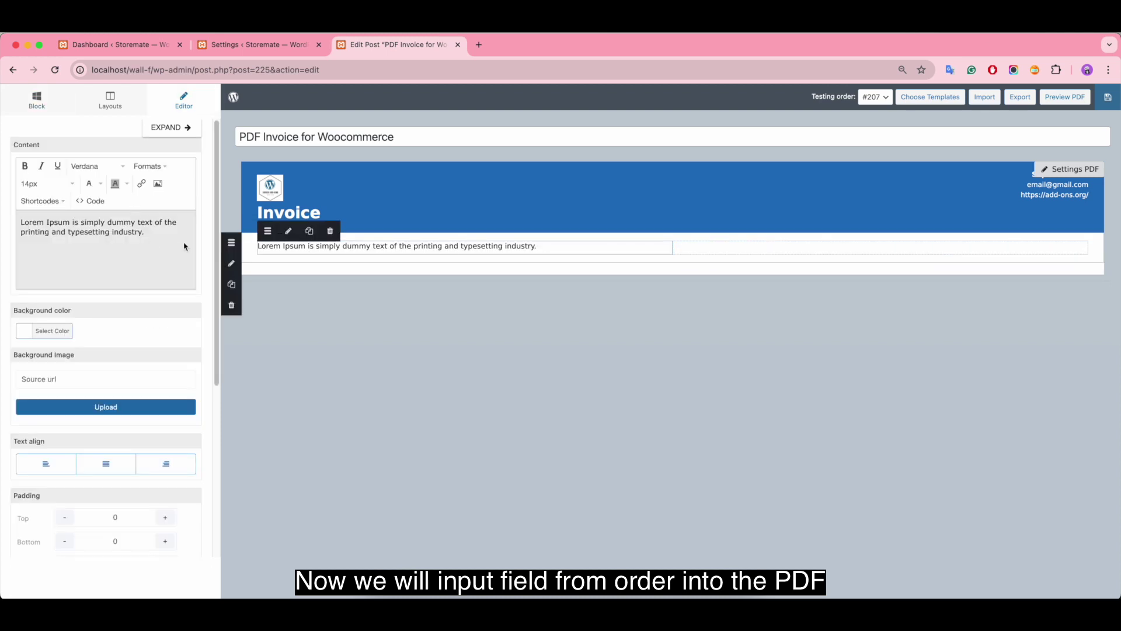
key("super+a")
key("BackSpace")
type("Bill")
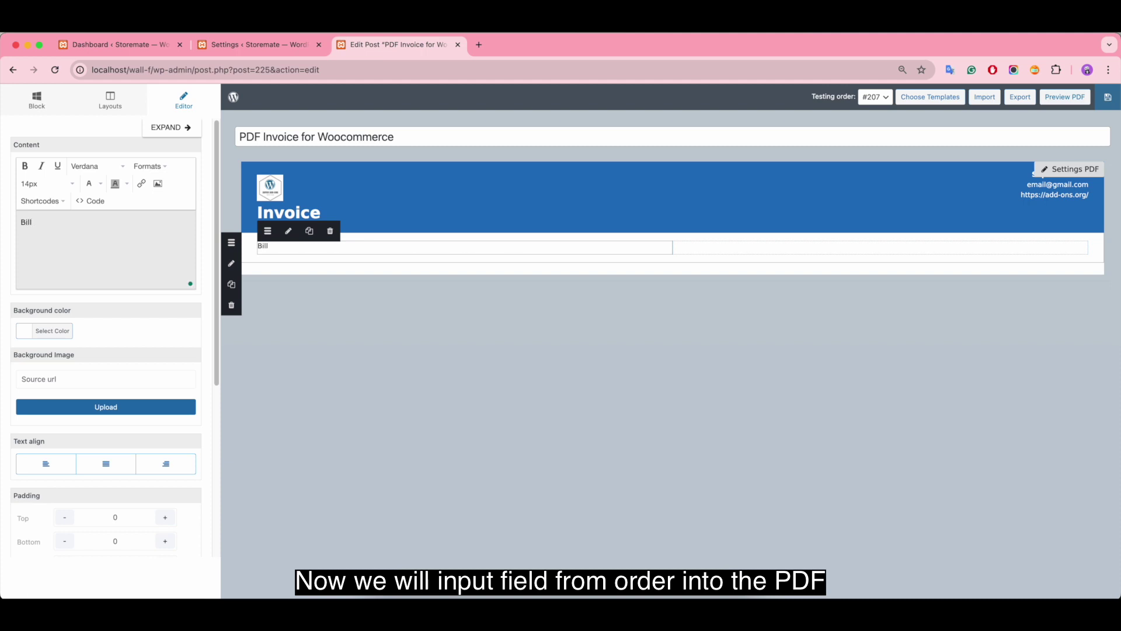
key("super+a")
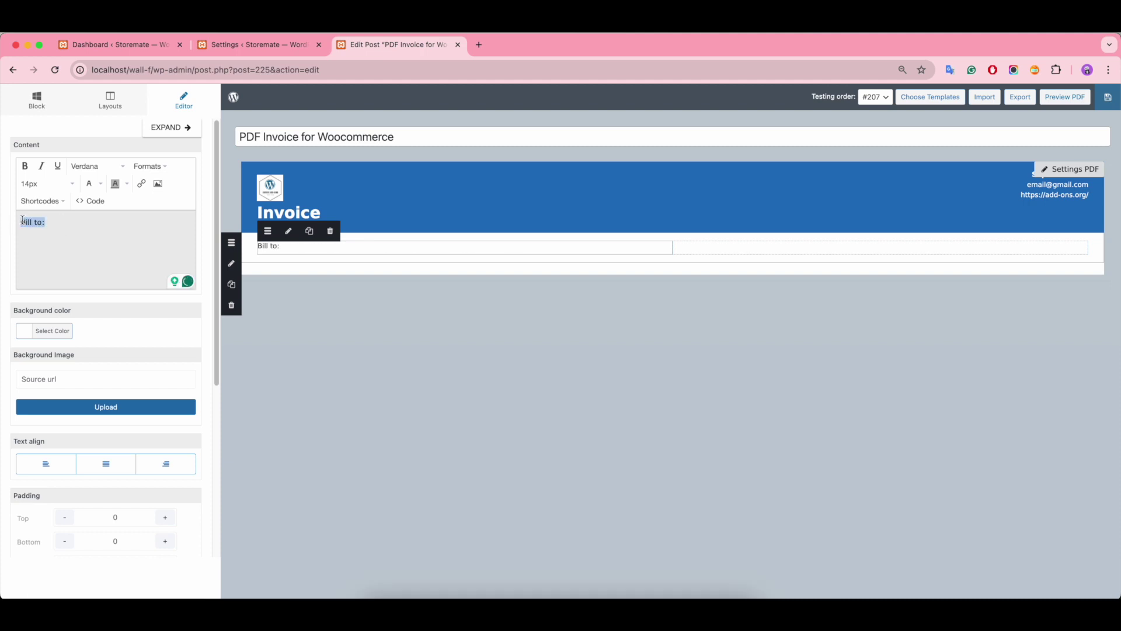
left_click(24, 165)
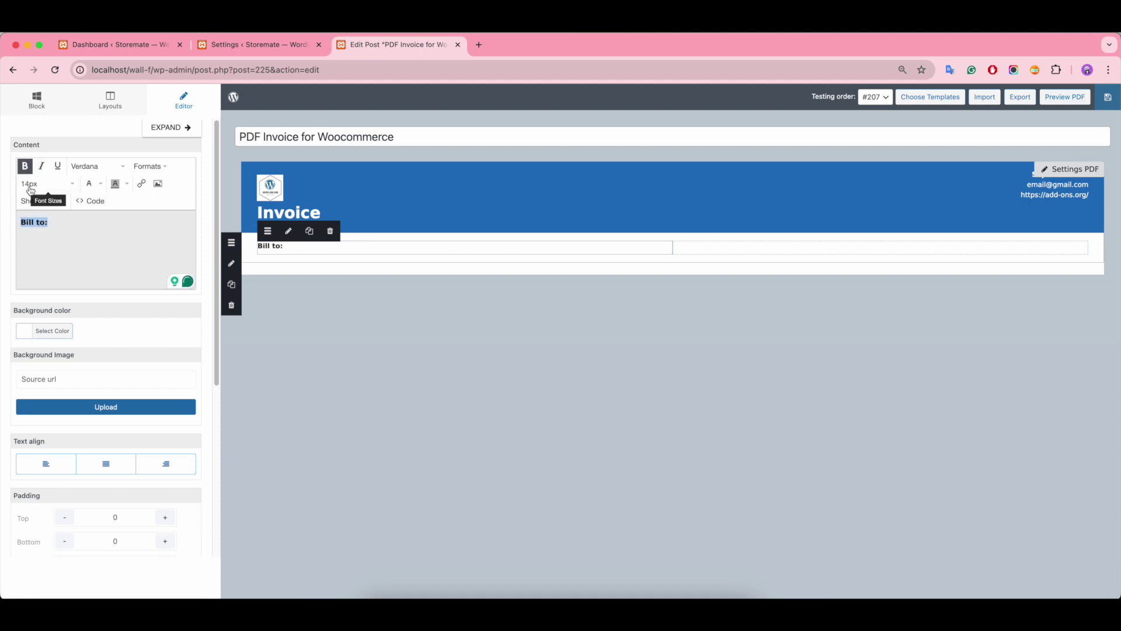
left_click(56, 221)
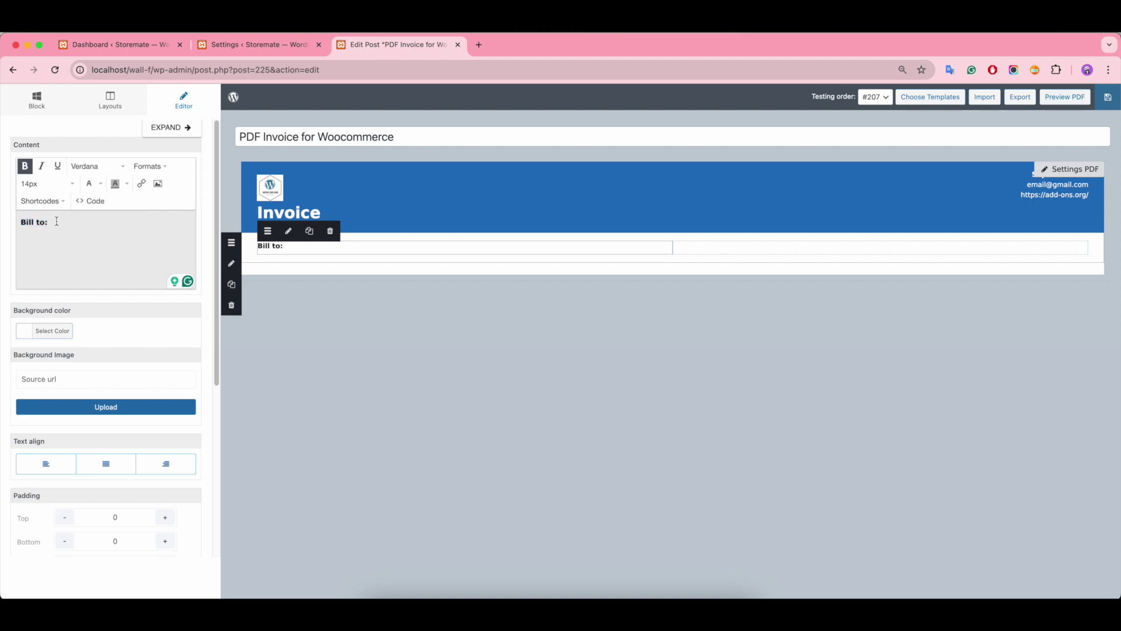
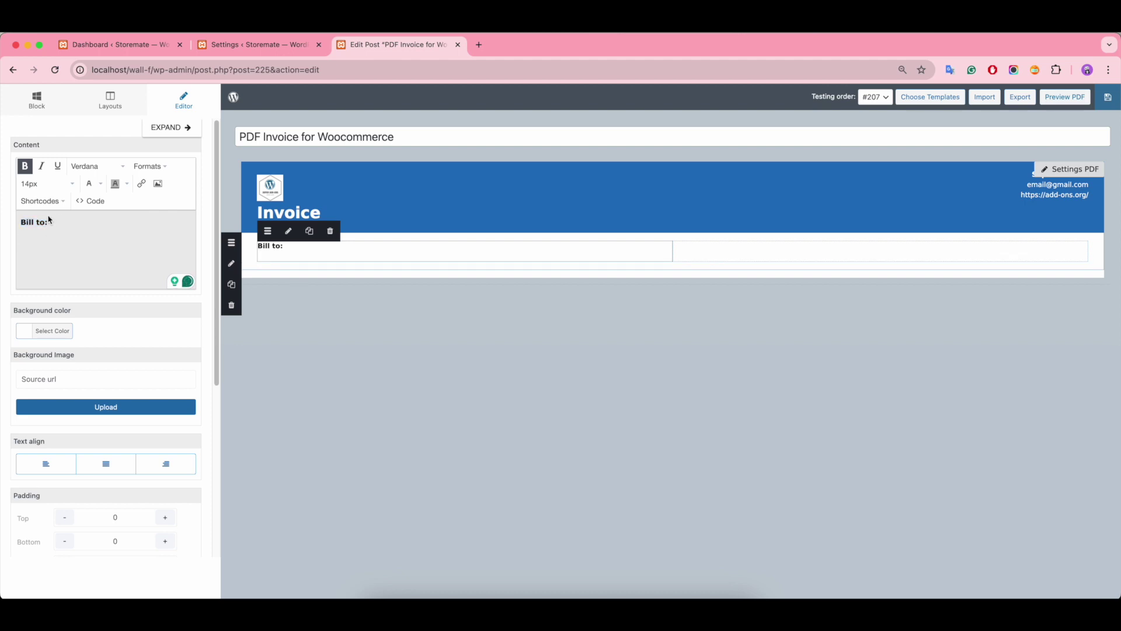
Step: Insert the Order Billing details under 'Bill to:' and remove their bold formatting
left_click(46, 202)
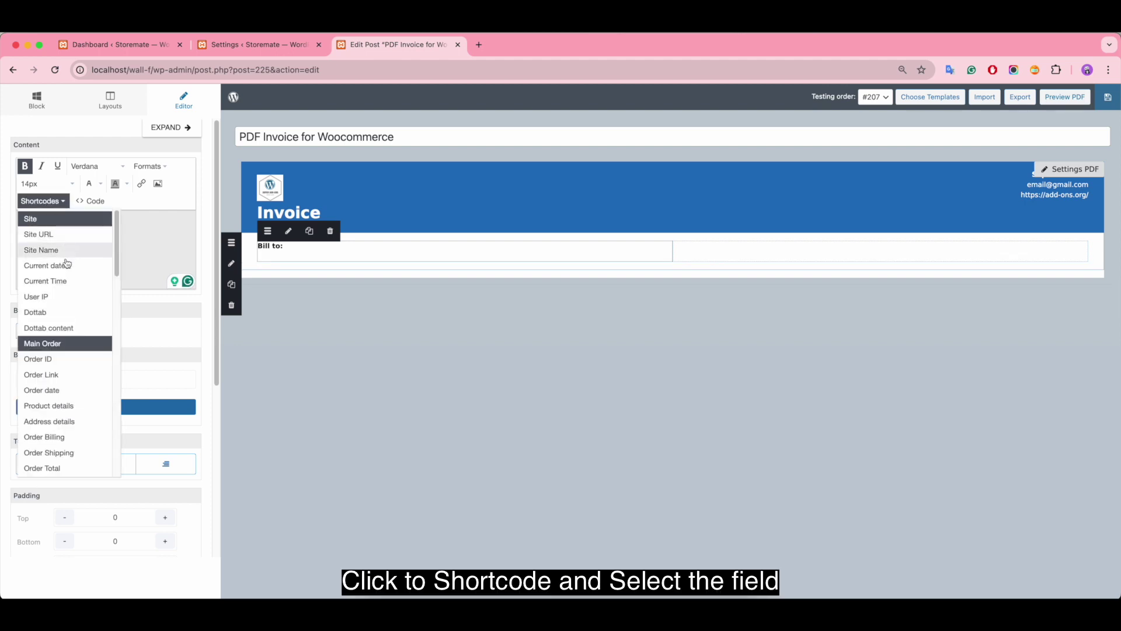
scroll(60, 379, "down", 1)
scroll(59, 380, "down", 3)
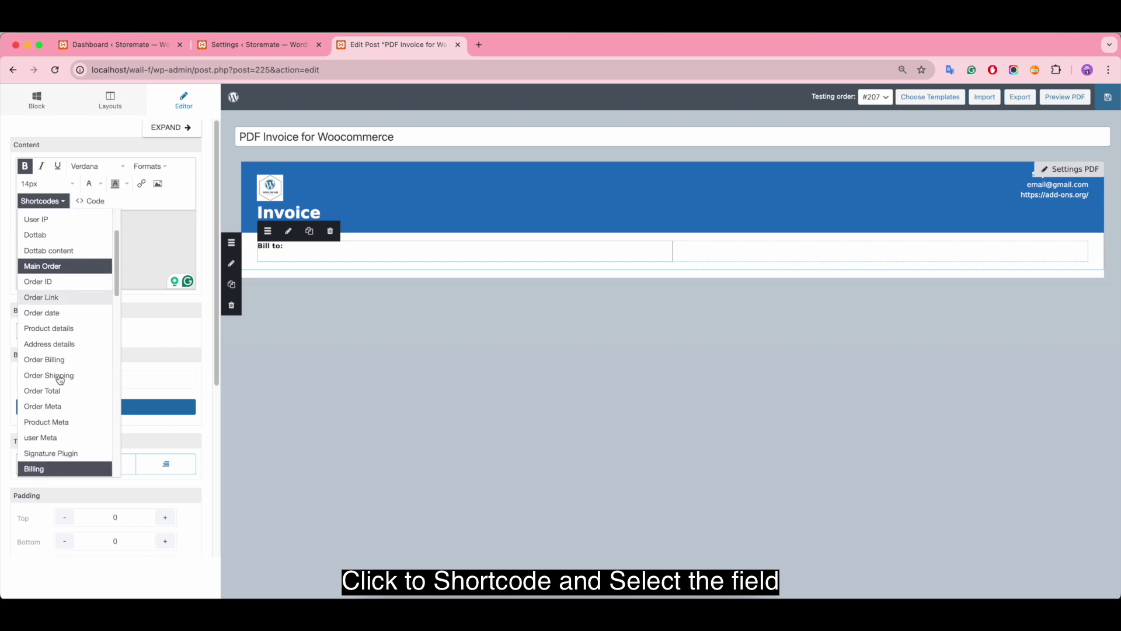
left_click(58, 365)
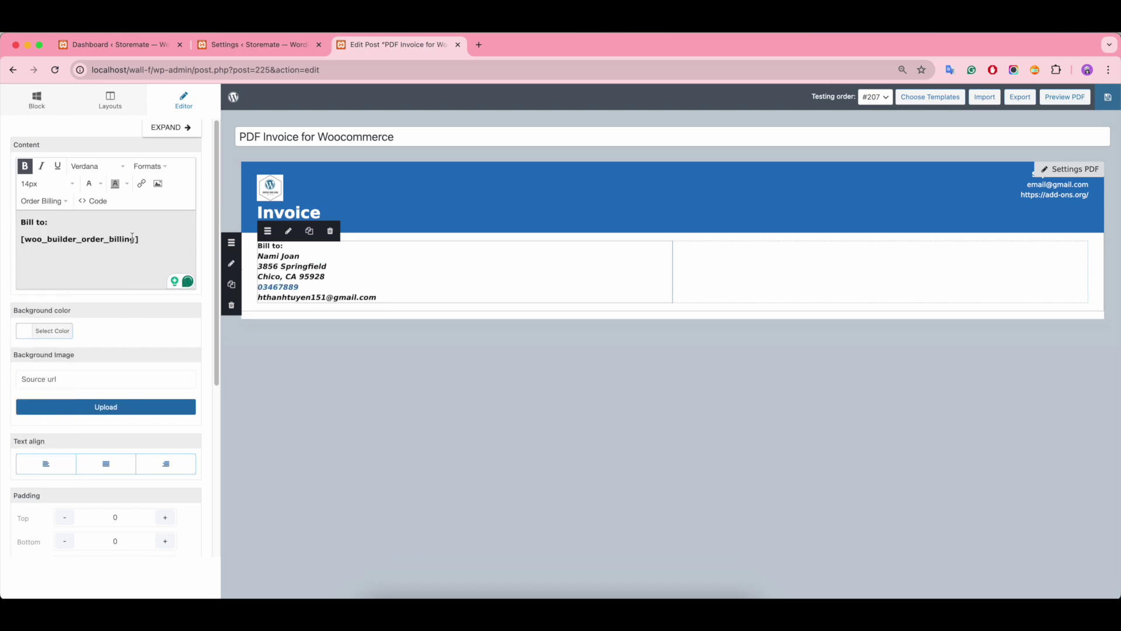
left_click_drag(137, 239, 8, 243)
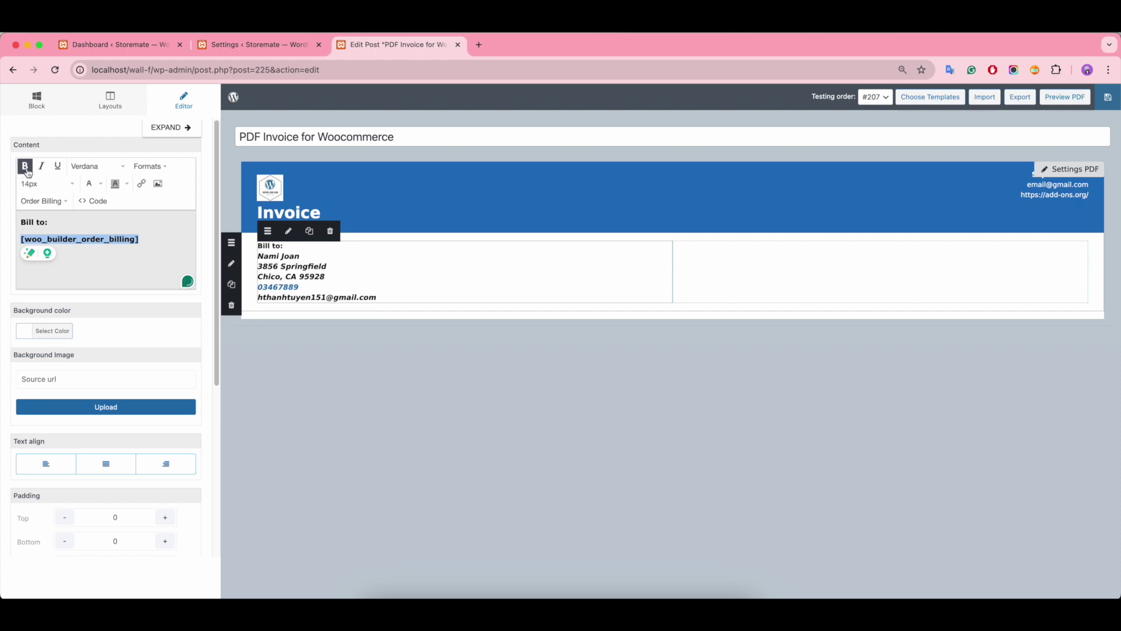
left_click(26, 169)
left_click(140, 240)
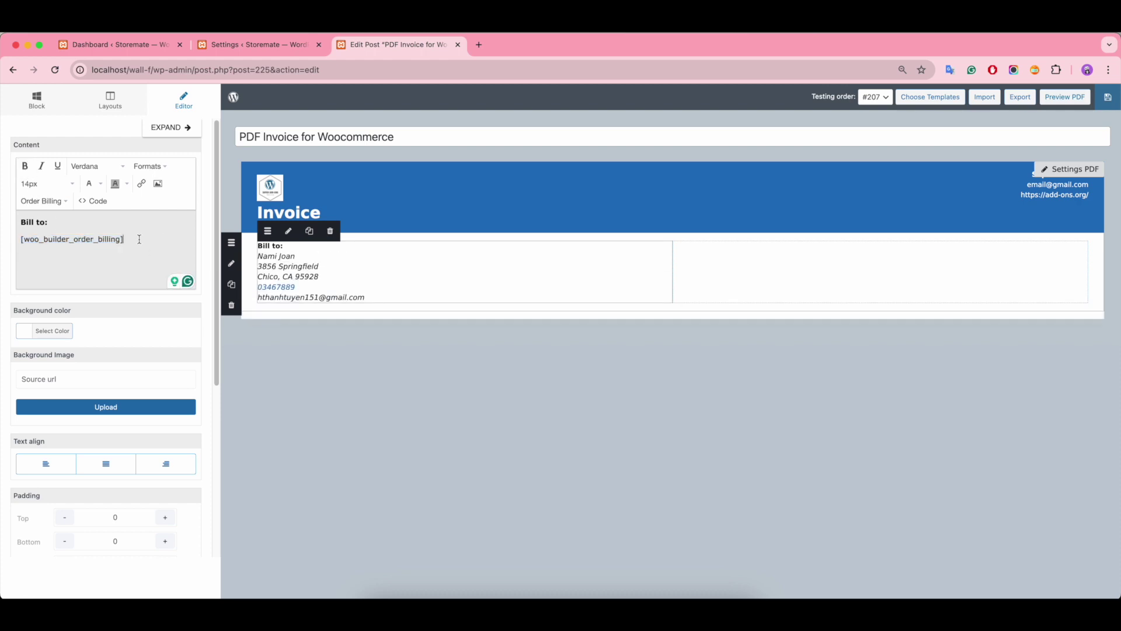
Step: Add a Text/HTML block to the right box with a bold 'Invoice Number' heading
left_click(15, 106)
left_click_drag(58, 174, 727, 257)
left_click_drag(156, 236, 2, 230)
key("BackSpace")
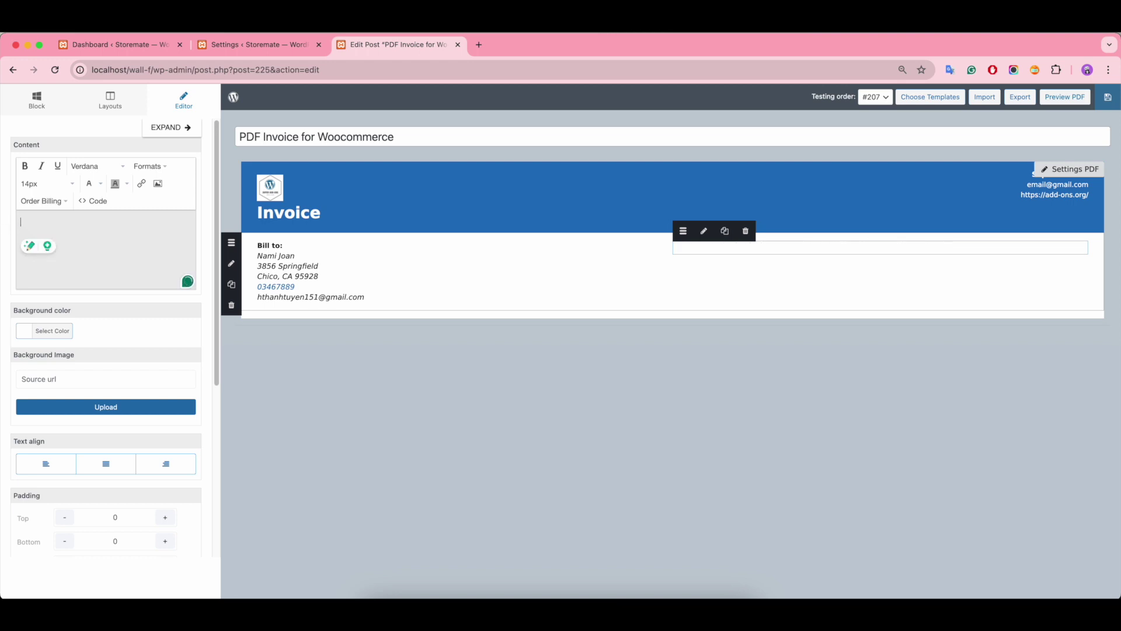
type("Invoice Numbe")
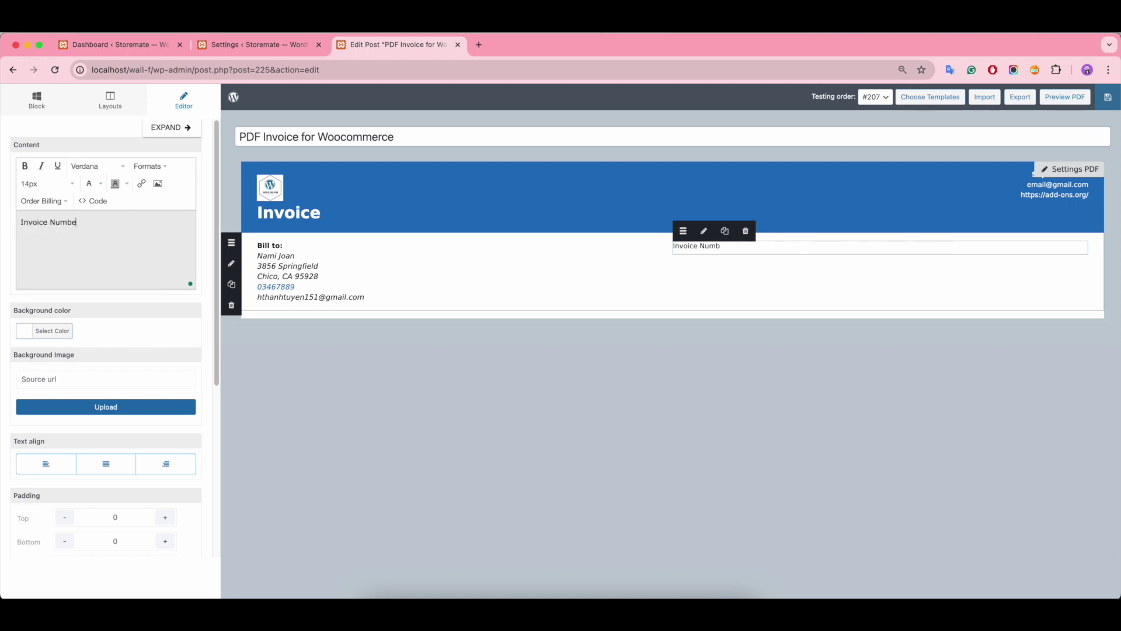
type("r")
key("ctrl+a")
key("ctrl+b")
key("Right")
key("Return")
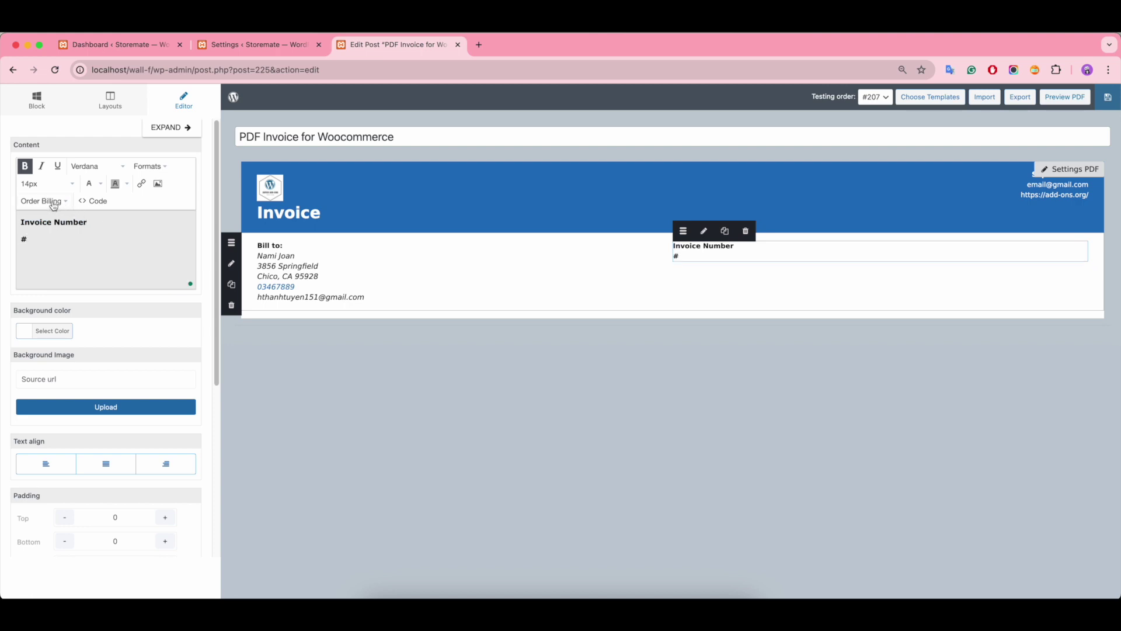
Step: Insert the Order ID shortcode under the heading in regular weight
left_click(54, 206)
left_click(69, 284)
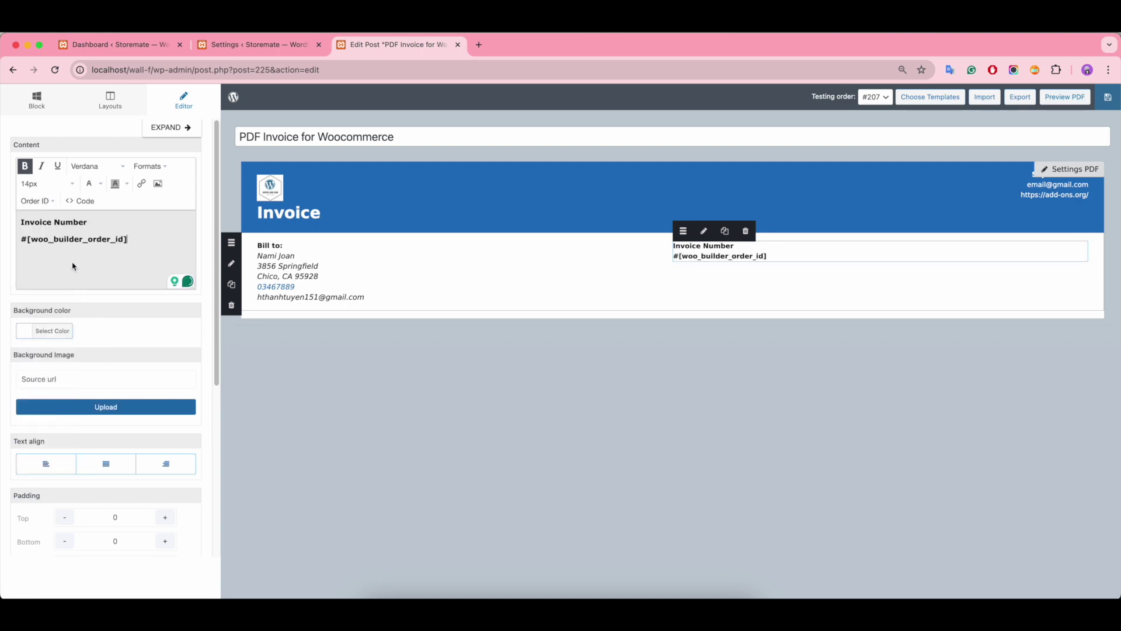
triple_click(123, 238)
key("ctrl+b")
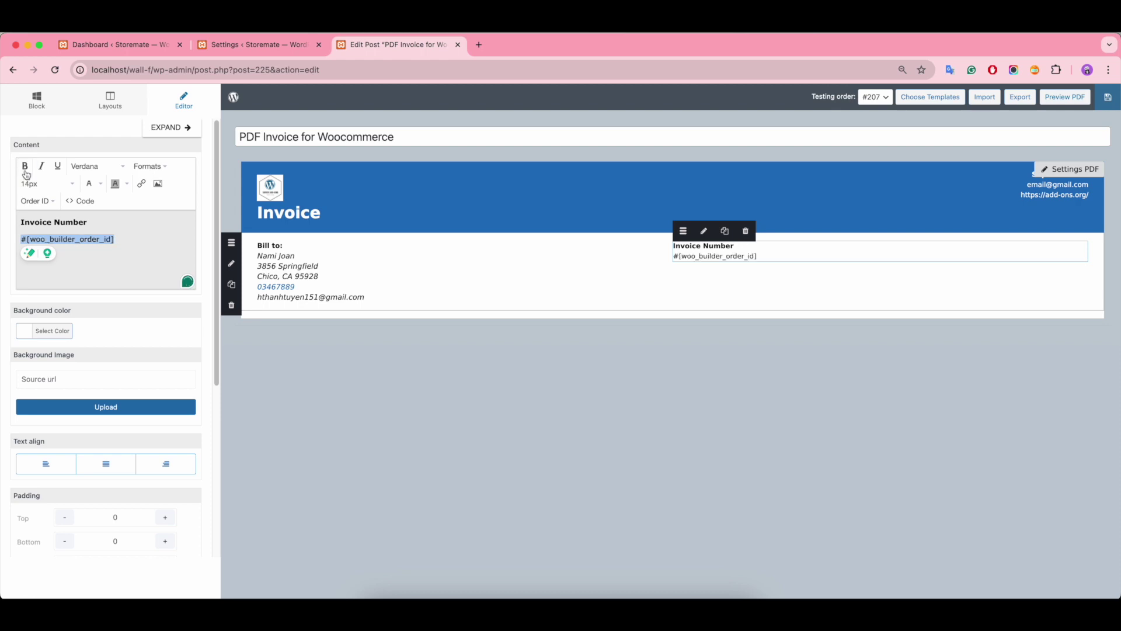
left_click(141, 239)
key("Return")
Step: Add a bold 'Date' heading with the unbolded Order date shortcode beneath it
type("Date")
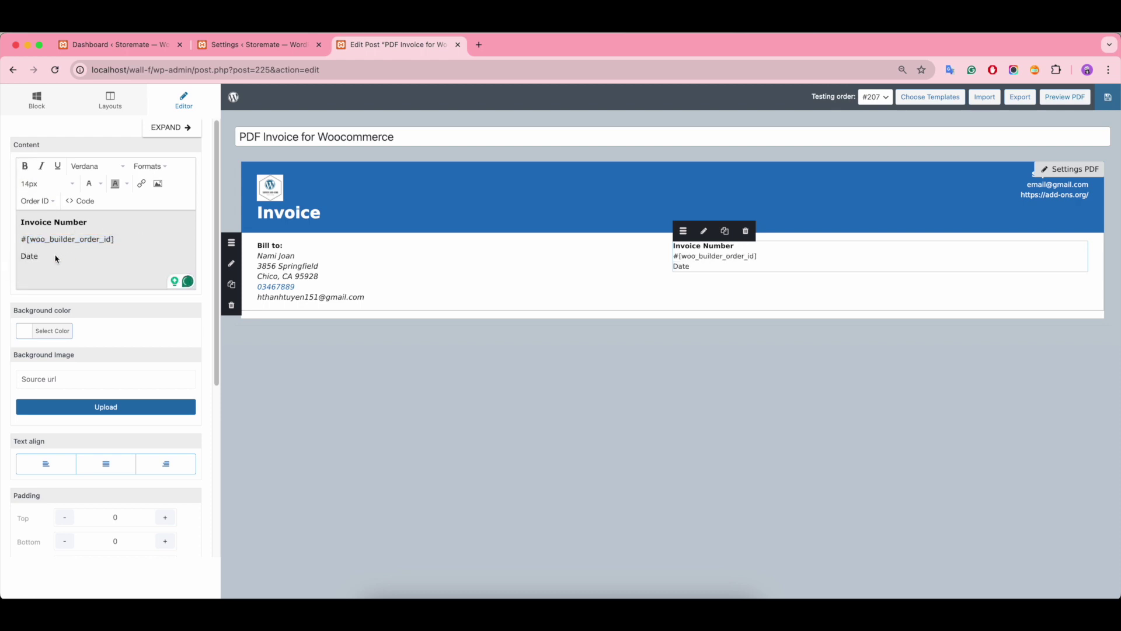
triple_click(56, 258)
key("ctrl+b")
left_click(50, 259)
key("Return")
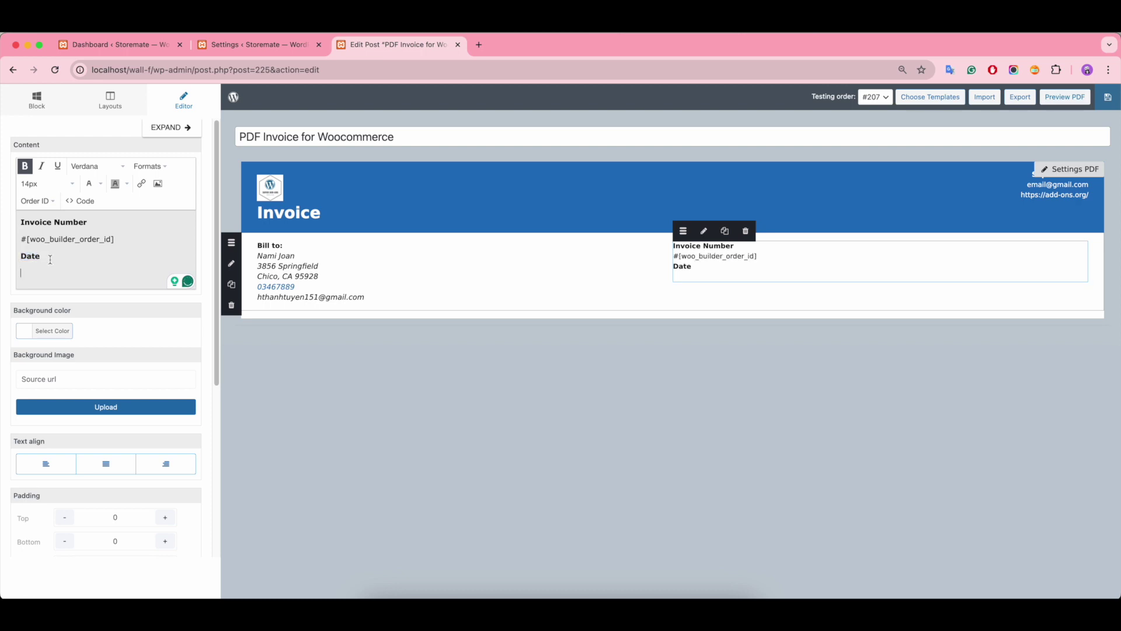
left_click(38, 201)
left_click(40, 296)
left_click_drag(132, 274, 20, 273)
key("ctrl+b")
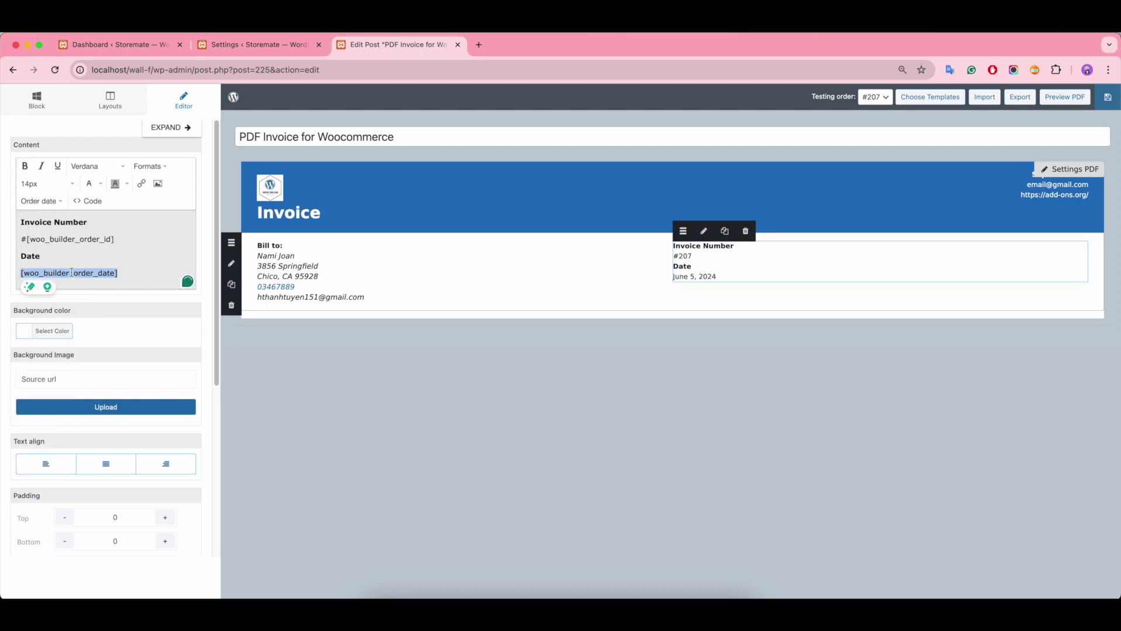
left_click(502, 289)
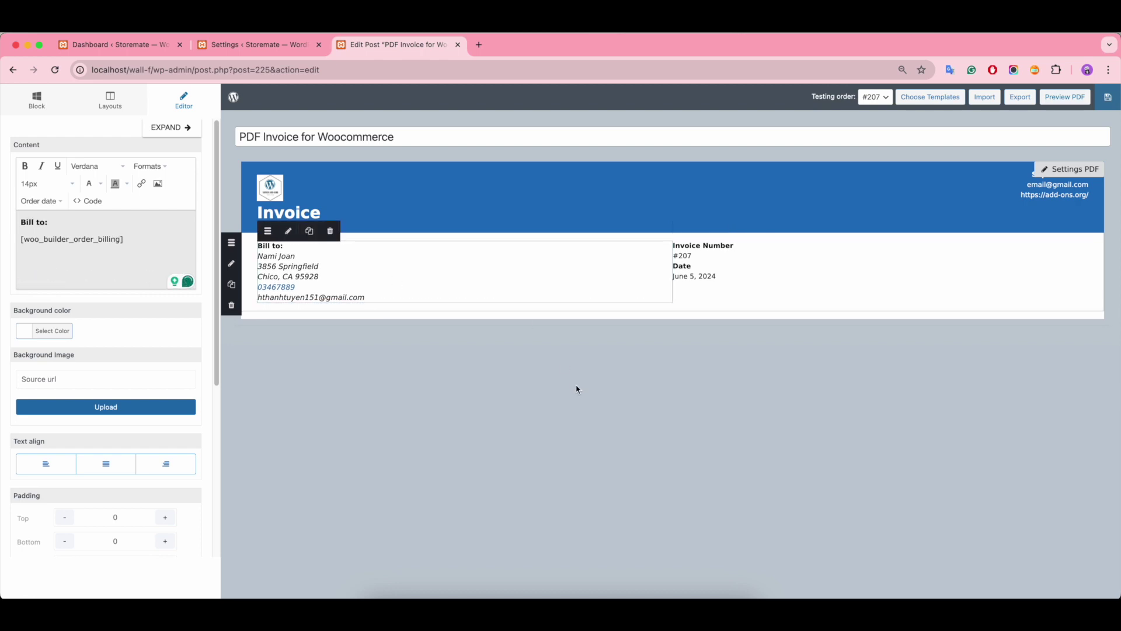
left_click(39, 100)
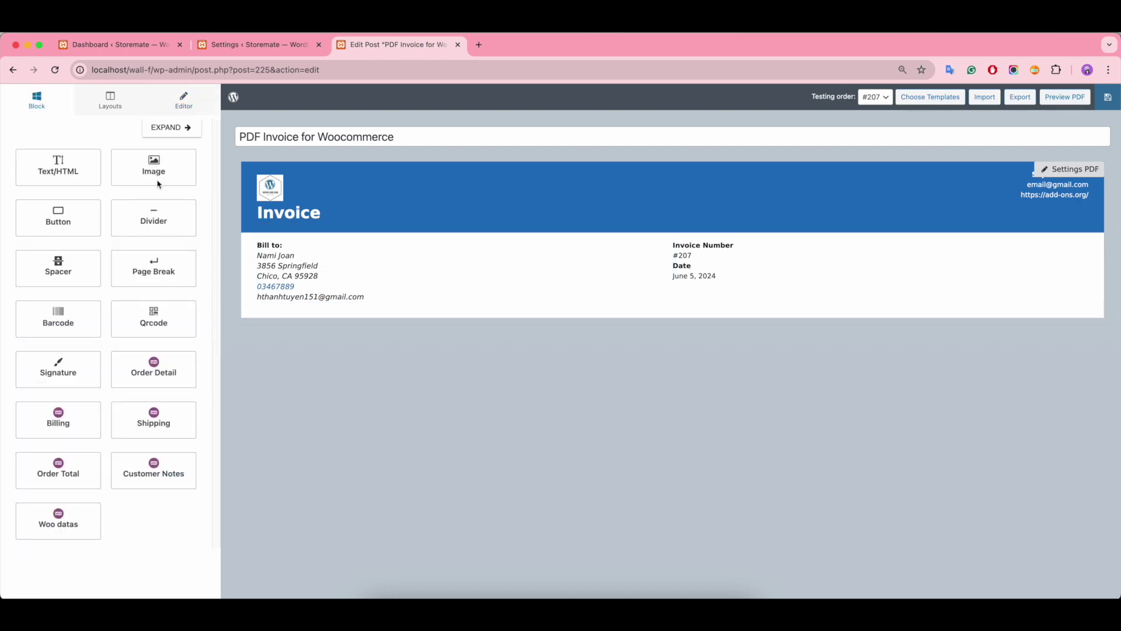
Step: Drop a Barcode block under the date and encode the Order ID shortcode in it
left_click_drag(56, 317, 706, 294)
left_click(707, 289)
left_click_drag(66, 222, 13, 225)
key("BackSpace")
left_click(42, 201)
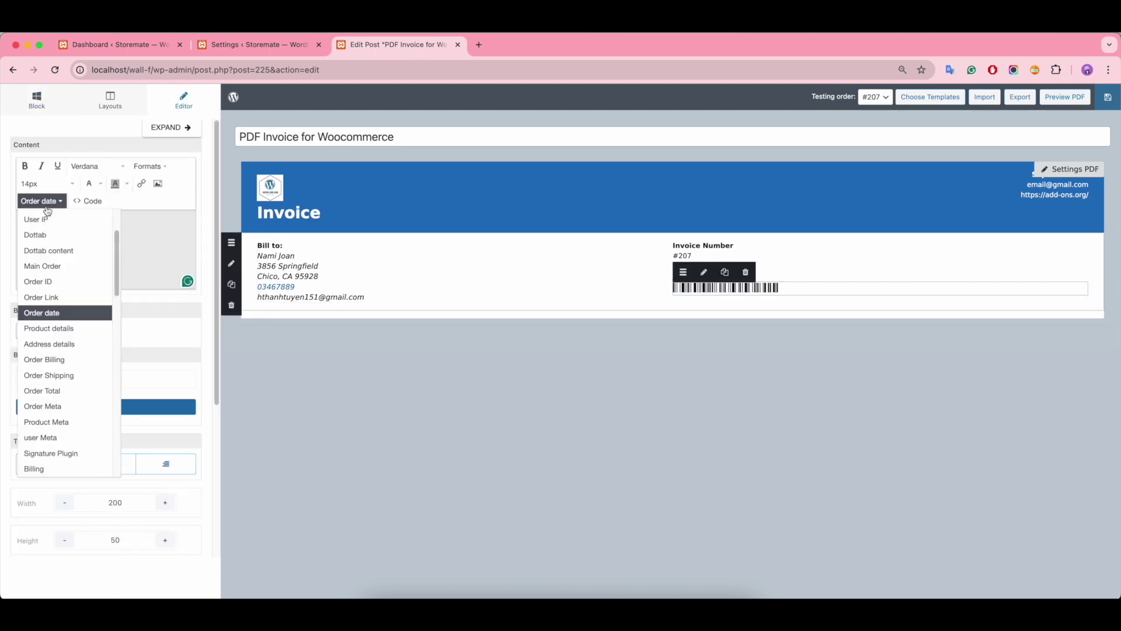
left_click(52, 282)
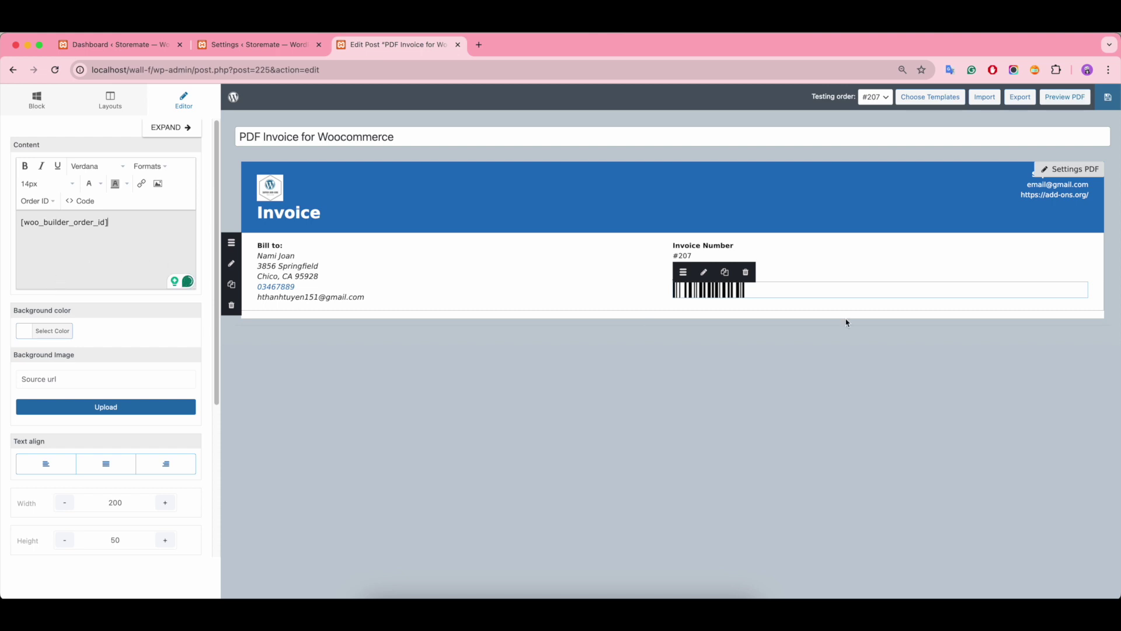
Step: Push the barcode down by raising its Padding Top to 5
left_click(595, 288)
left_click(718, 289)
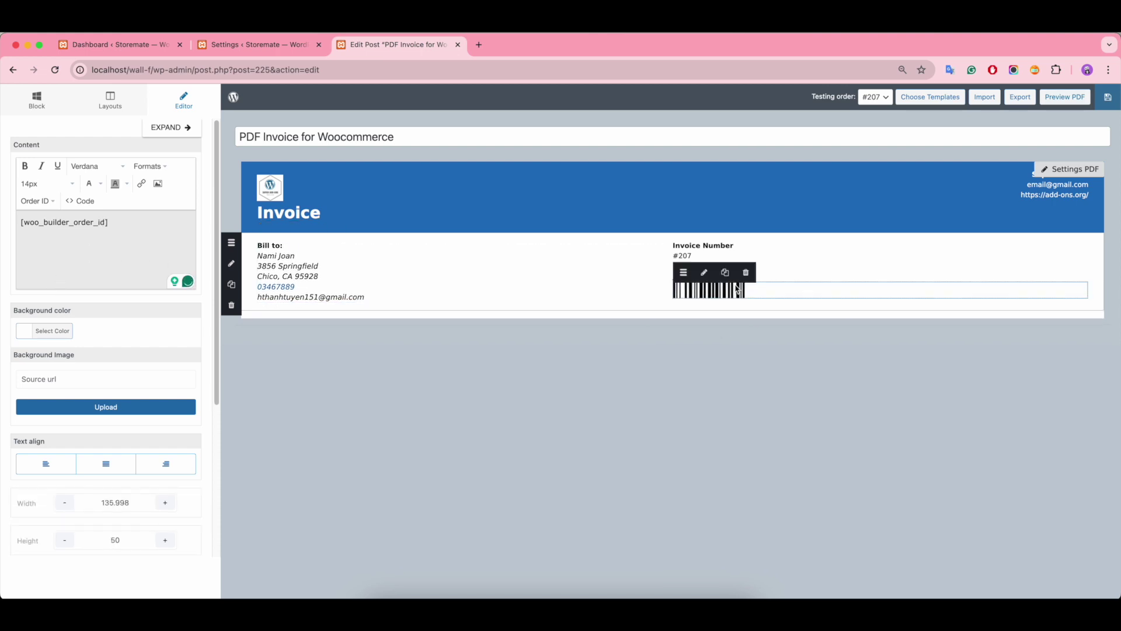
scroll(128, 472, "down", 5)
left_click(166, 399)
left_click(166, 398)
left_click(373, 289)
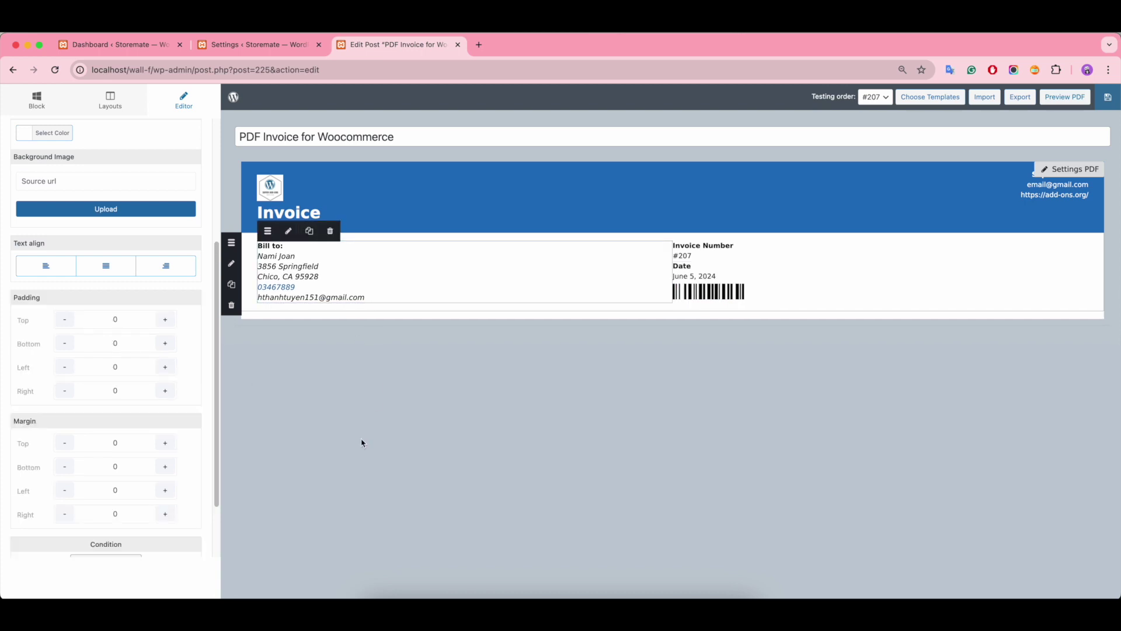
left_click(709, 291)
left_click(166, 396)
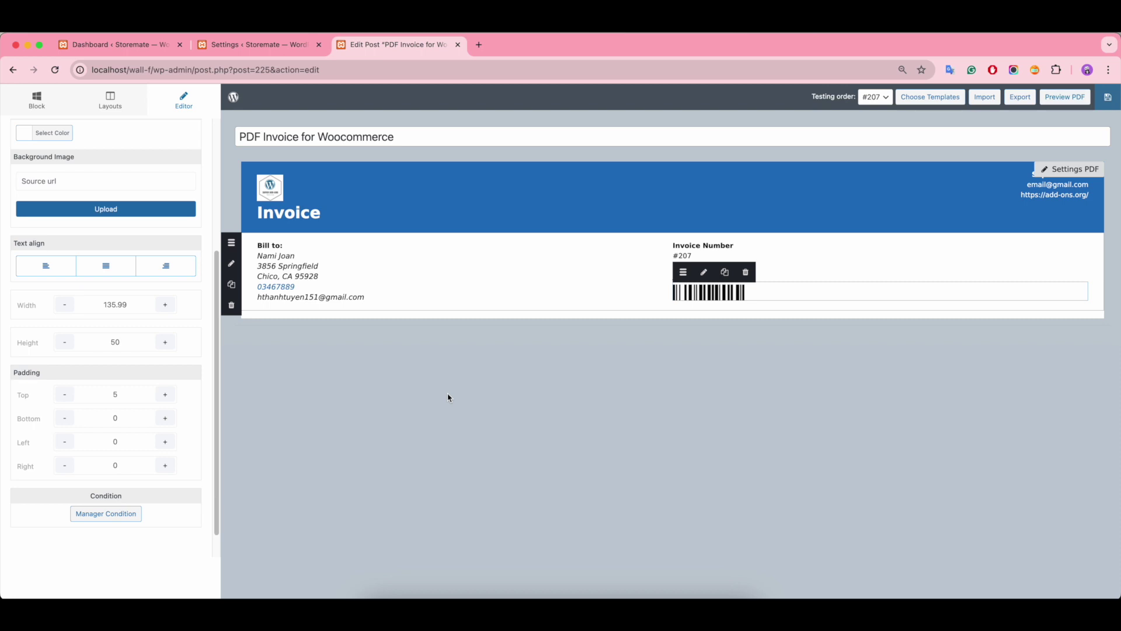
left_click(116, 113)
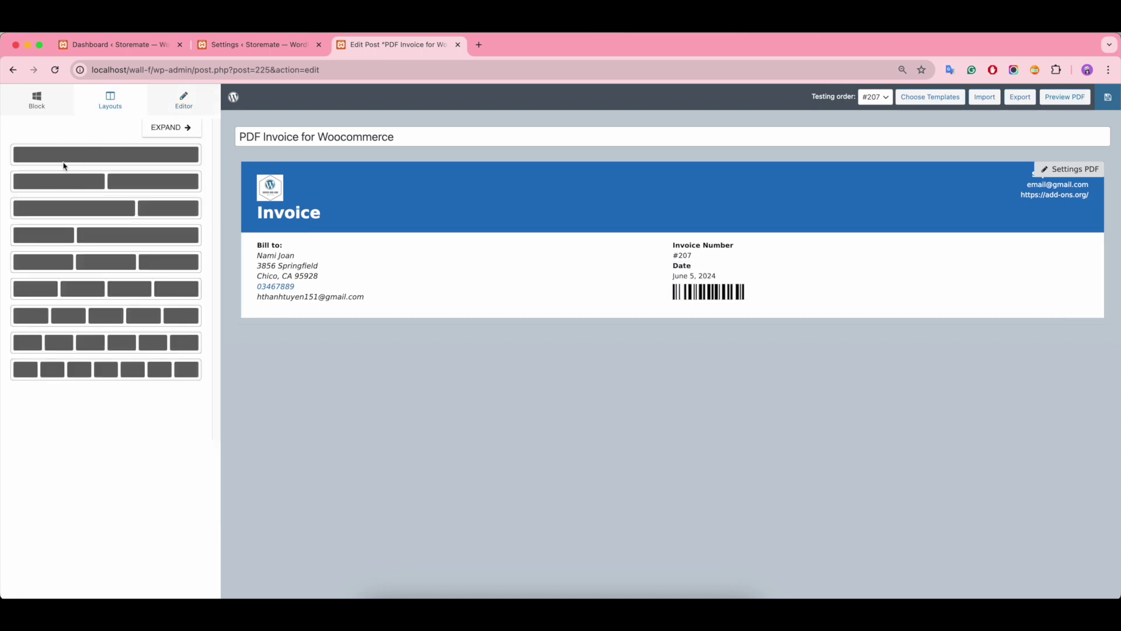
Step: Add full-width single-column rows below the billing section and below the divider
left_click_drag(45, 156, 281, 325)
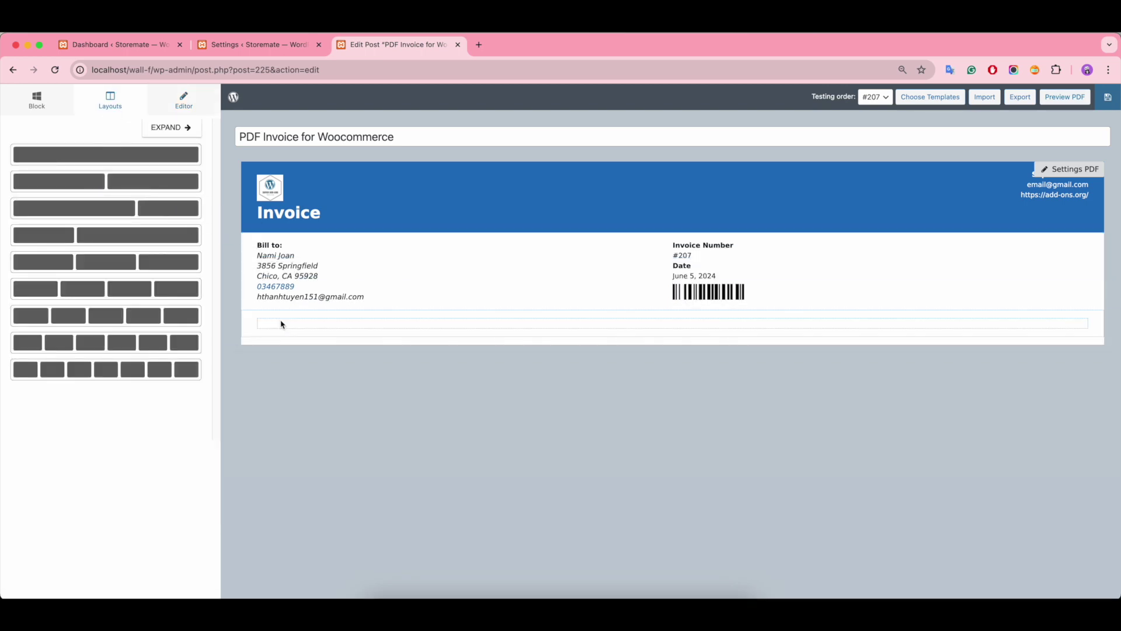
left_click(281, 325)
left_click(291, 323)
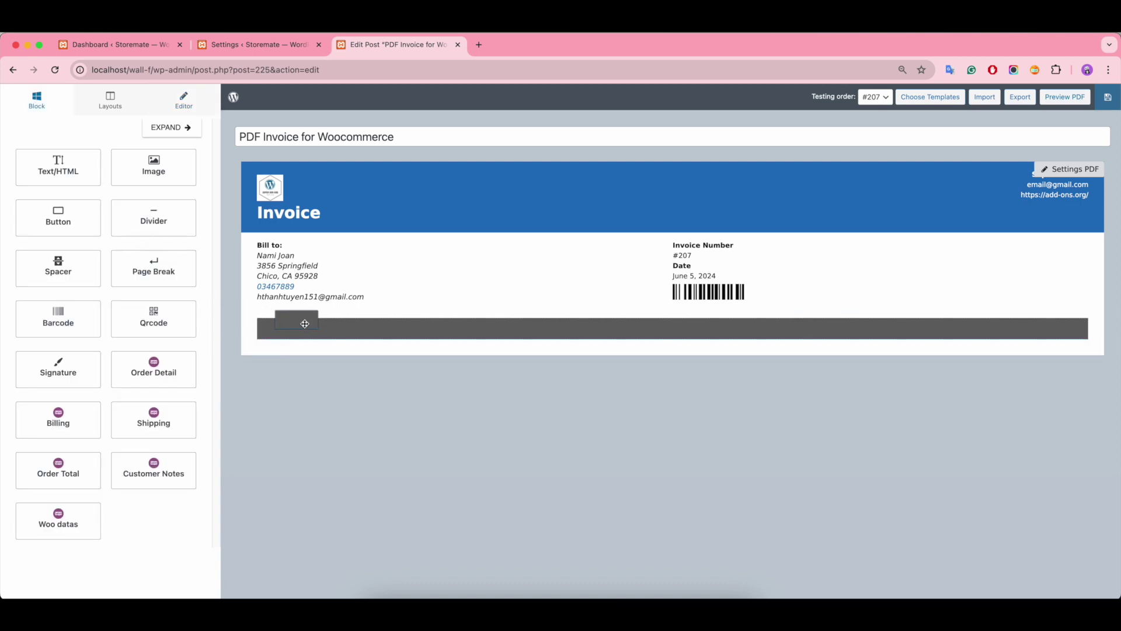
left_click(112, 108)
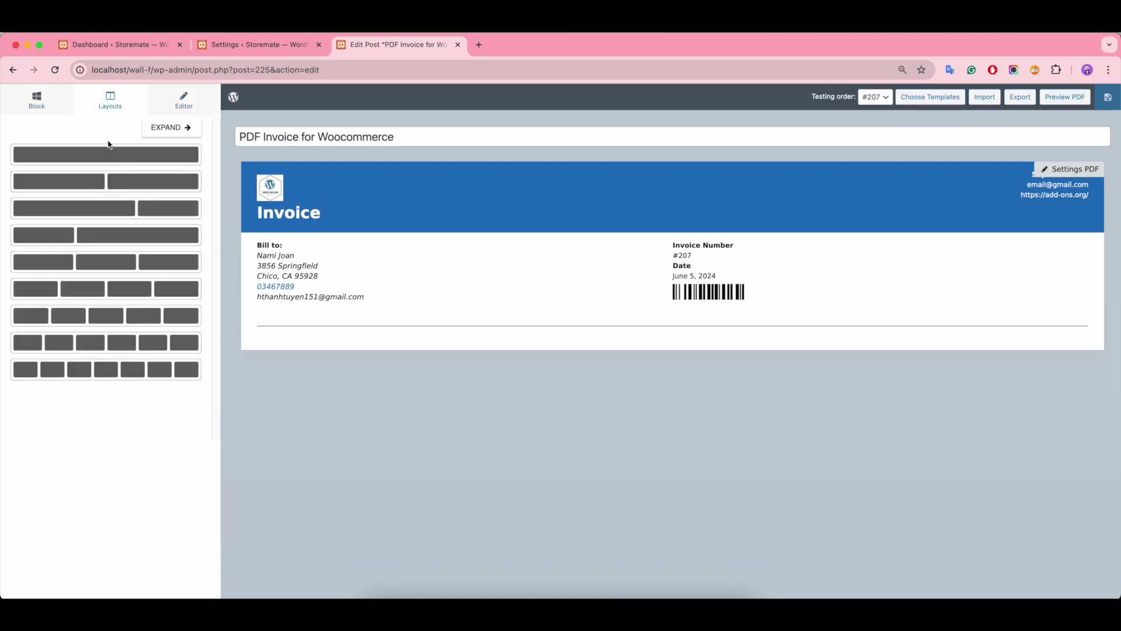
left_click_drag(47, 162, 283, 353)
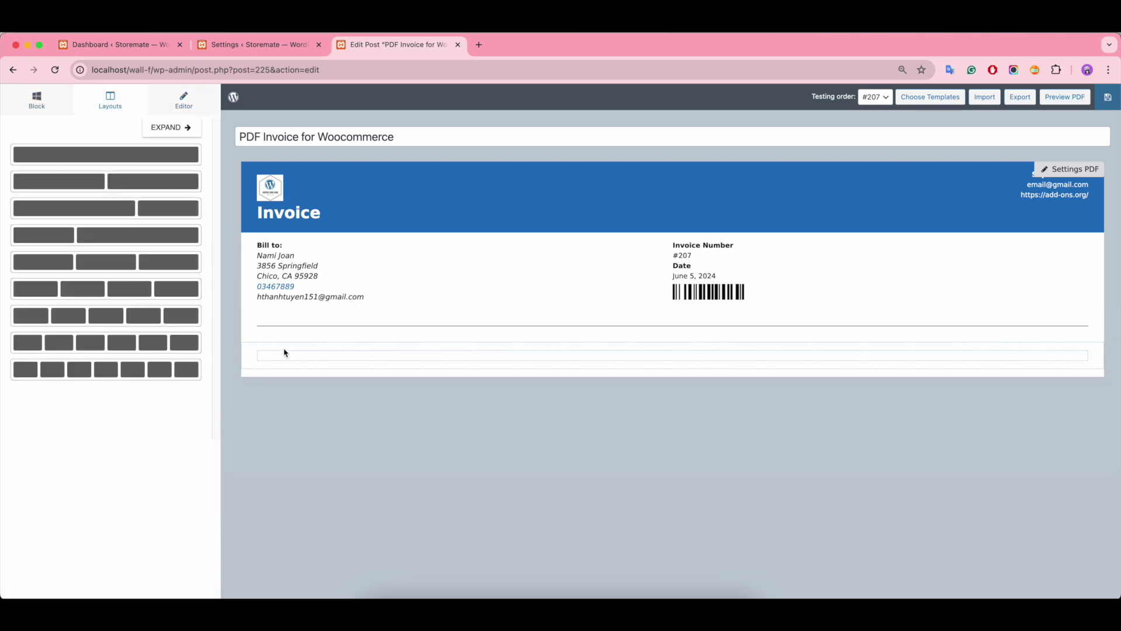
left_click(283, 350)
Step: Drop trial Order Detail, billing address, shipping address and order totals blocks into the row
left_click(35, 104)
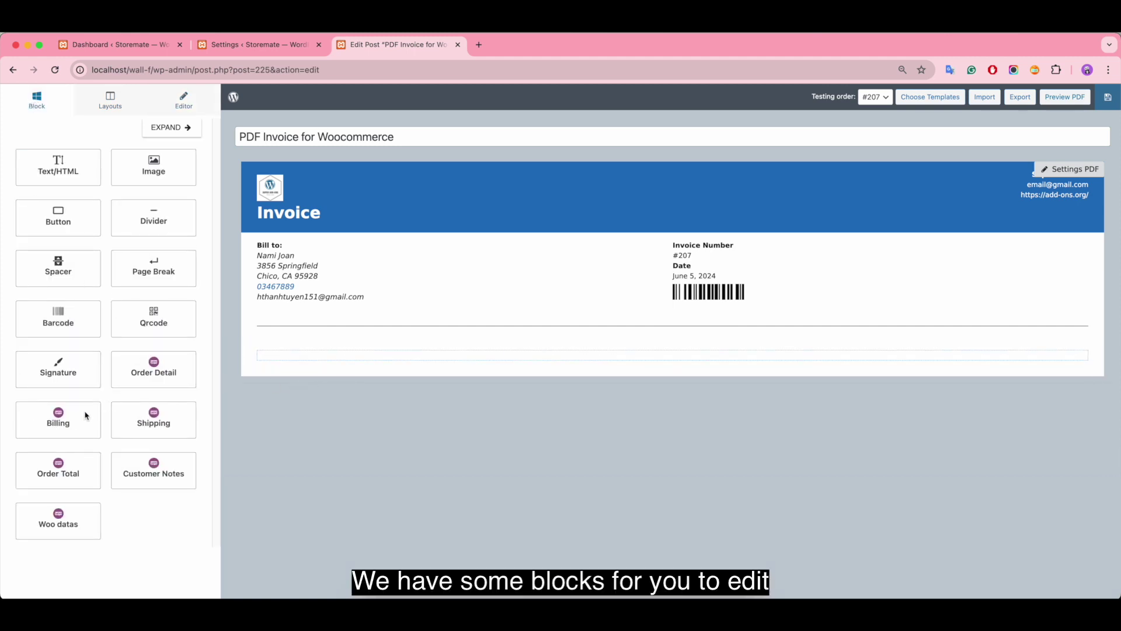
left_click_drag(147, 366, 315, 364)
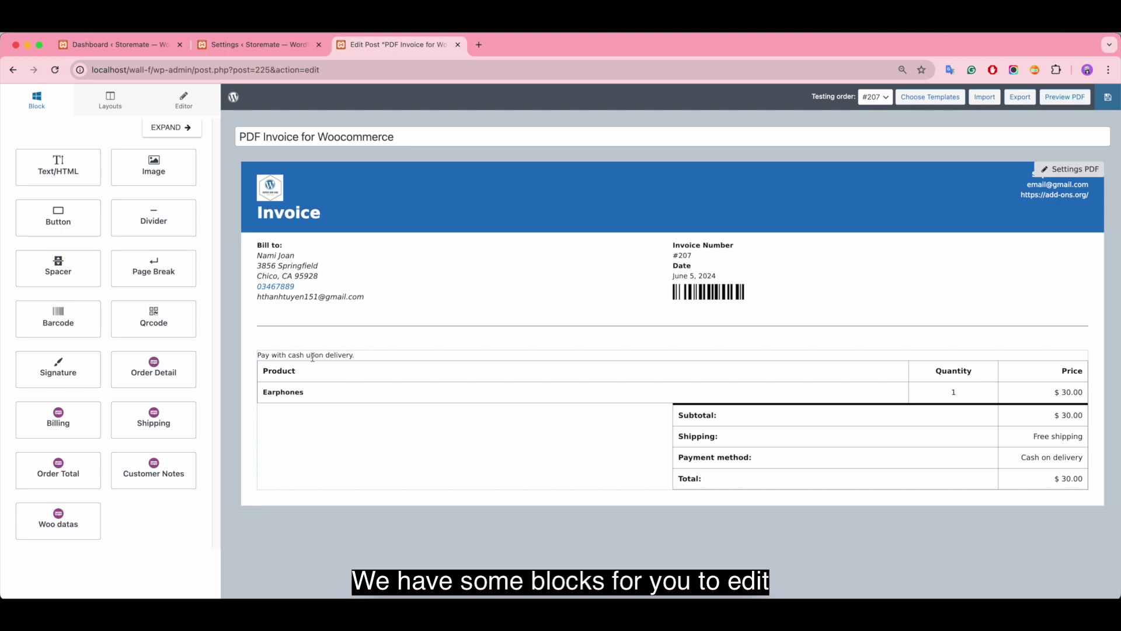
left_click(312, 357)
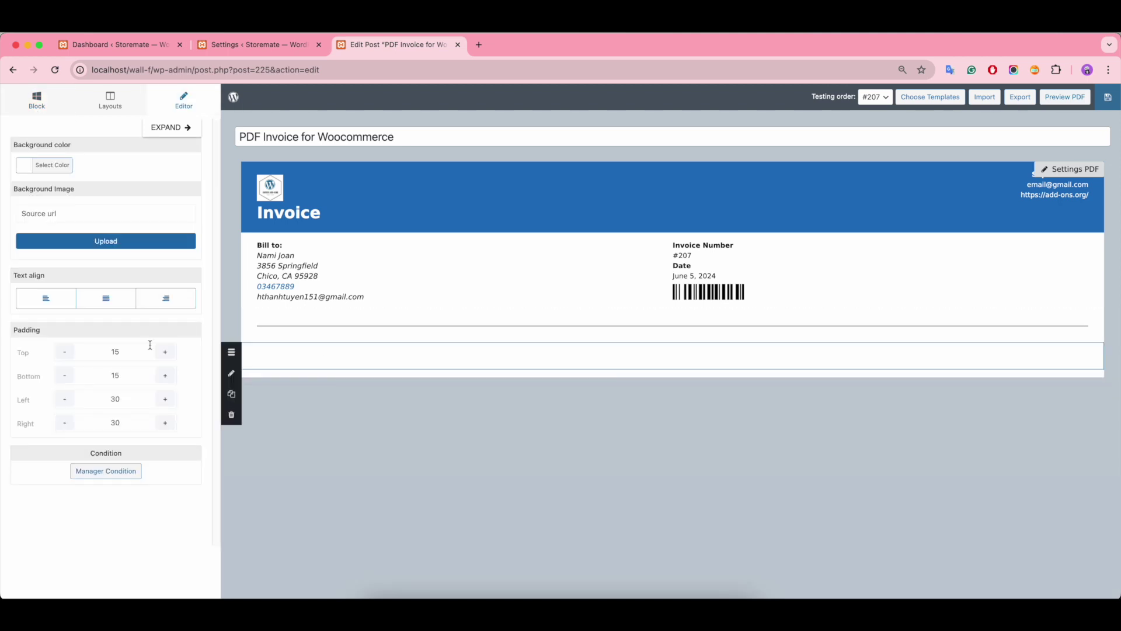
left_click(37, 100)
left_click_drag(83, 417, 321, 356)
left_click_drag(155, 416, 391, 364)
left_click_drag(58, 474, 348, 391)
Step: Delete the trial order totals, shipping address and billing address blocks
left_click(344, 388)
left_click(330, 370)
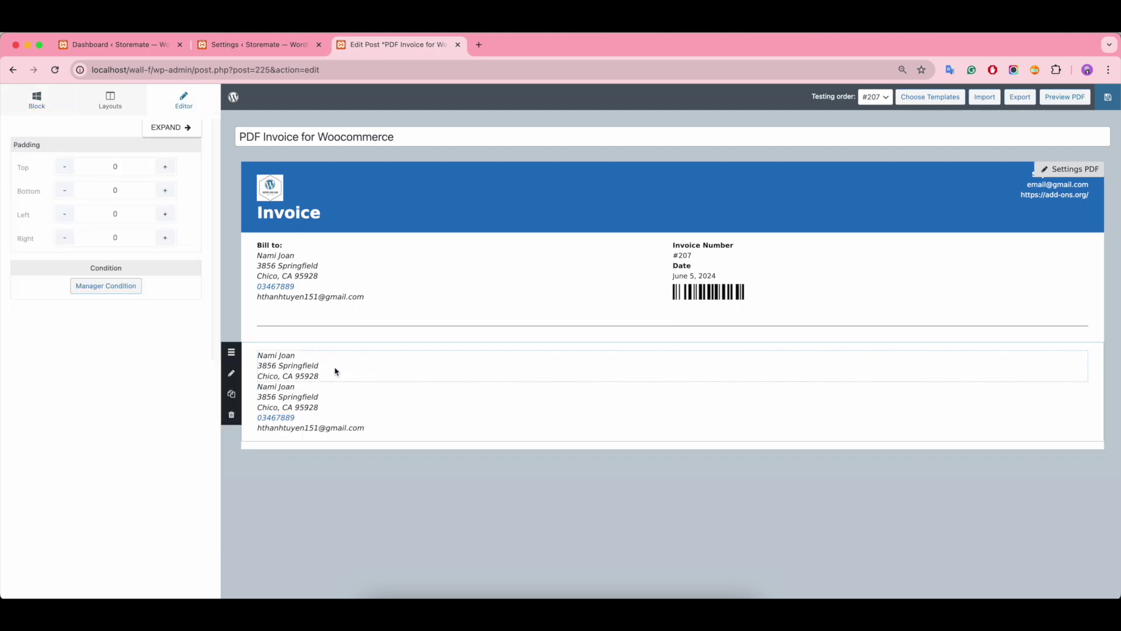
left_click(336, 371)
left_click(333, 338)
left_click(332, 355)
left_click(333, 338)
Step: Remove a trial customer notes row and place the Order Detail table below the divider
left_click_drag(156, 461, 342, 360)
left_click(342, 359)
left_click(331, 341)
left_click(42, 110)
left_click_drag(151, 374, 322, 351)
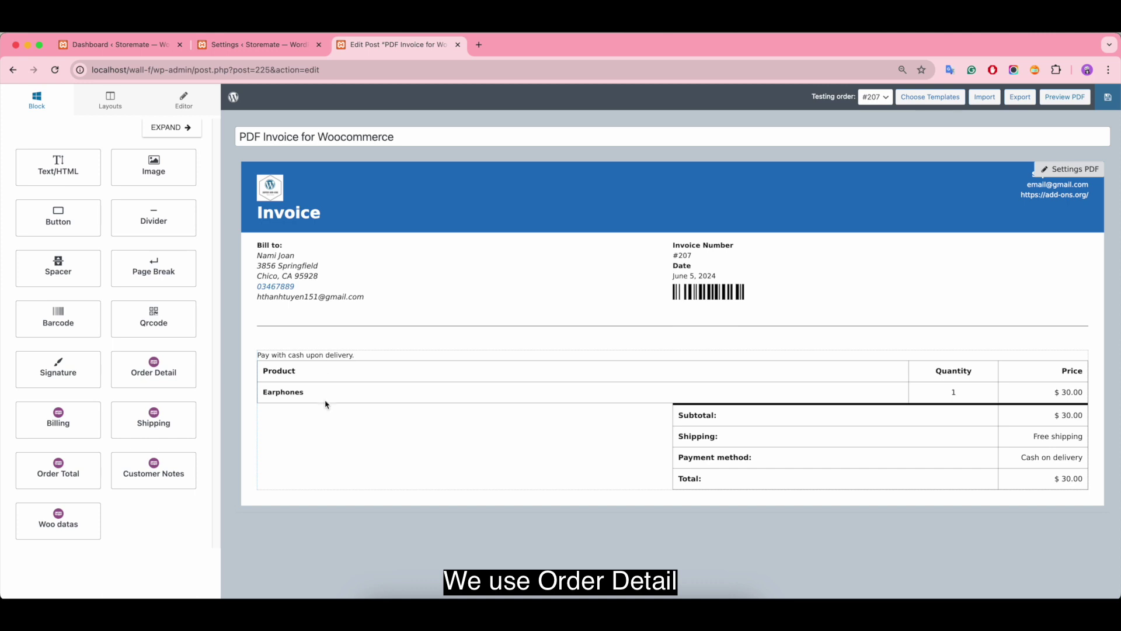
Step: Preview Templates 1, 2 and 3 for the order table, then keep Default
left_click(476, 388)
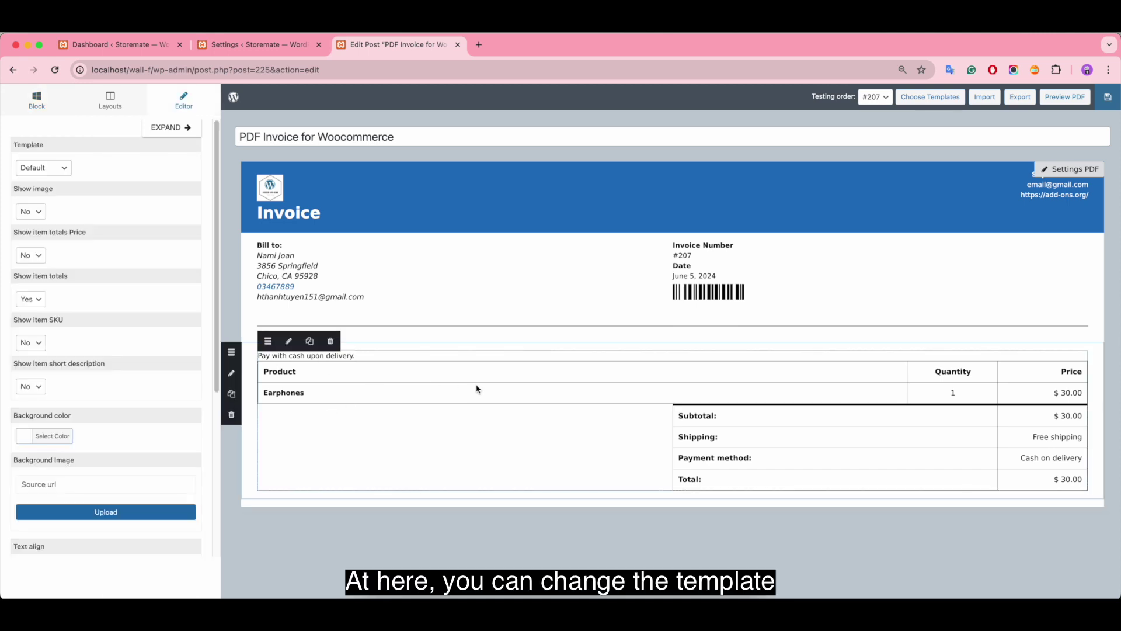
left_click(38, 167)
left_click(45, 182)
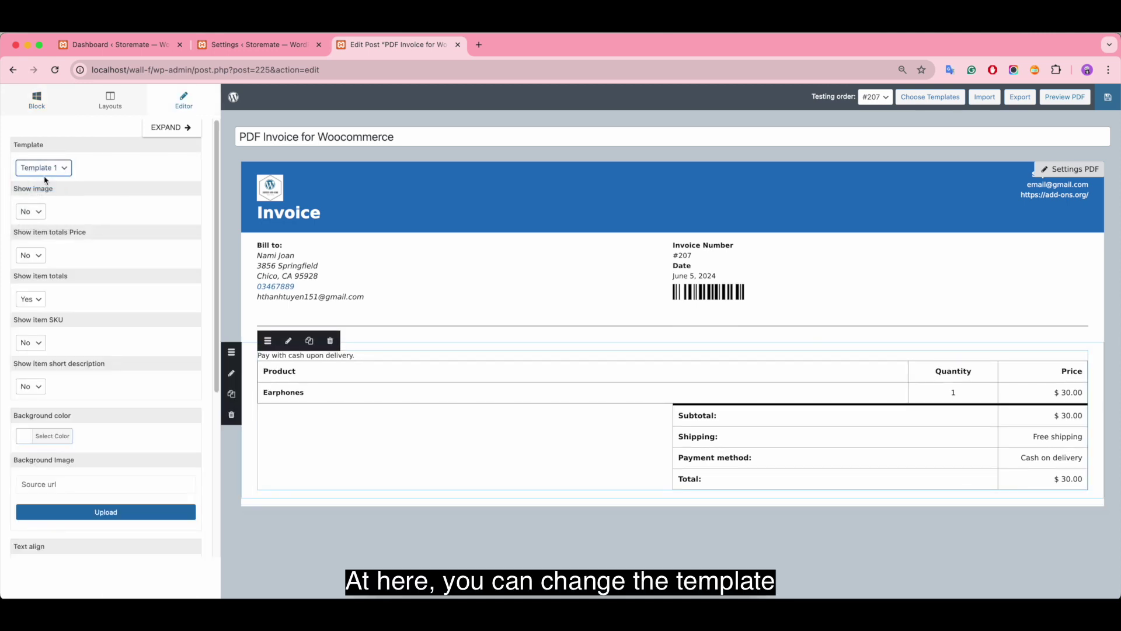
left_click(53, 168)
left_click(44, 180)
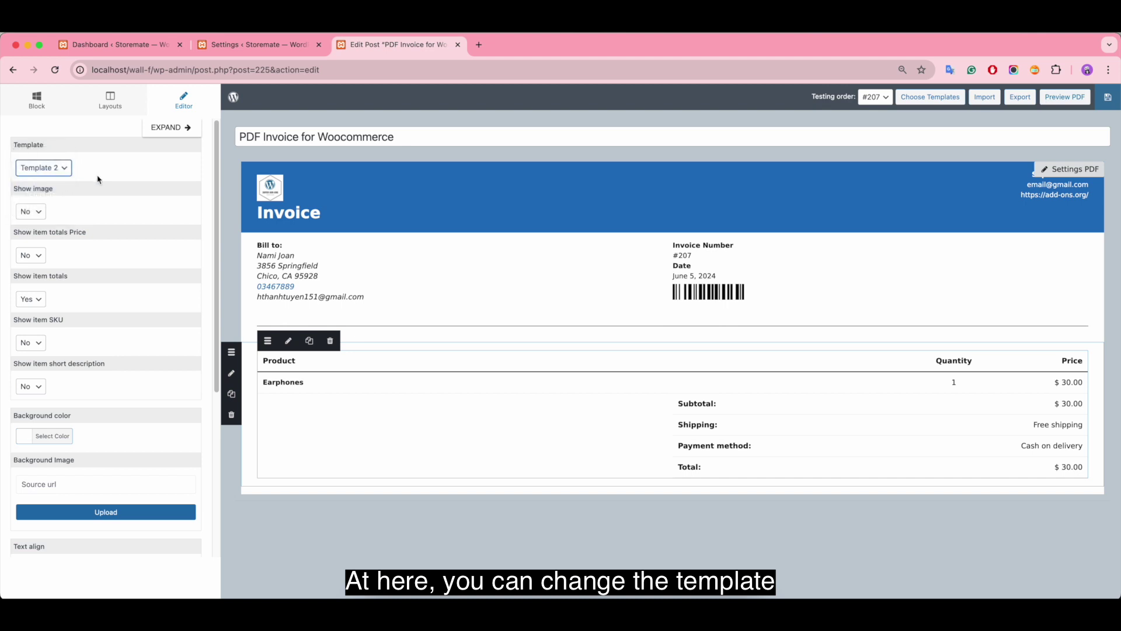
left_click(49, 167)
left_click(56, 182)
left_click(50, 168)
left_click(43, 129)
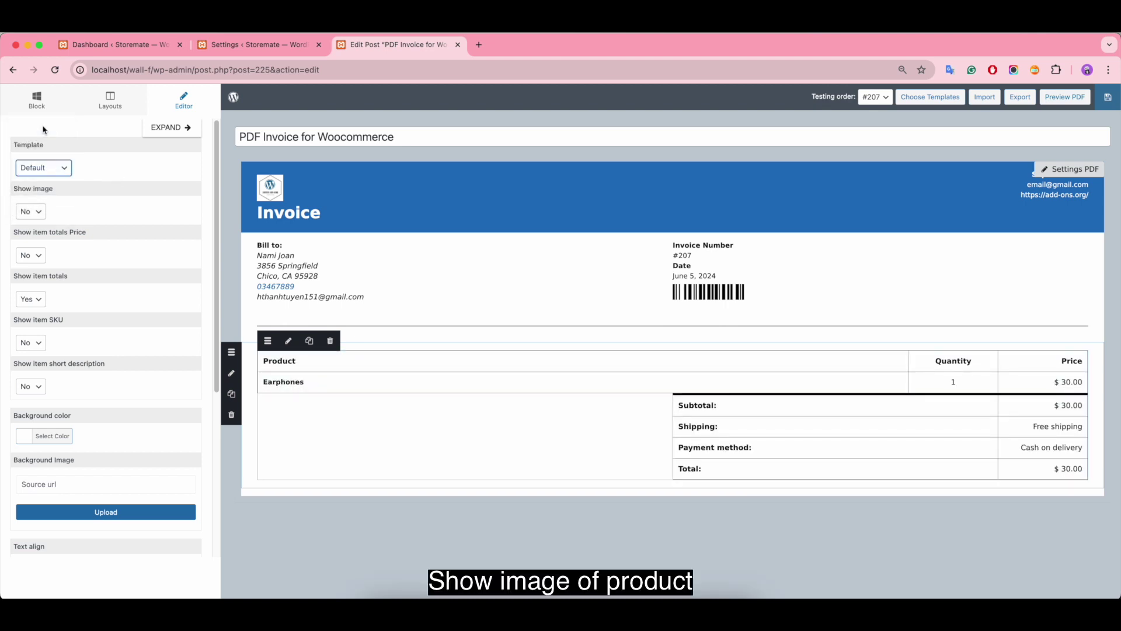
Step: Set Show image and Show item totals Price to Yes
left_click(32, 211)
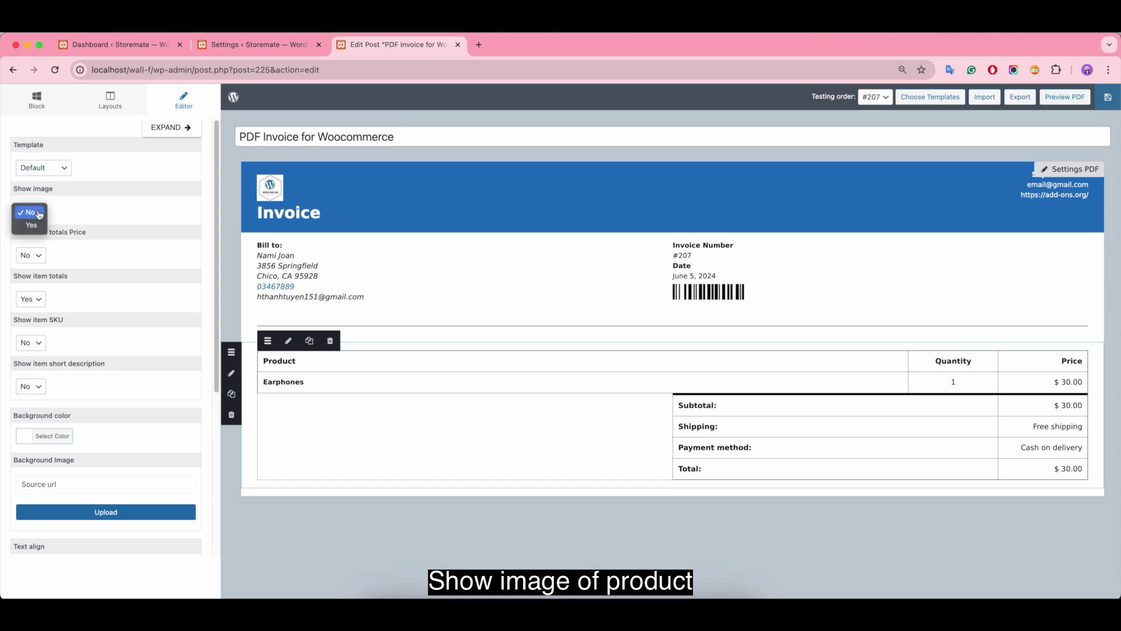
left_click(33, 231)
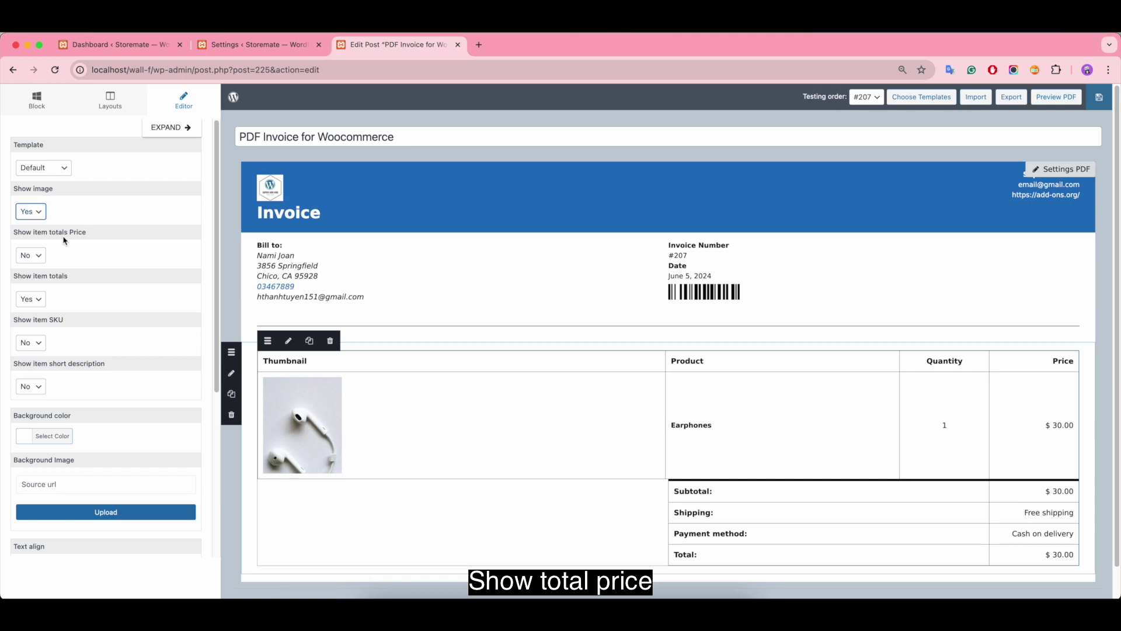
left_click(30, 255)
left_click(28, 270)
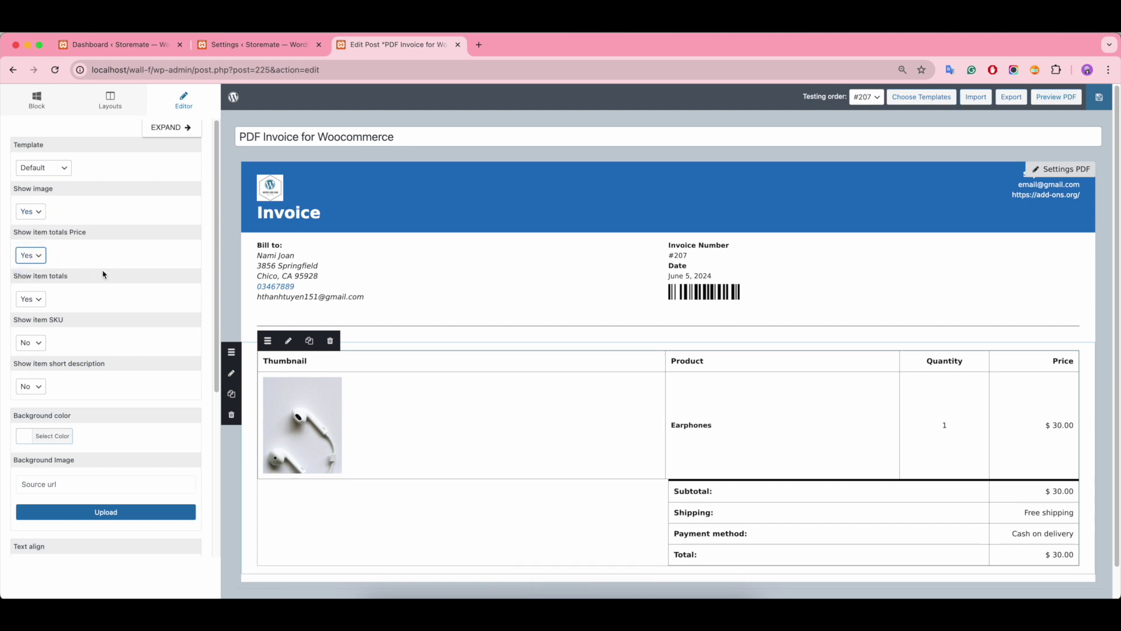
Step: Briefly enable the SKU and product description columns, then switch both back off
left_click(32, 345)
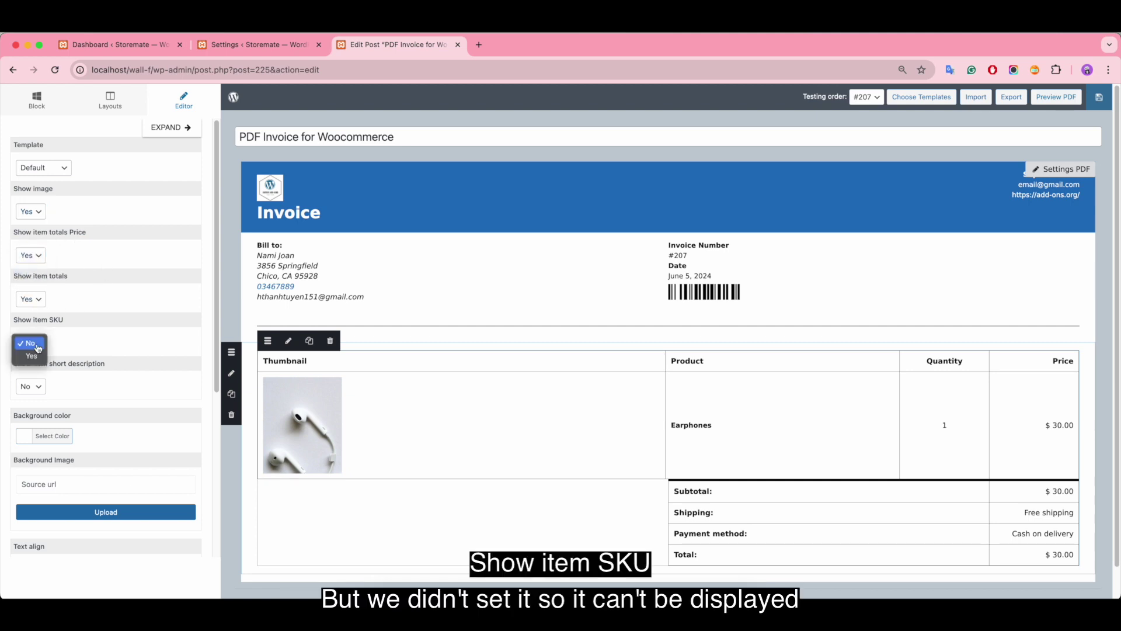
left_click(36, 356)
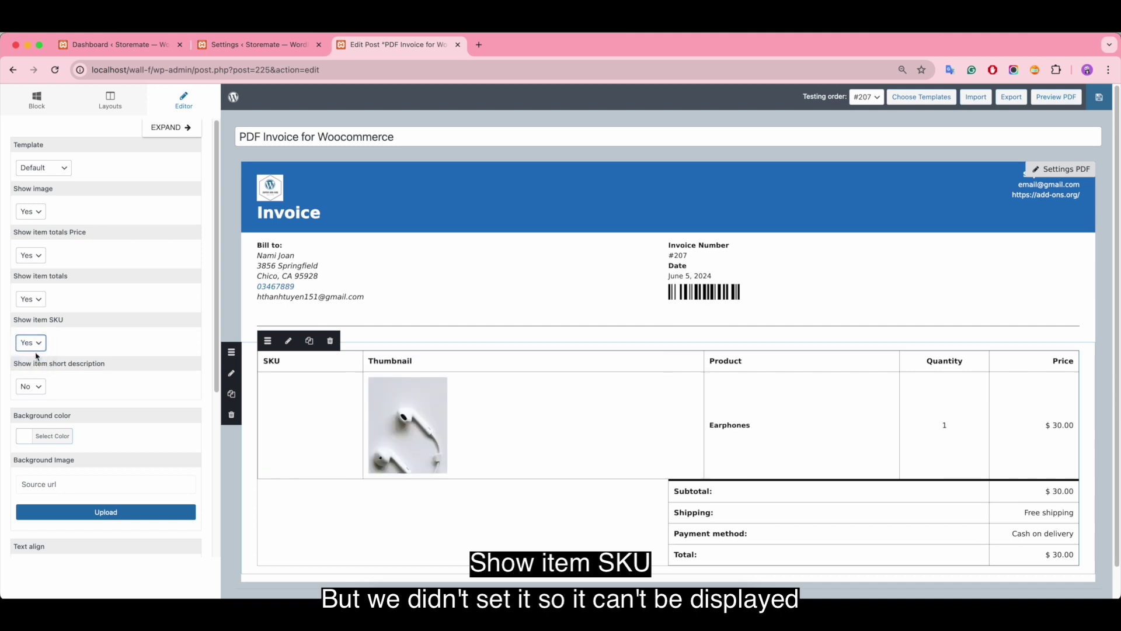
left_click(37, 347)
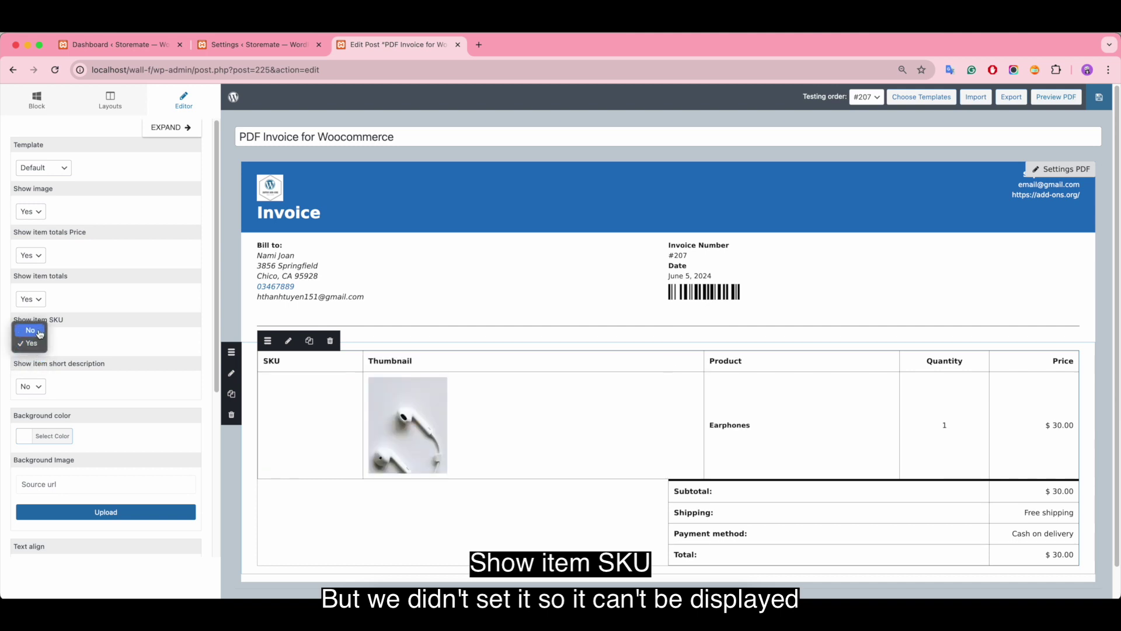
left_click(39, 334)
scroll(111, 336, "down", 1)
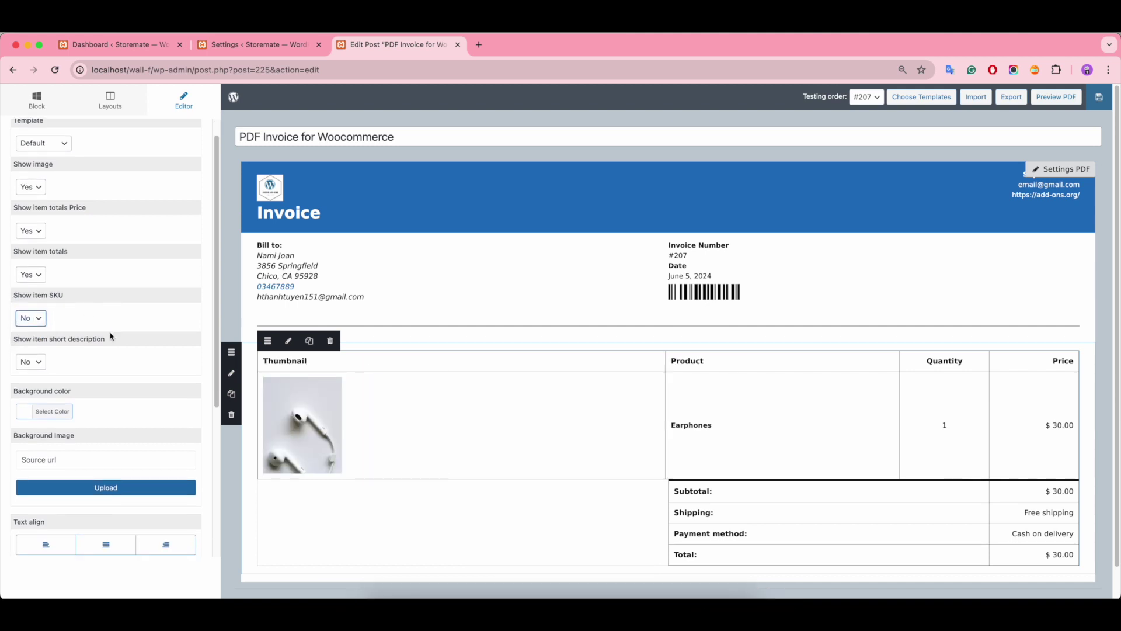
scroll(111, 336, "down", 1)
left_click(30, 332)
left_click(31, 347)
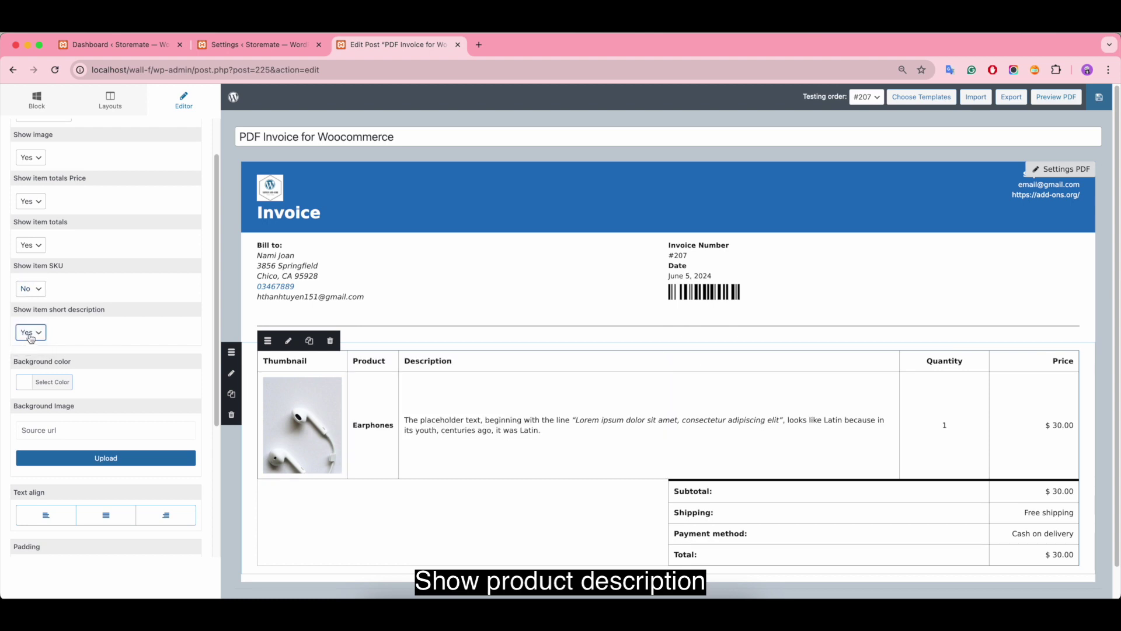
left_click(35, 334)
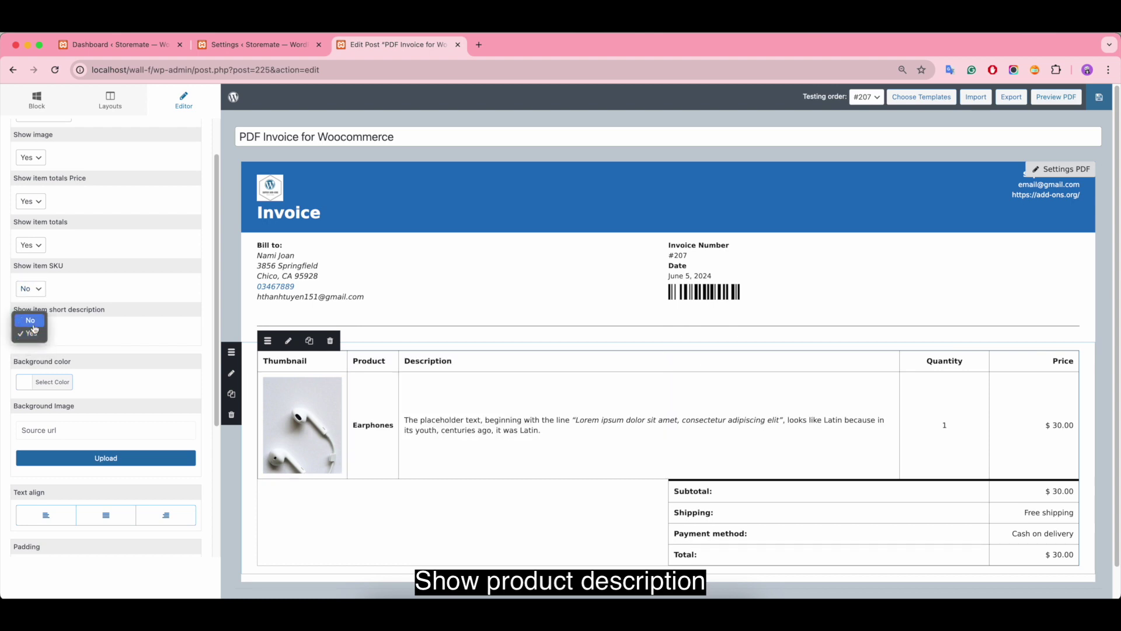
left_click(33, 322)
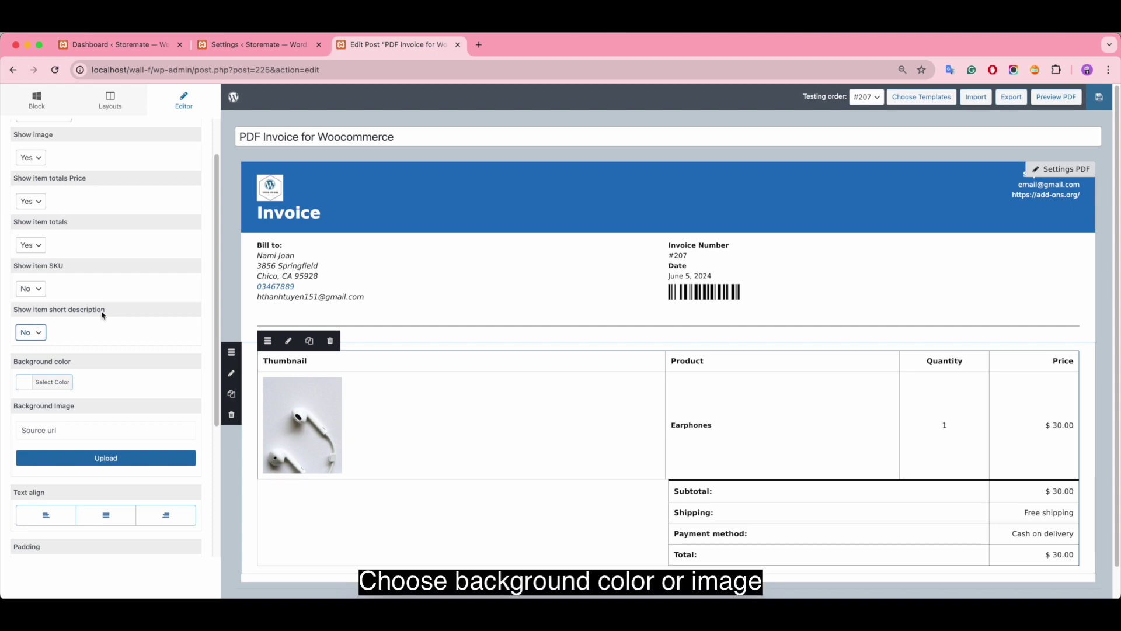
Step: Set the order table background to white (#ffffff) instead of blue
scroll(107, 321, "down", 4)
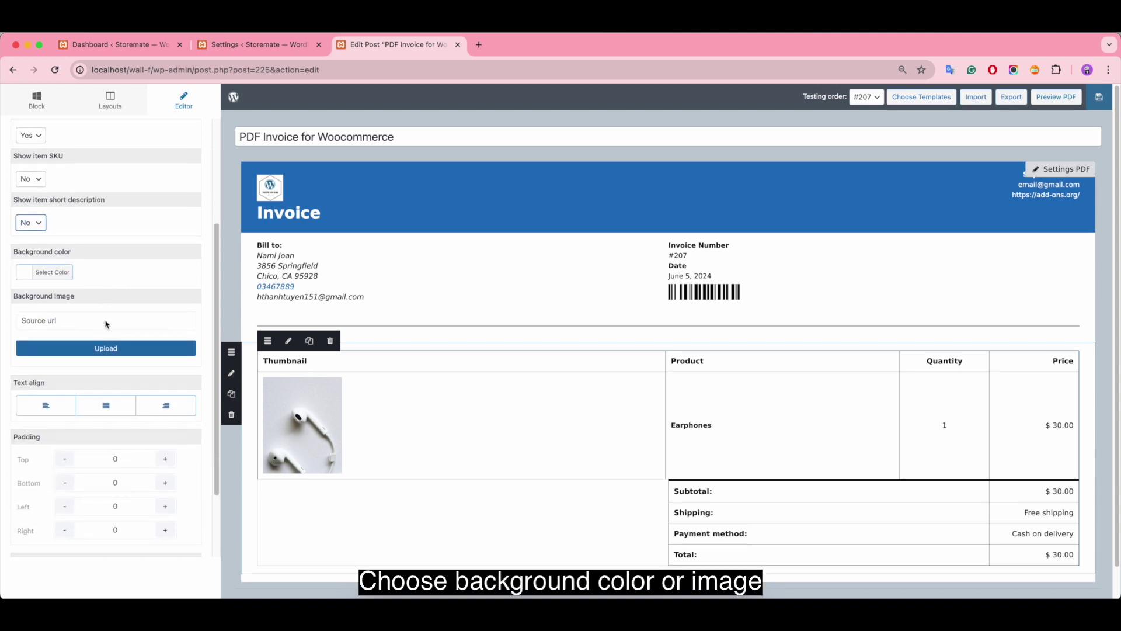
left_click(24, 268)
left_click(137, 324)
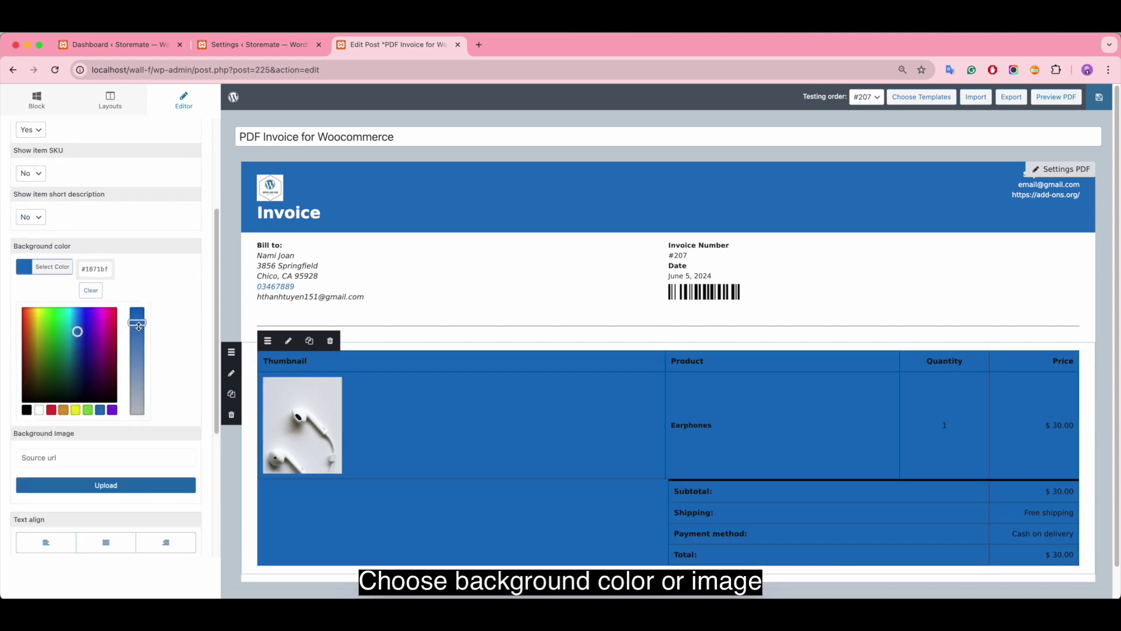
left_click(90, 290)
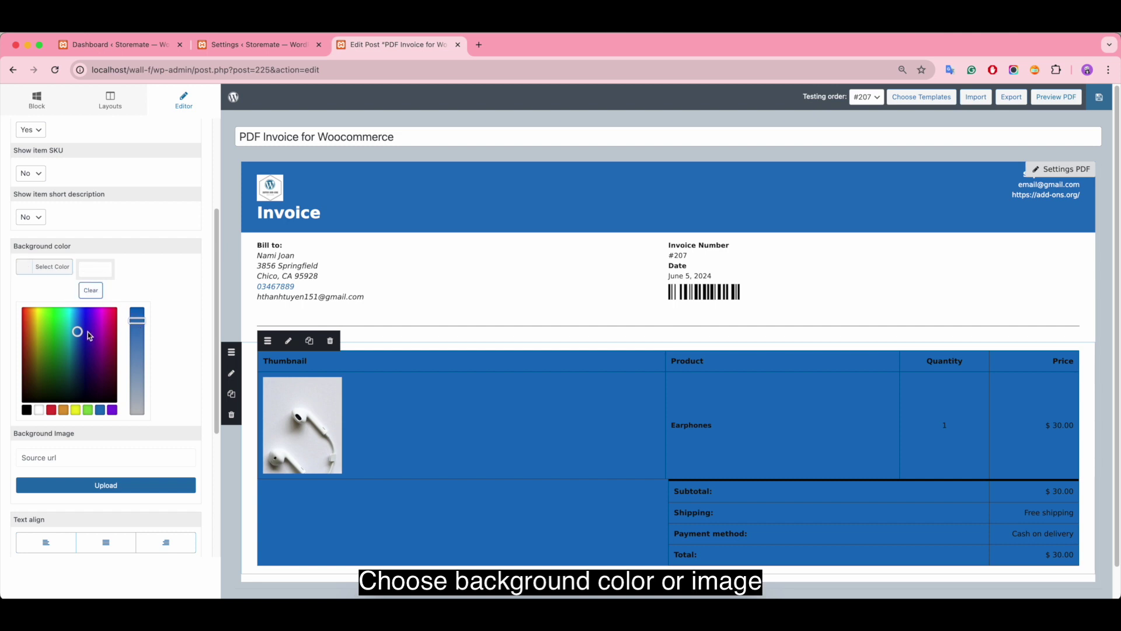
left_click(40, 409)
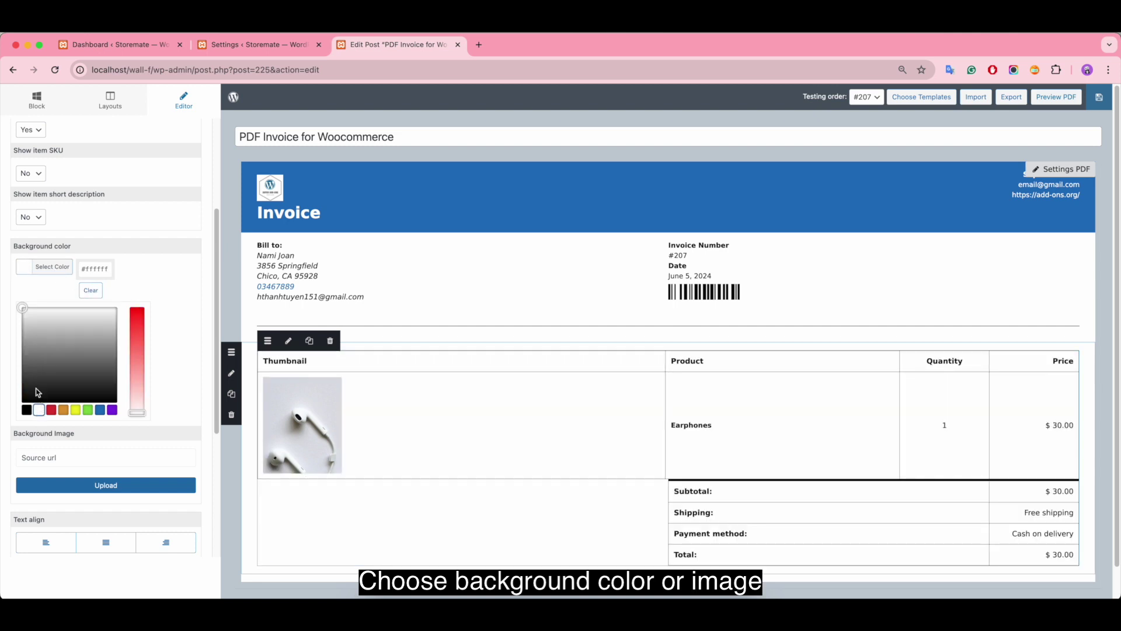
left_click(171, 348)
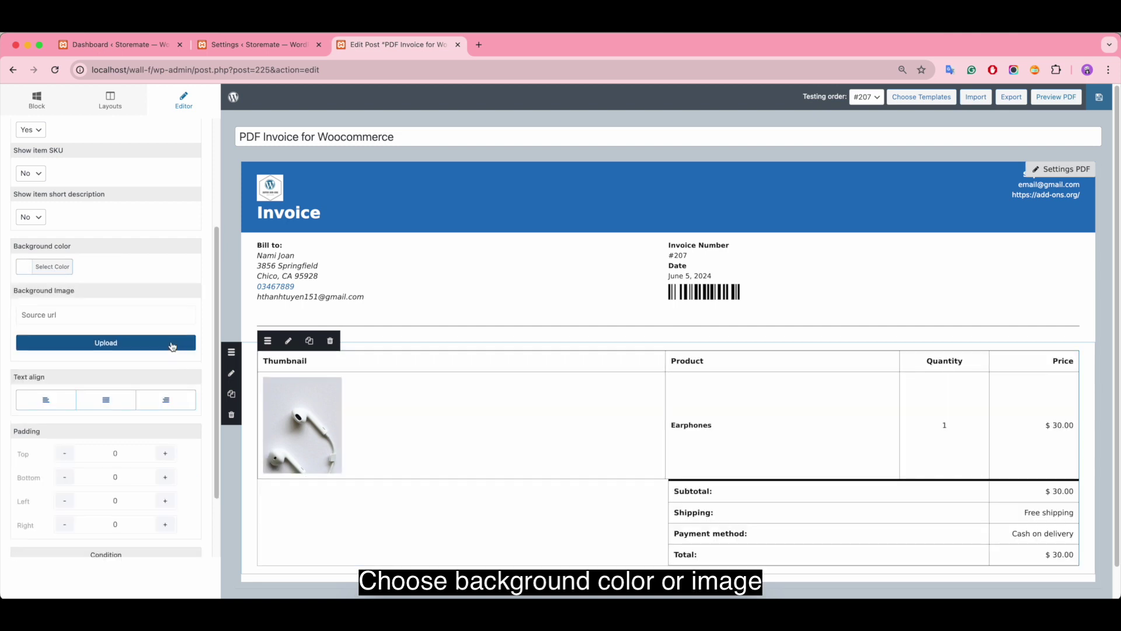
left_click(61, 315)
scroll(114, 327, "down", 3)
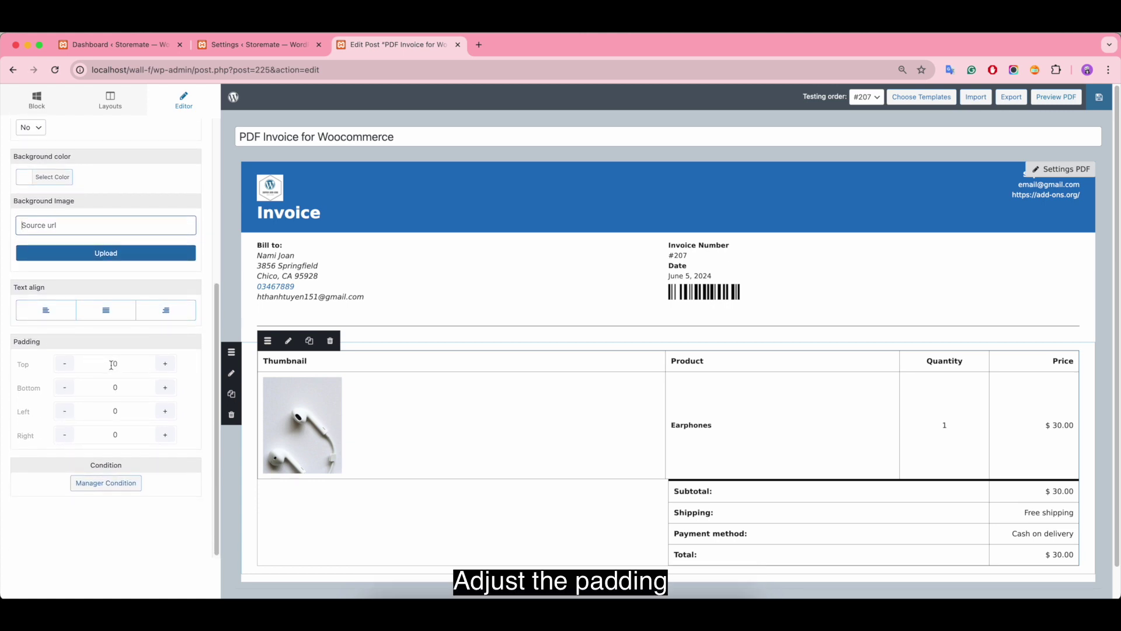
scroll(114, 359, "up", 8)
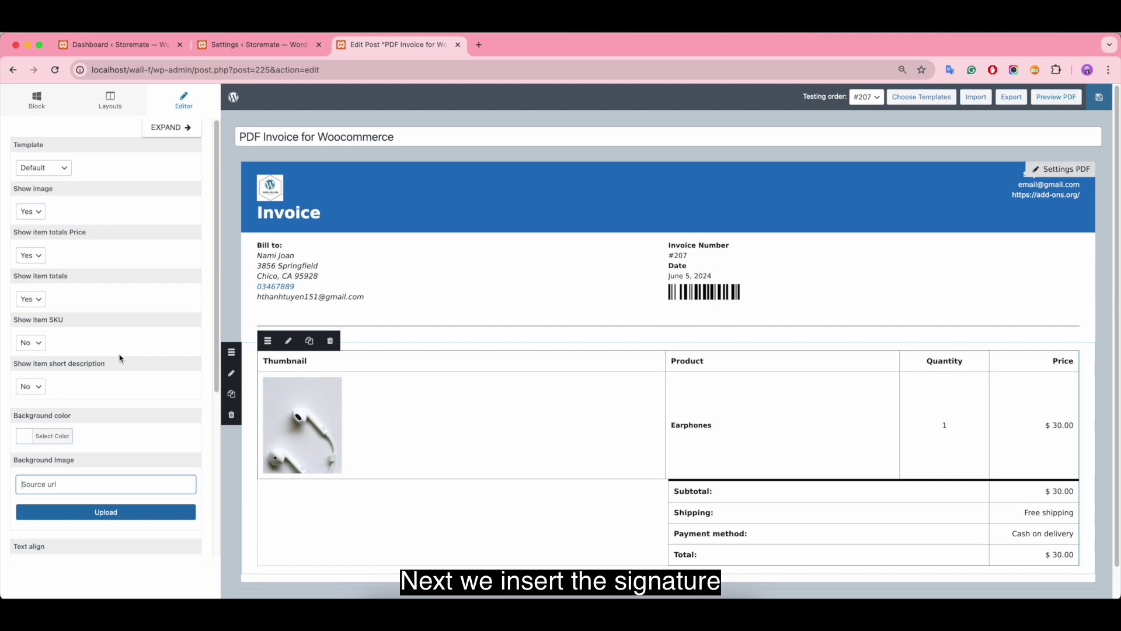
scroll(385, 374, "down", 1)
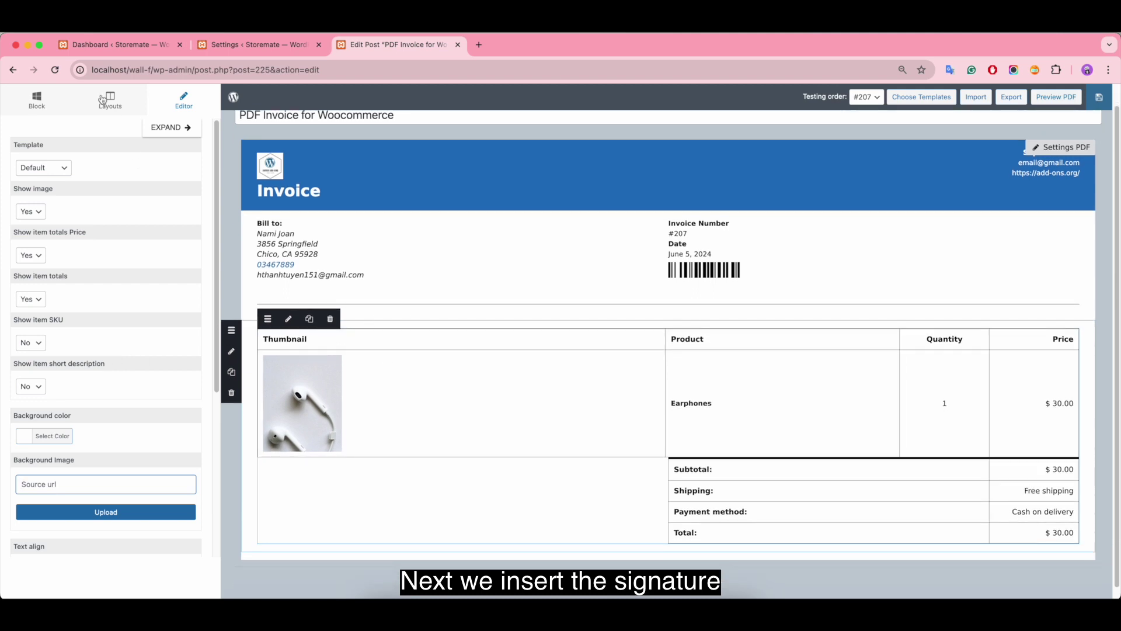
Step: Add a two-column row below the totals with a Text/HTML block in its right column
left_click(110, 101)
left_click_drag(37, 181, 267, 561)
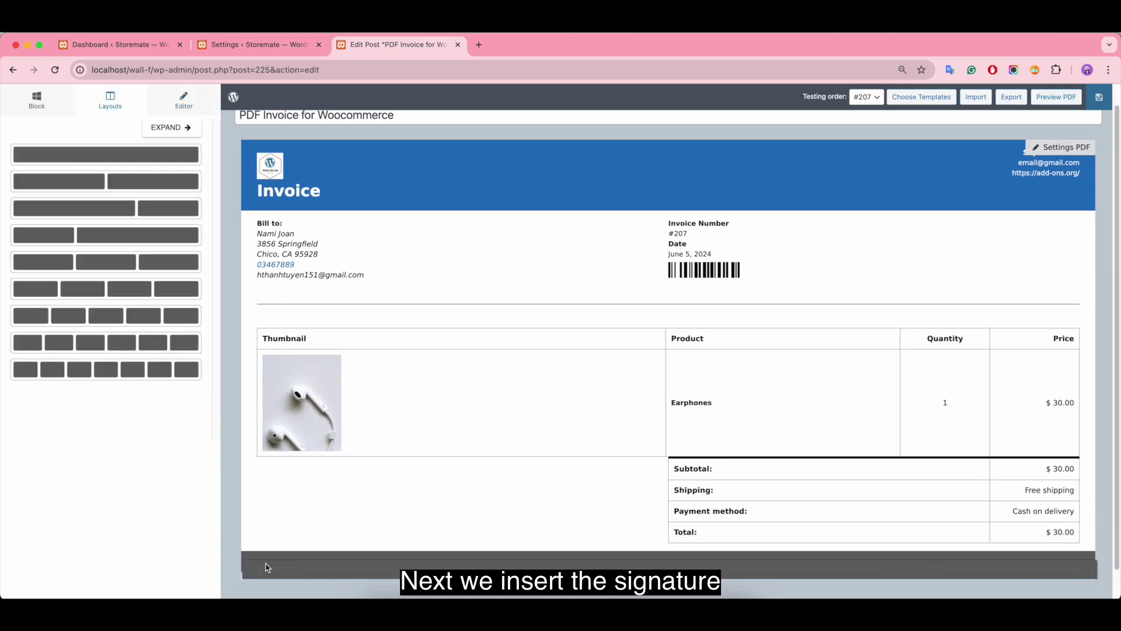
scroll(266, 561, "down", 1)
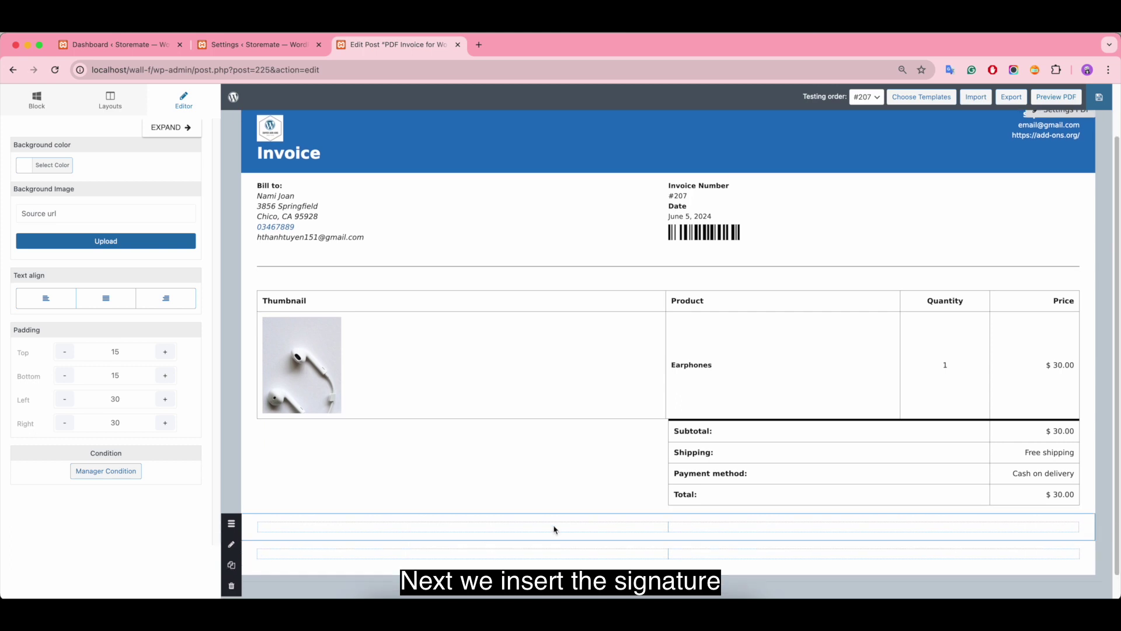
left_click(37, 100)
left_click_drag(75, 170, 870, 529)
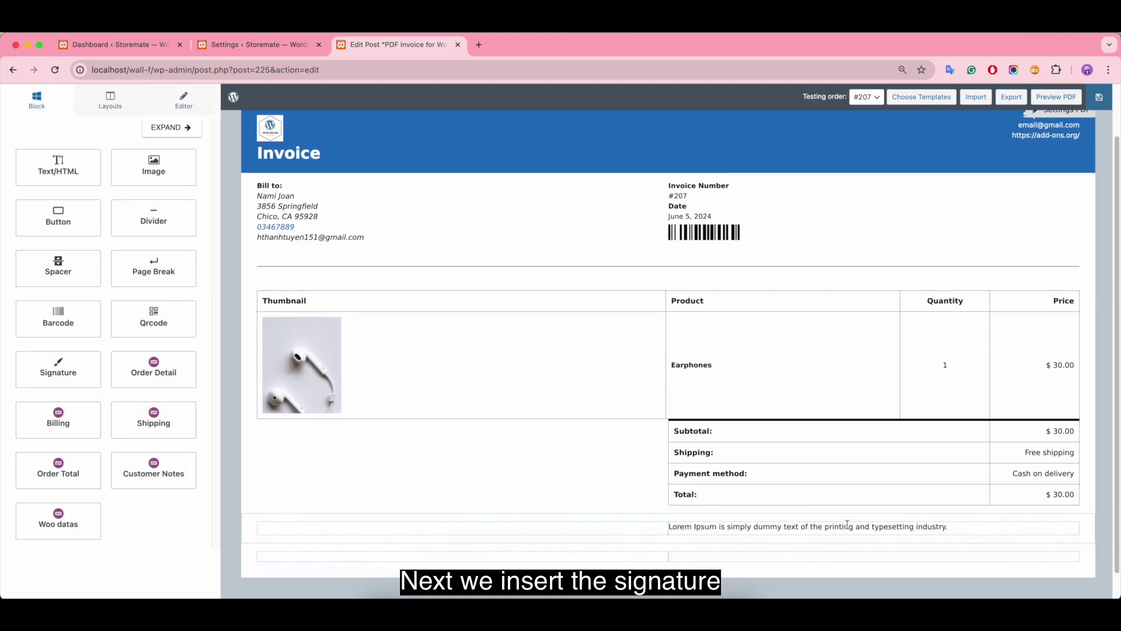
Step: Replace the placeholder with a bold, centred 'Signature' label and drop an image block beneath it
left_click_drag(155, 233, 28, 223)
key("BackSpace")
type("Signature")
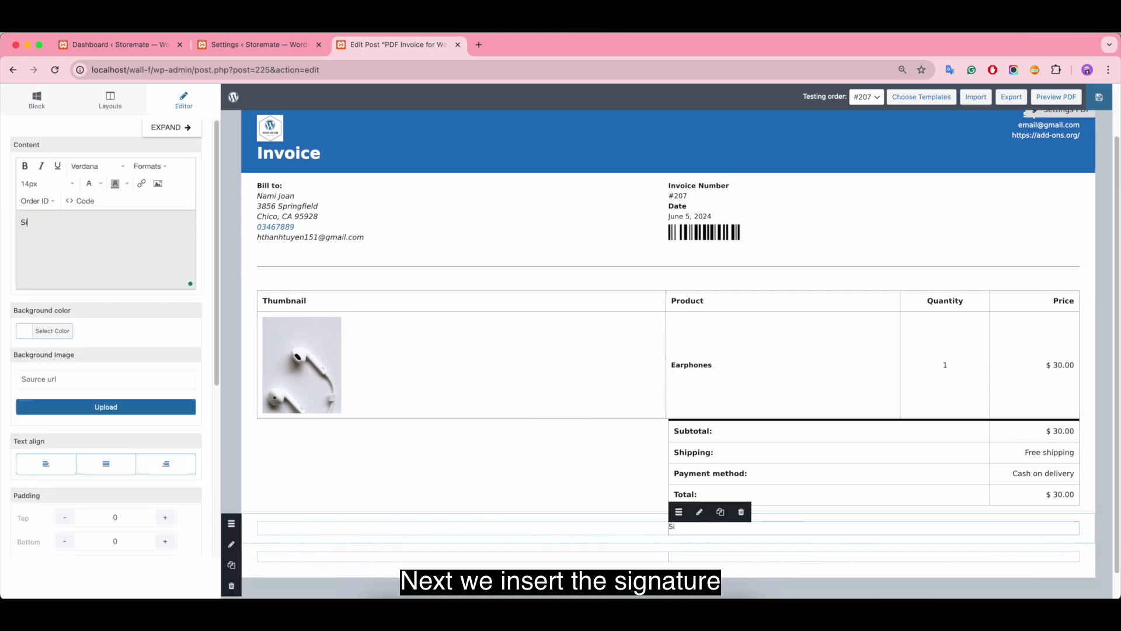
left_click_drag(62, 222, 20, 223)
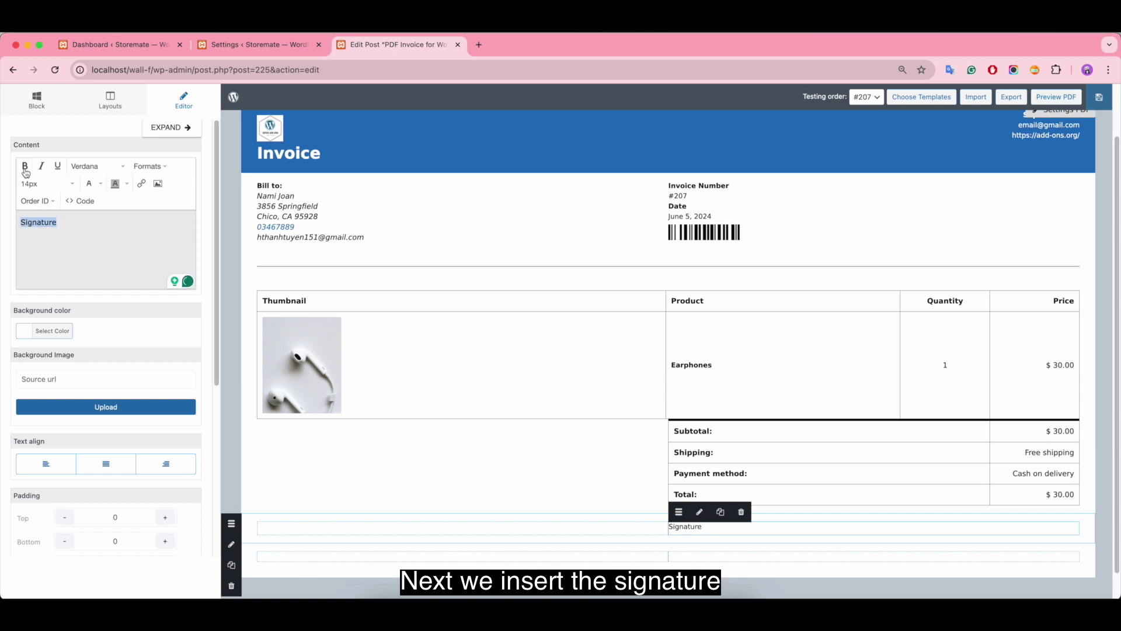
left_click(25, 166)
left_click(106, 463)
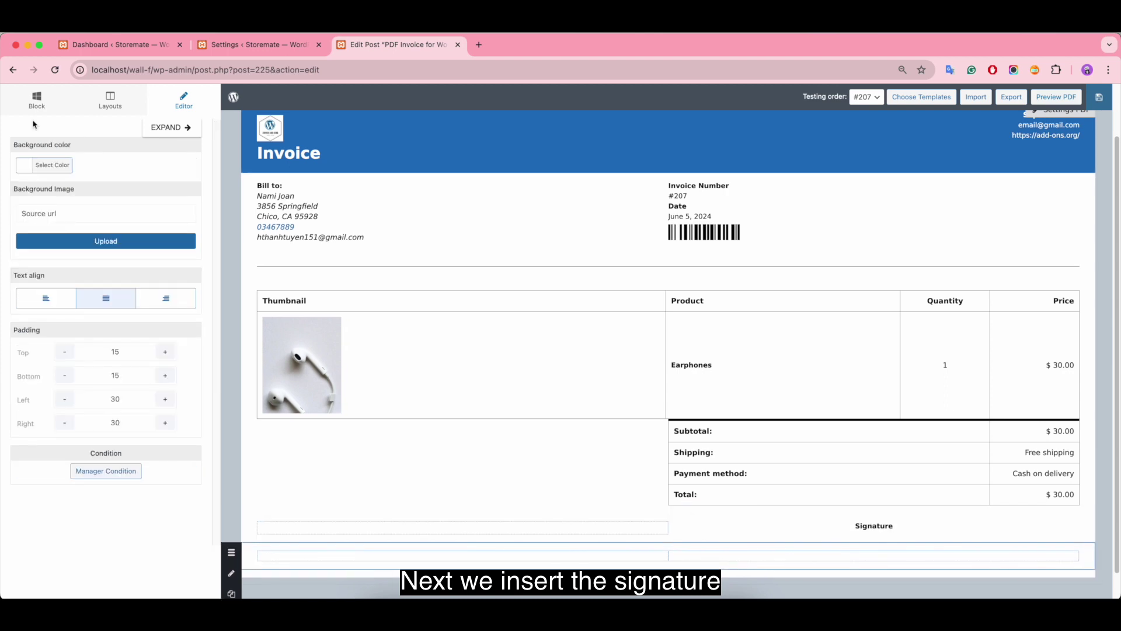
left_click(36, 100)
mouse_move(58, 369)
left_mouse_down()
mouse_move(300, 241)
mouse_move(829, 532)
mouse_move(894, 540)
mouse_move(899, 528)
mouse_move(885, 532)
left_mouse_up()
Step: Centre the signature image in its cell and set its height to 3
left_click(829, 535)
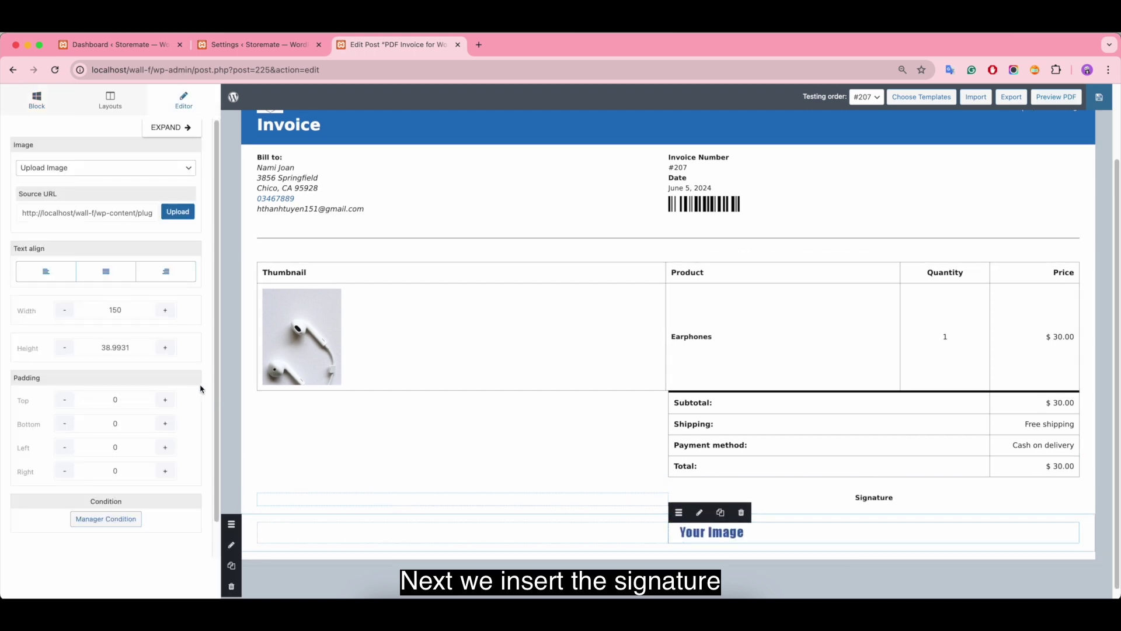
left_click(105, 278)
left_click(143, 346)
key("BackSpace")
key("BackSpace")
key("BackSpace")
key("BackSpace")
key("BackSpace")
key("BackSpace")
key("BackSpace")
type("3")
left_click(147, 309)
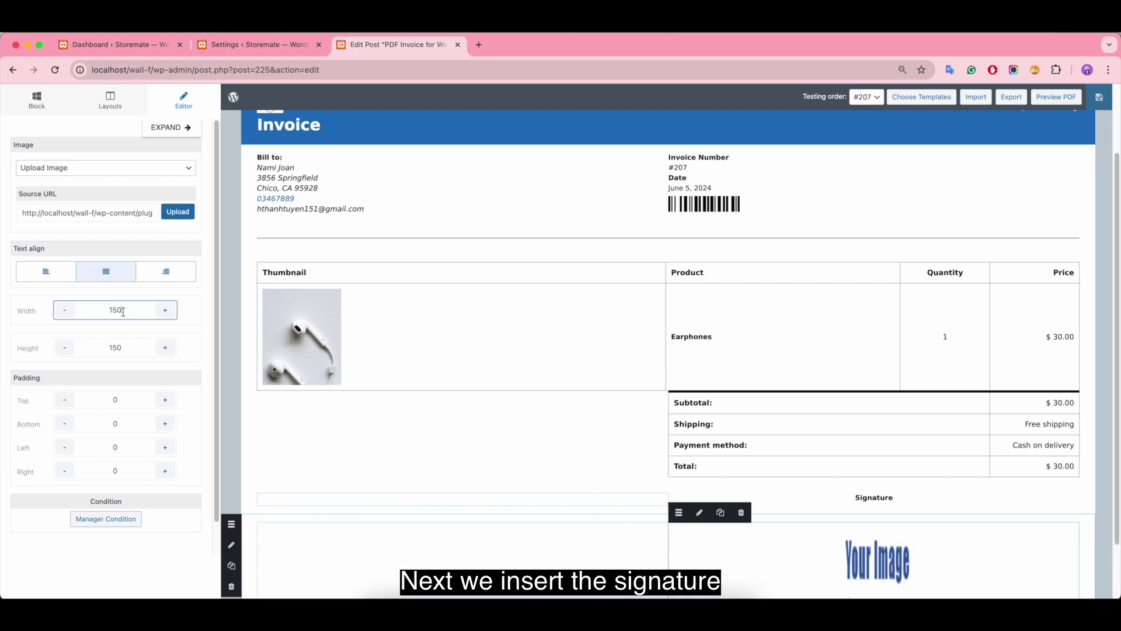
scroll(687, 442, "down", 2)
left_click(423, 348)
scroll(423, 347, "up", 2)
scroll(642, 408, "down", 2)
scroll(905, 482, "up", 3)
scroll(905, 482, "down", 3)
Step: Set the signature image source to Use Field > Signature Plugin
left_click(870, 545)
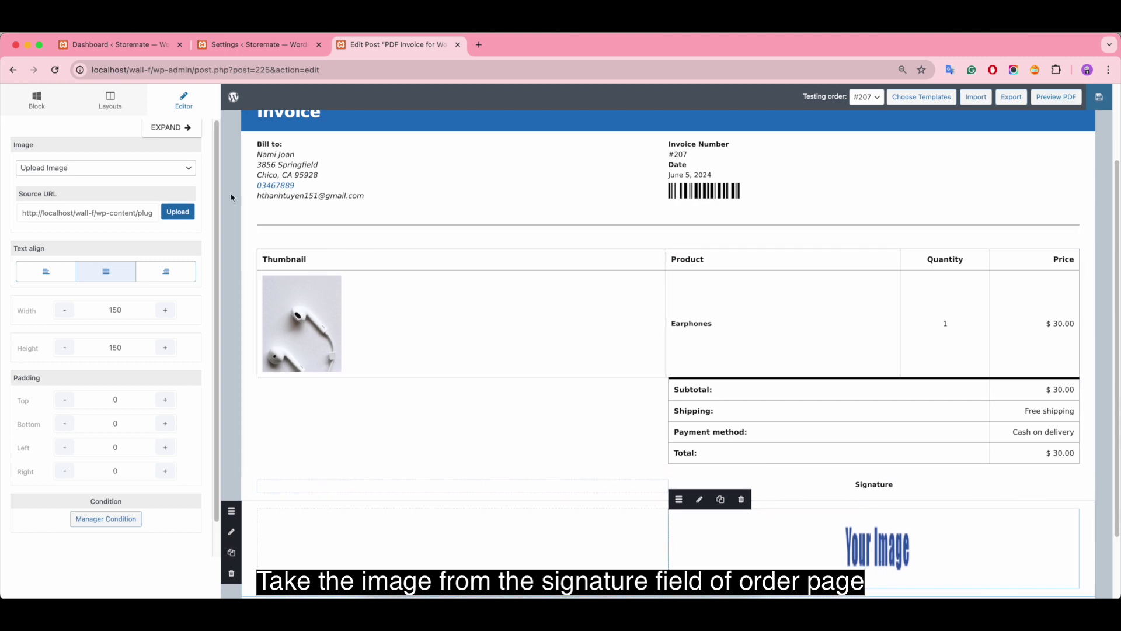
left_click(164, 169)
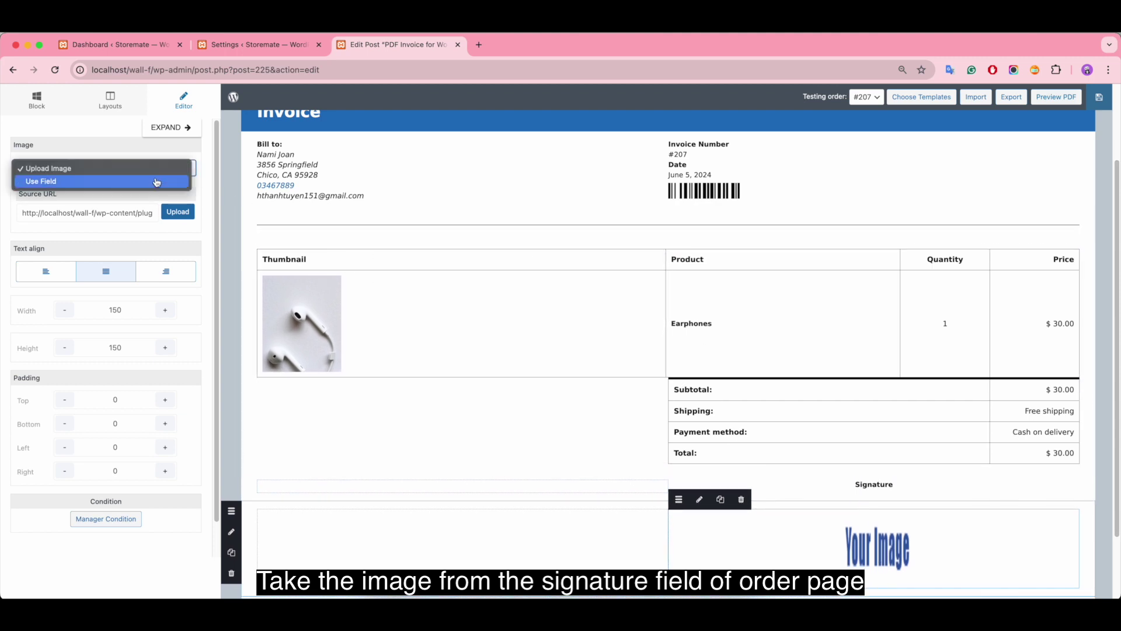
left_click(157, 181)
left_click(155, 193)
scroll(153, 490, "down", 5)
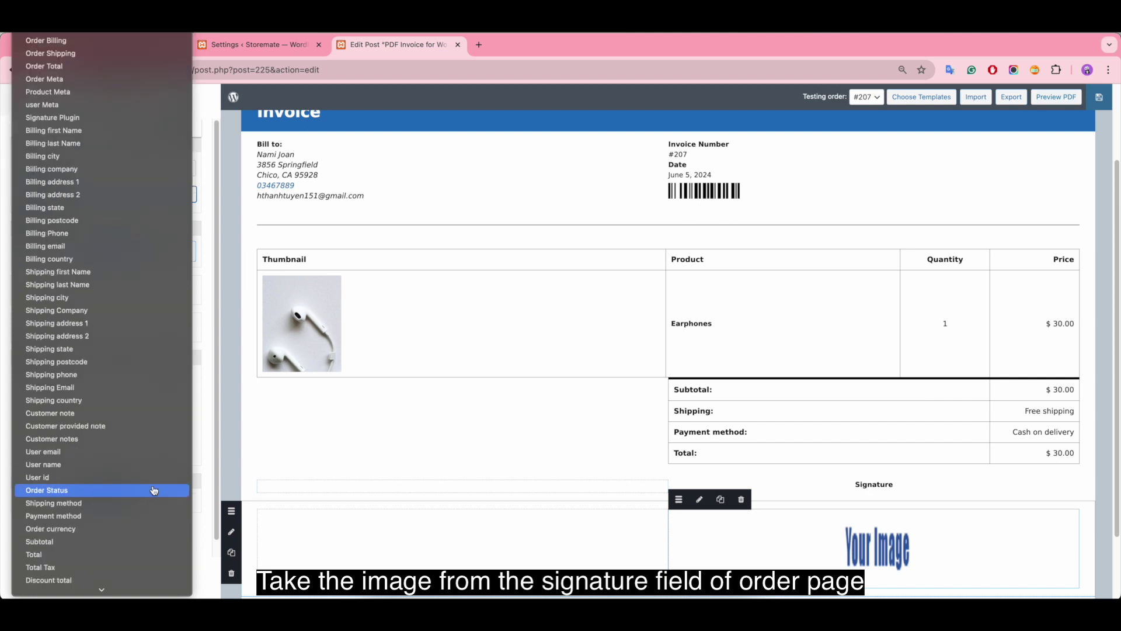
scroll(153, 498, "down", 5)
scroll(128, 525, "up", 8)
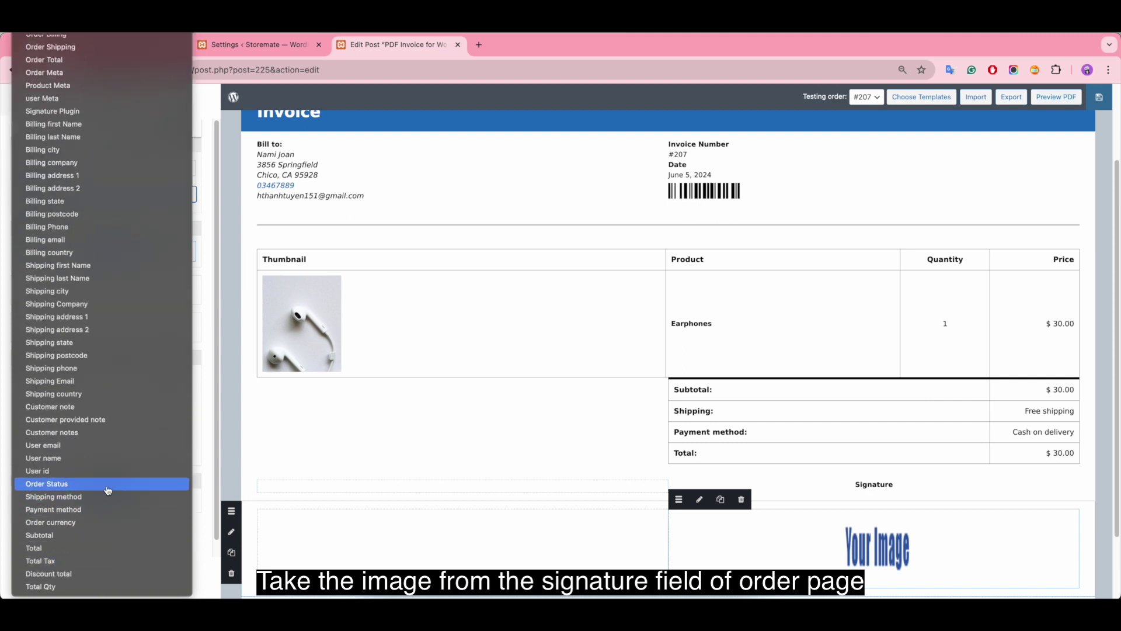
scroll(105, 525, "up", 4)
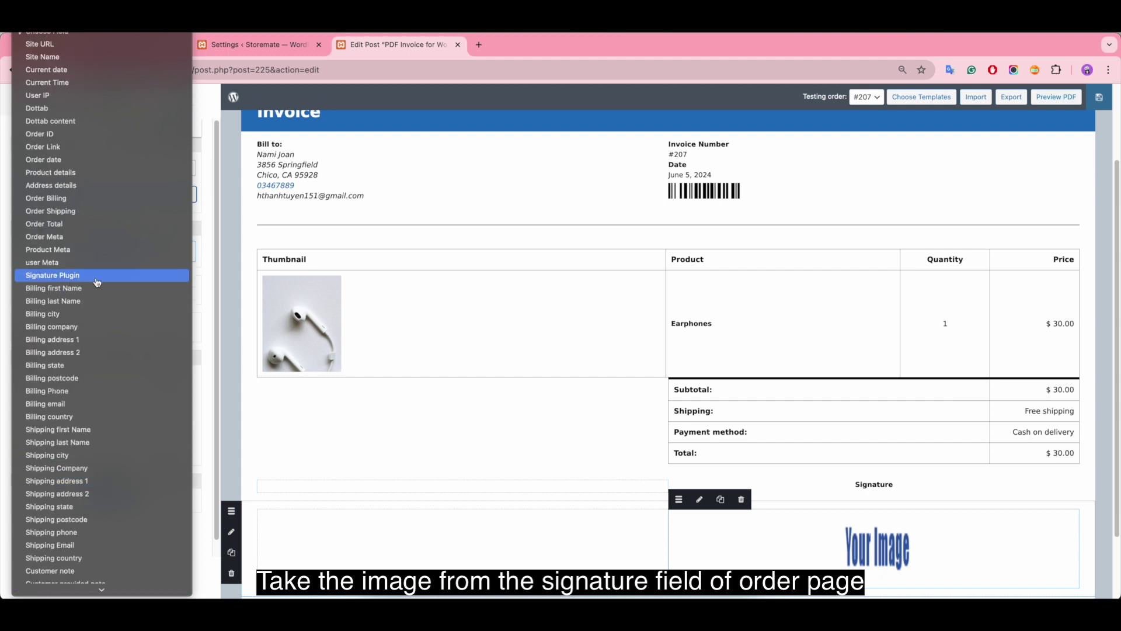
left_click(97, 282)
Step: Drag a one-column row from Layouts to the bottom of the invoice
scroll(801, 453, "down", 3)
left_click(110, 101)
left_click_drag(110, 156, 280, 538)
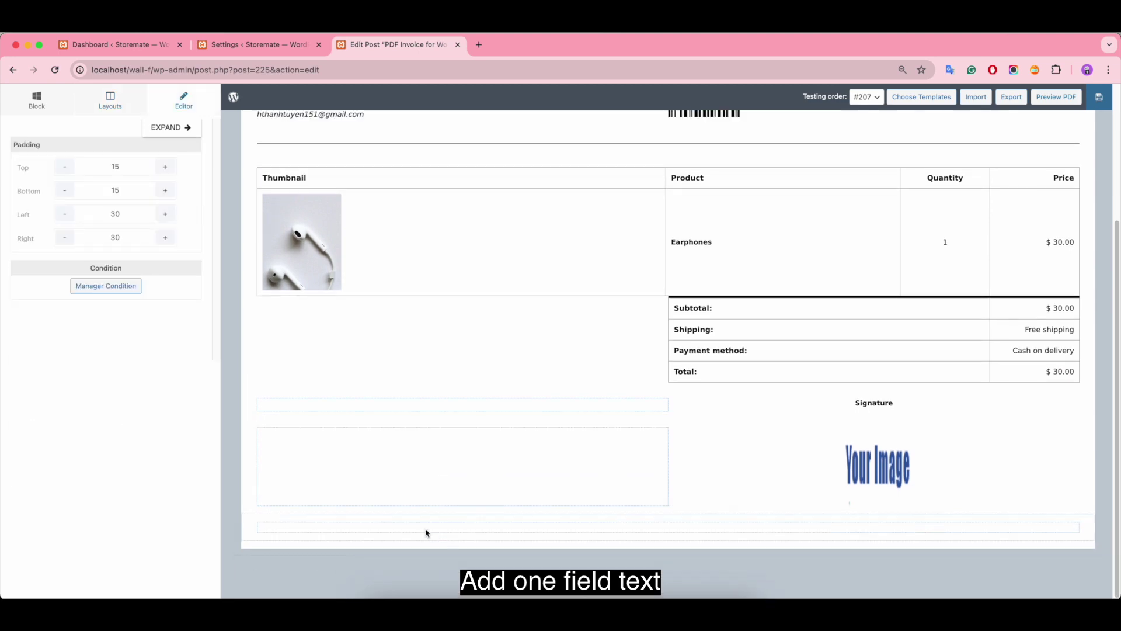
Step: Place a centred Text/HTML block in the bottom row and clear its Lorem Ipsum text
left_click(36, 100)
left_click_drag(58, 168, 505, 530)
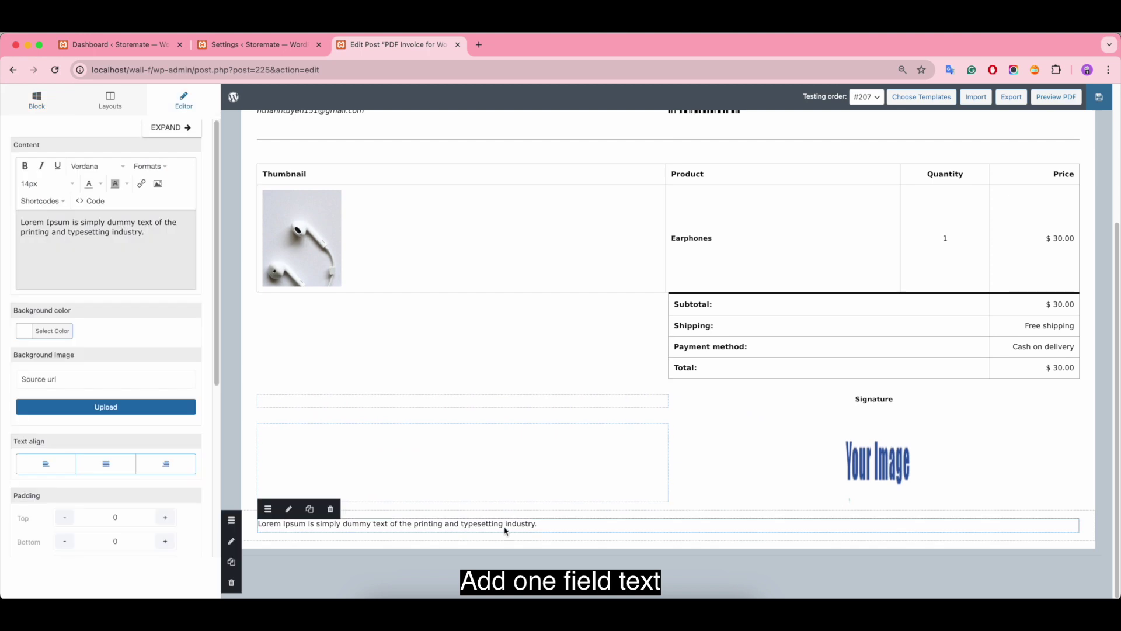
left_click(105, 463)
left_click_drag(146, 234, 20, 222)
key("BackSpace")
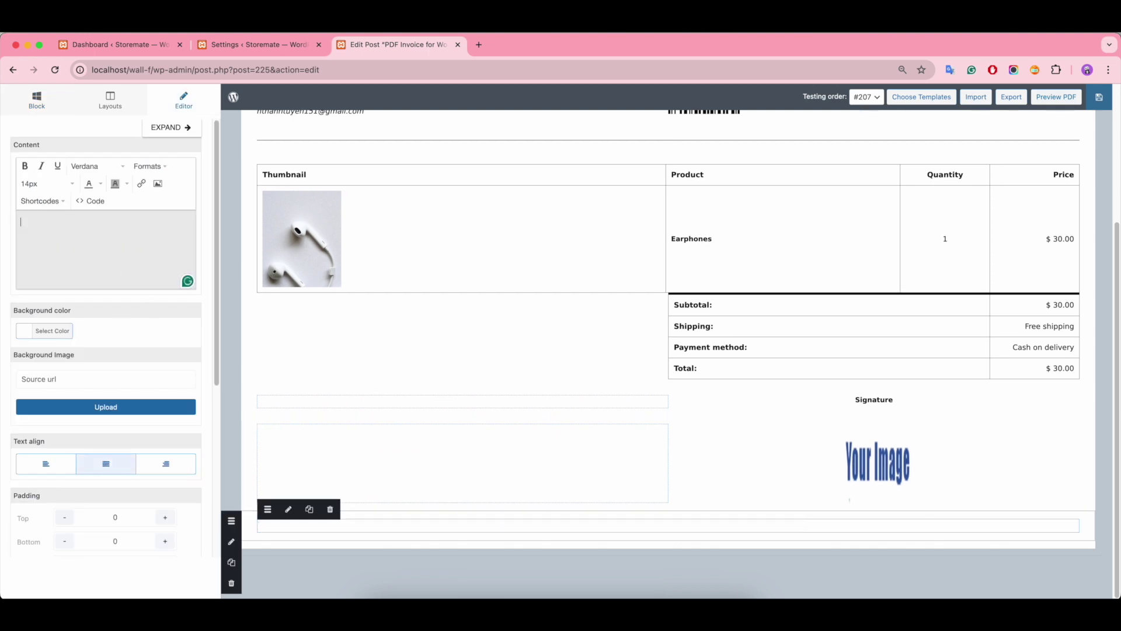
Step: Type the footer 'Thank you', 'For questions concerning this invoice, please contact:' and a contact e-mail address
type("Thank you")
key("Return")
type("For")
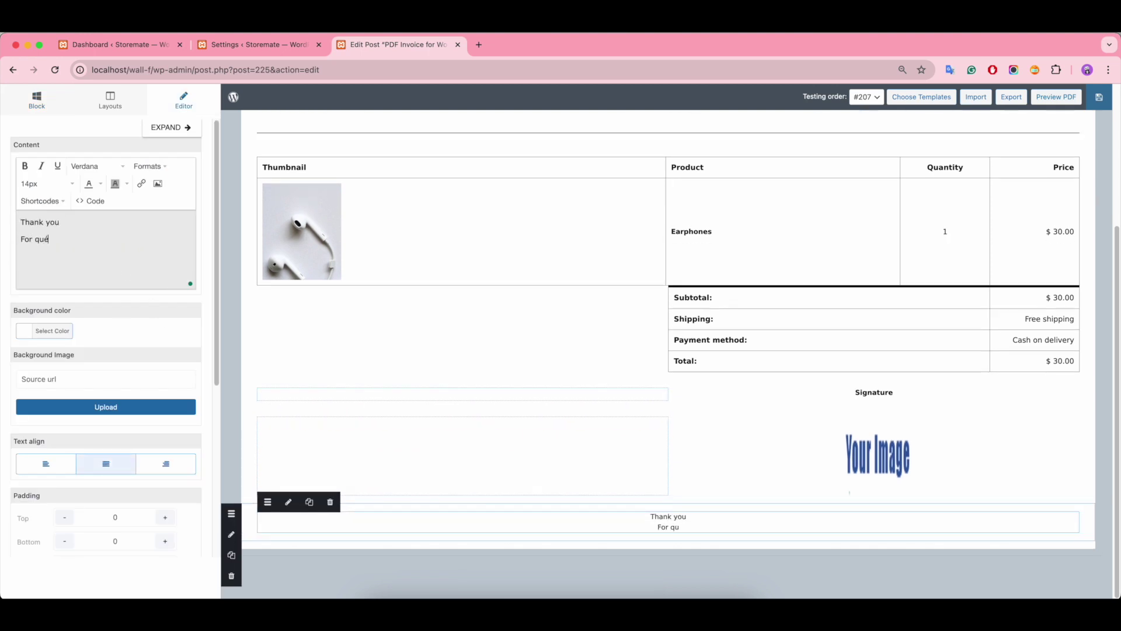
type(" questions concerning this in")
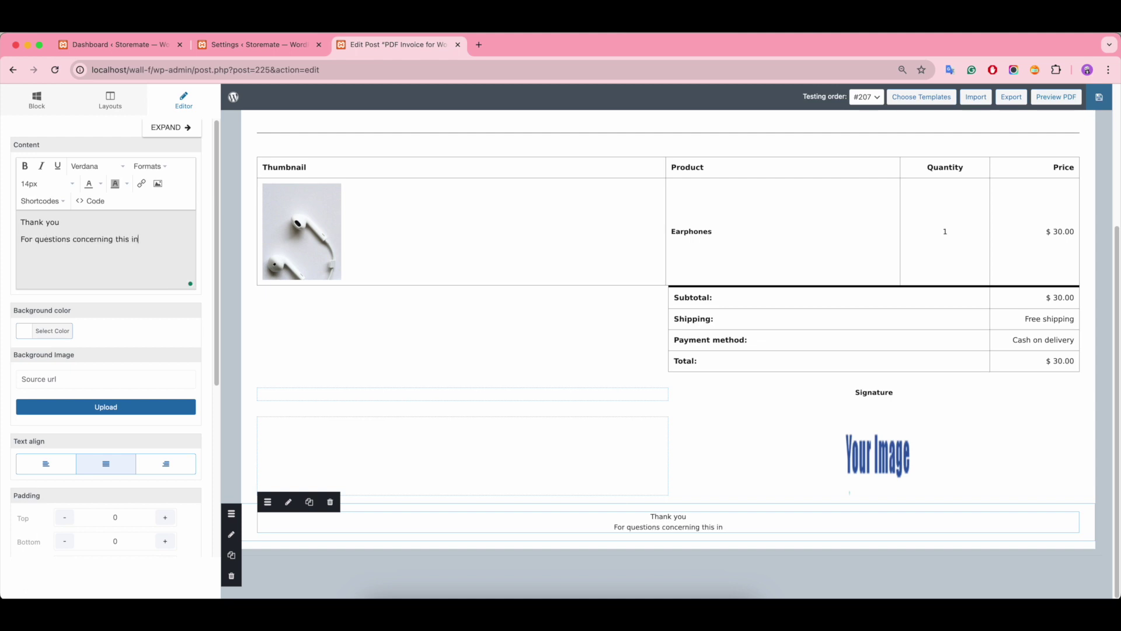
type("voice, please contact:")
key("Return")
type("email@gmail.com")
Step: Make 'Thank you' bold and save the invoice template
left_click_drag(61, 223, 11, 217)
left_click(76, 224)
left_click(25, 167)
left_click(574, 447)
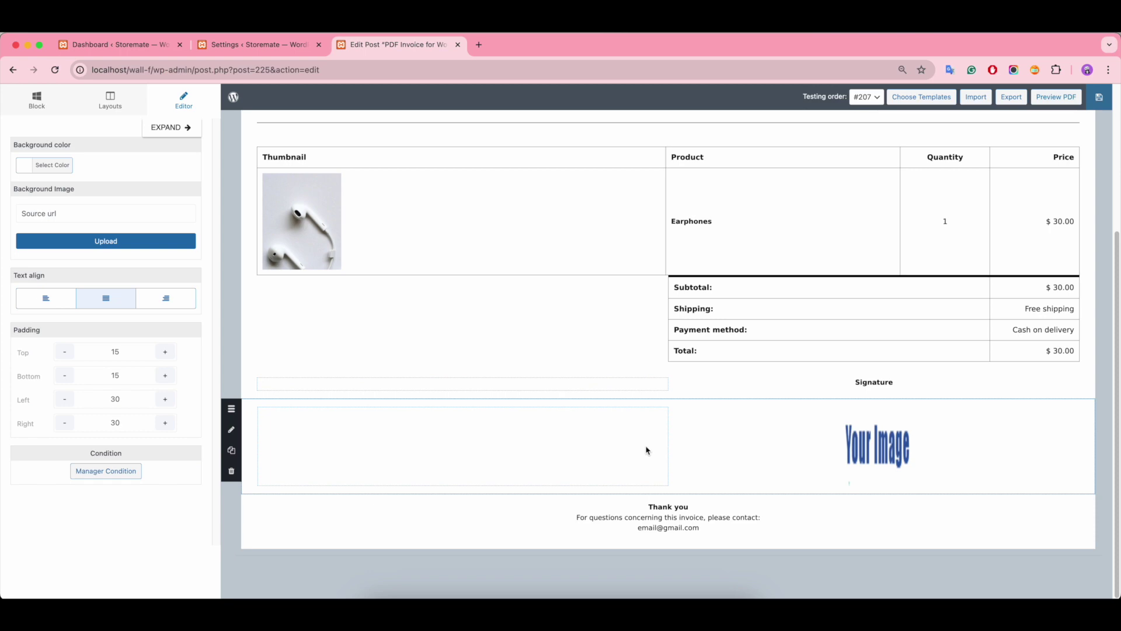
left_click(1099, 97)
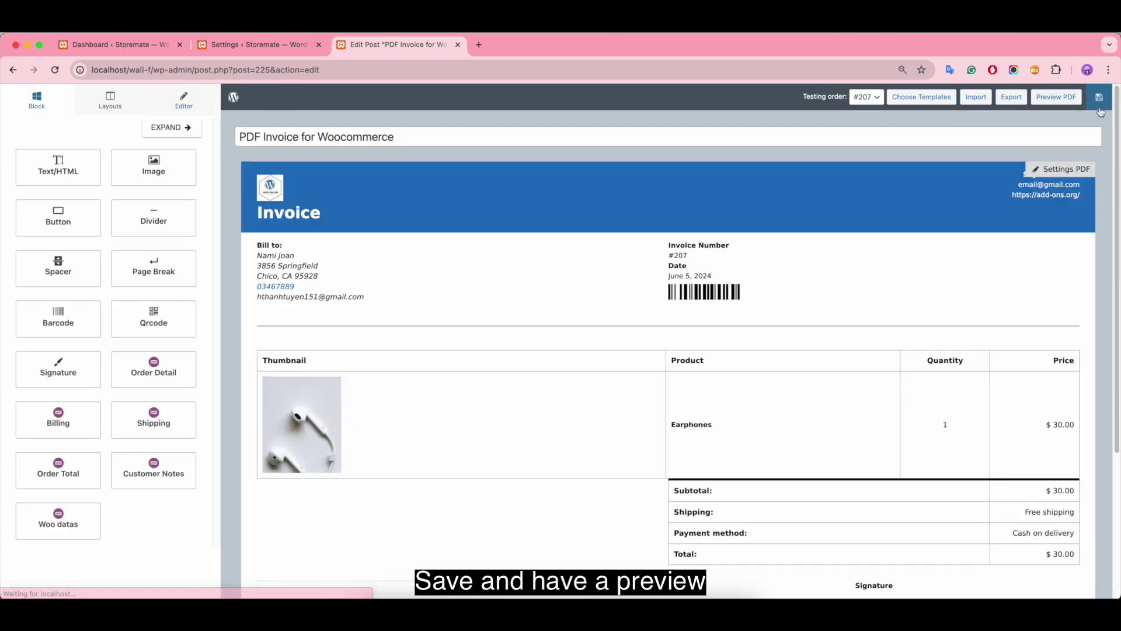
Step: Preview the saved invoice as a PDF, scroll through it, then return to the settings tab
left_click(1054, 98)
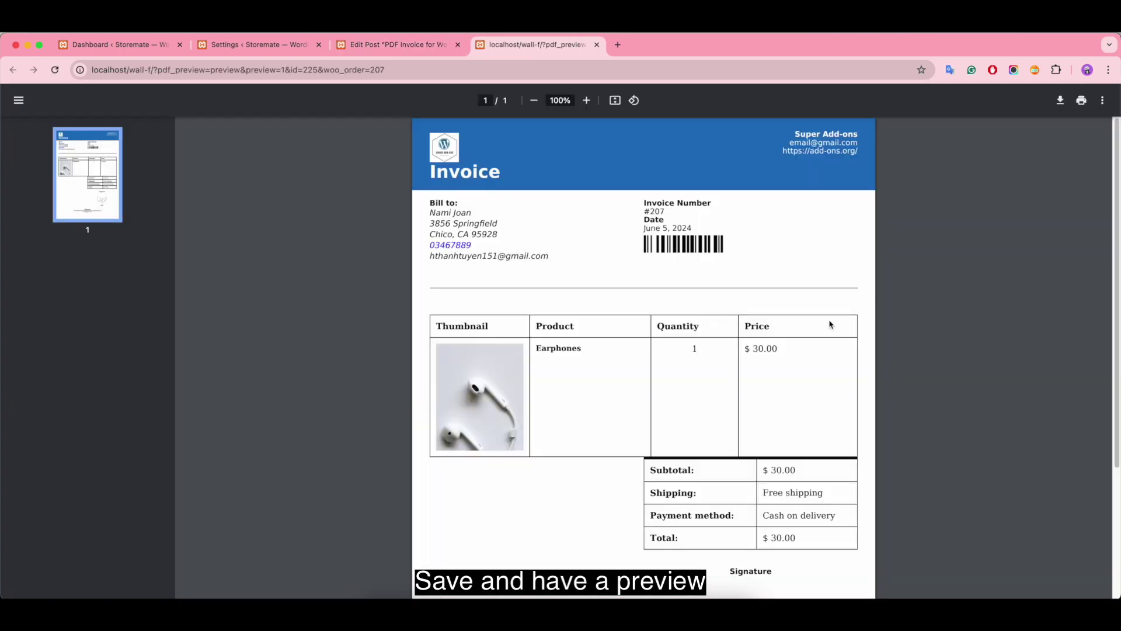
scroll(830, 324, "down", 3)
scroll(828, 320, "up", 3)
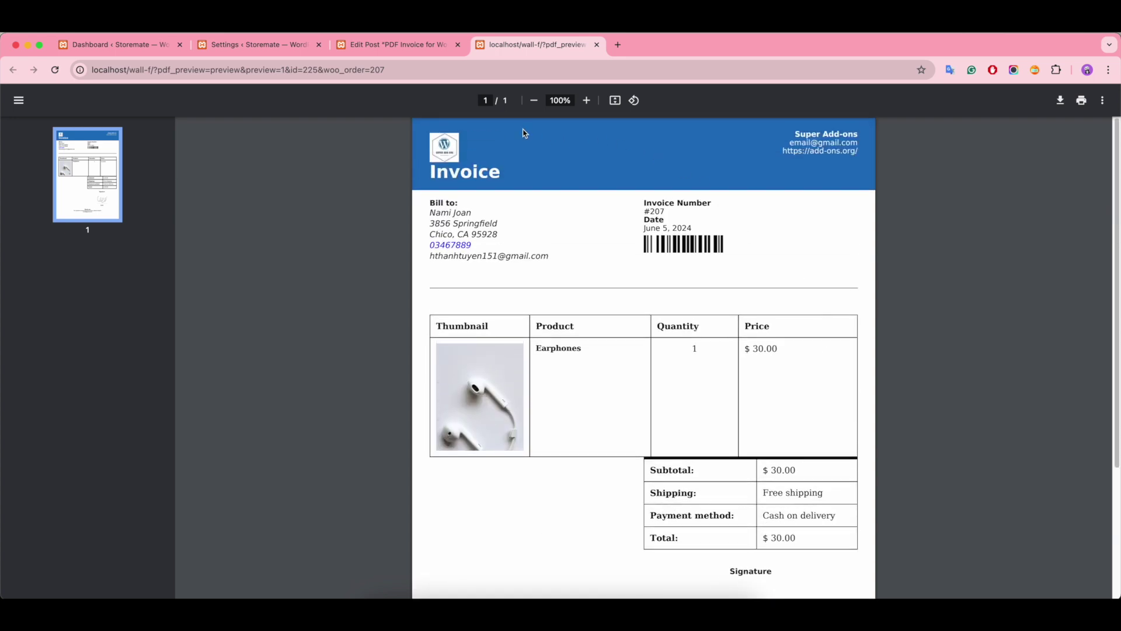
left_click(257, 44)
Step: Close the PDF preview, rearrange the browser tabs, and return to the WordPress dashboard
mouse_move(61, 96)
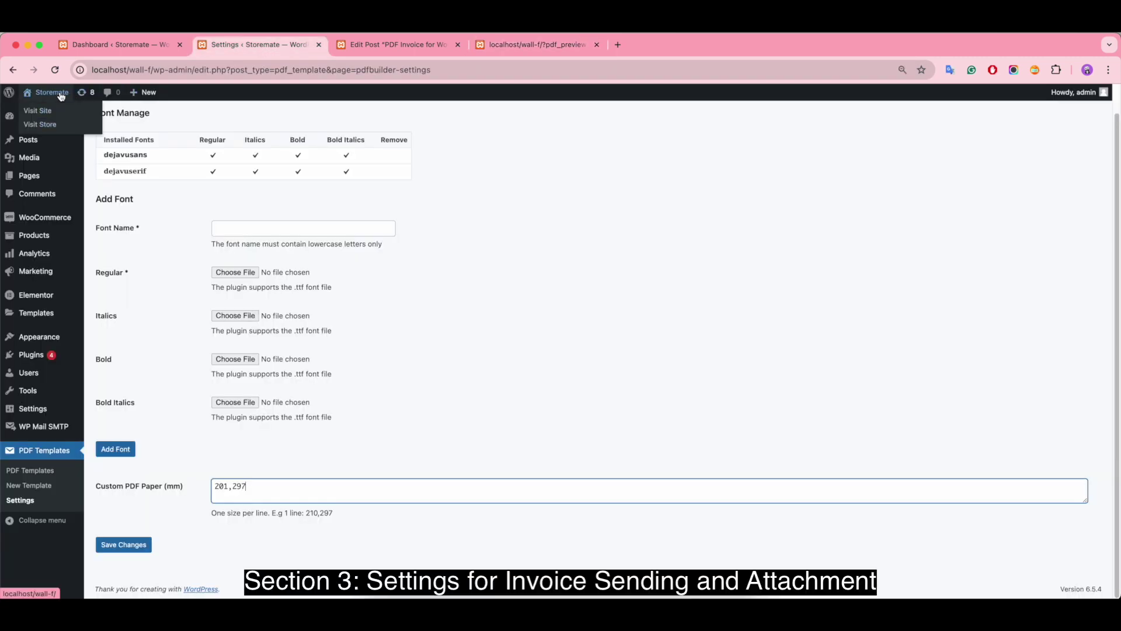
left_click(41, 111)
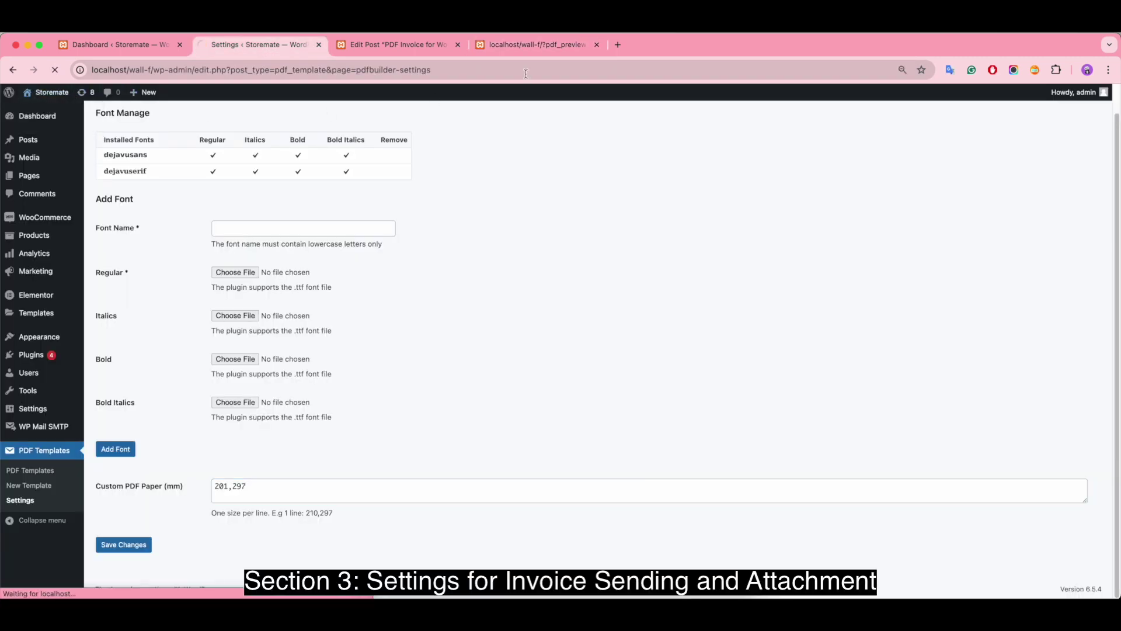
left_click(531, 44)
left_click(596, 45)
left_click(266, 46)
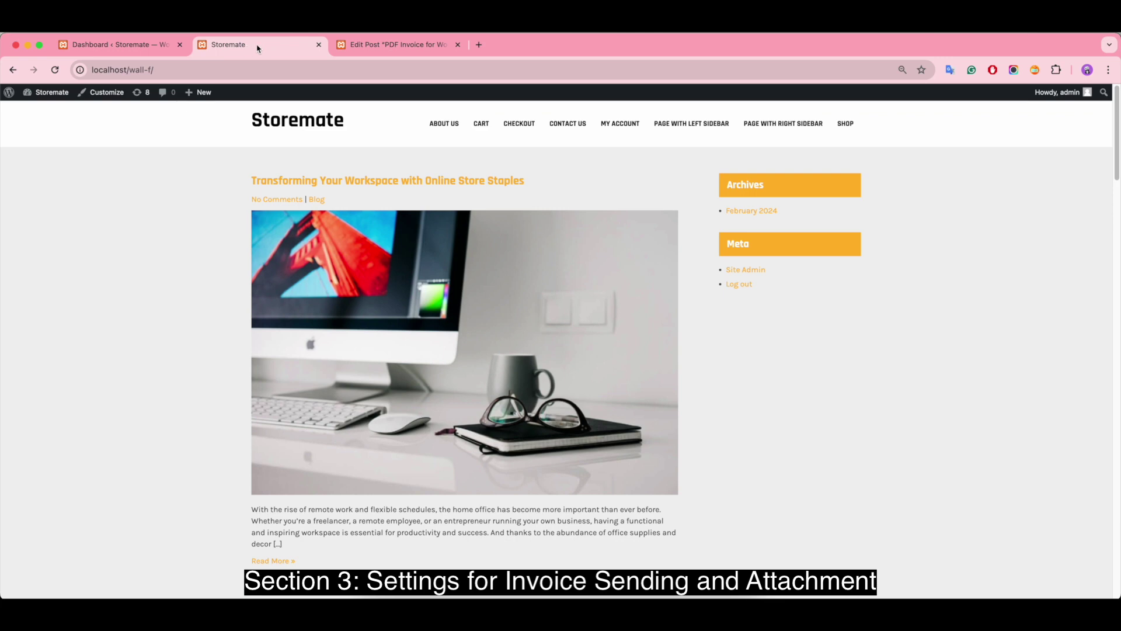
left_click_drag(257, 49, 397, 47)
left_click(130, 50)
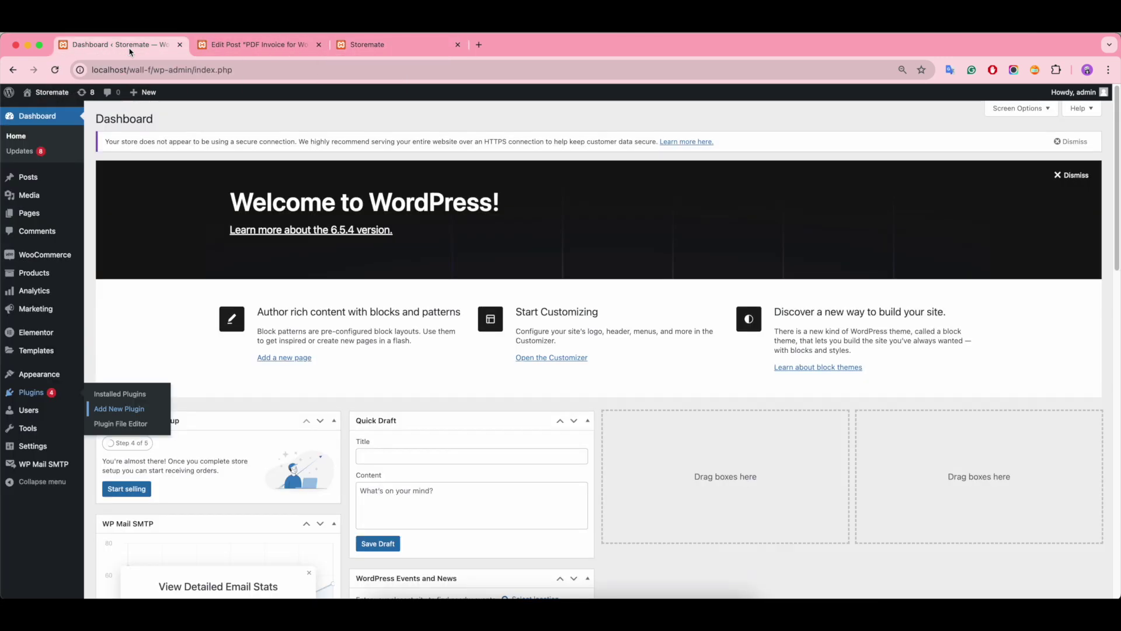
Step: In WooCommerce PDFs settings, assign 'PDF Invoice for Woocommerce' to New order, keep cancelled at No Template, and save
mouse_move(55, 257)
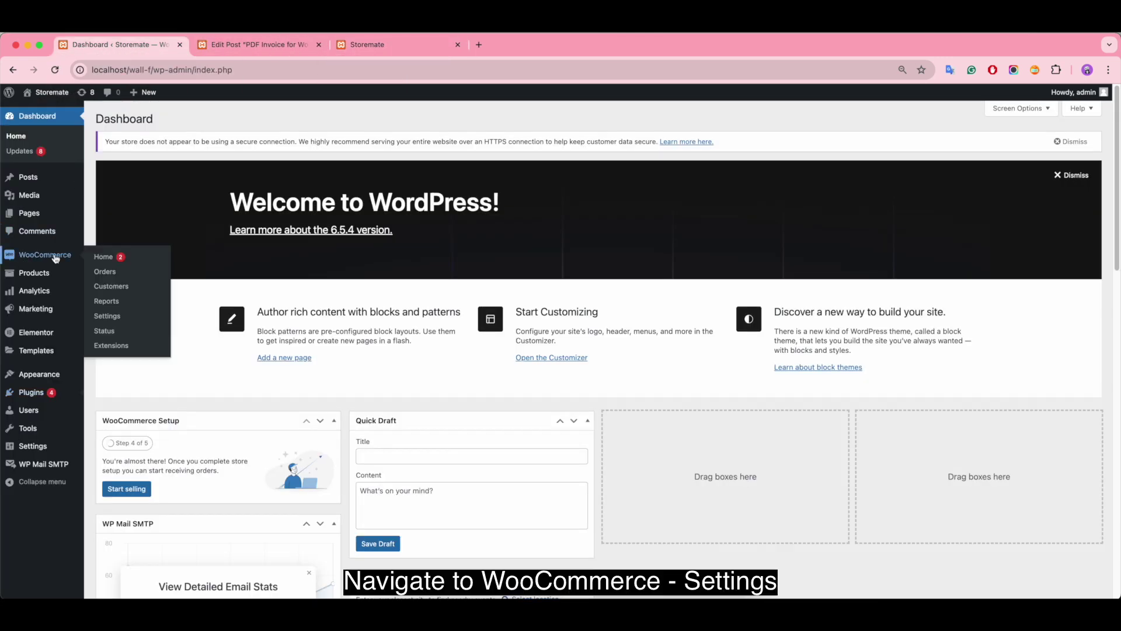
left_click(109, 317)
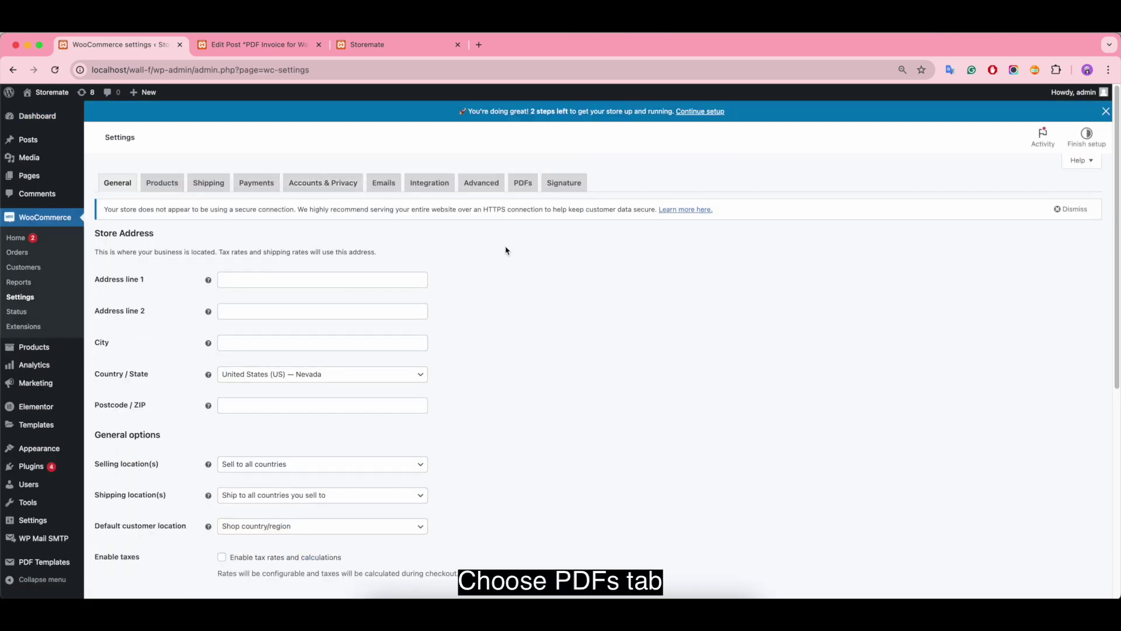
left_click(523, 182)
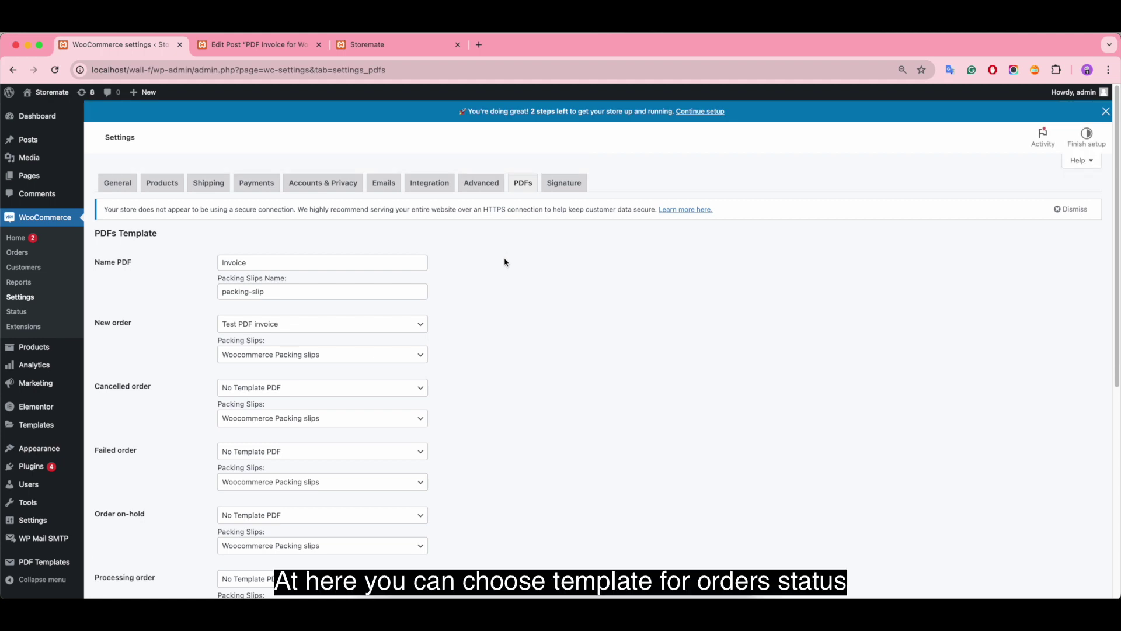
left_click(375, 323)
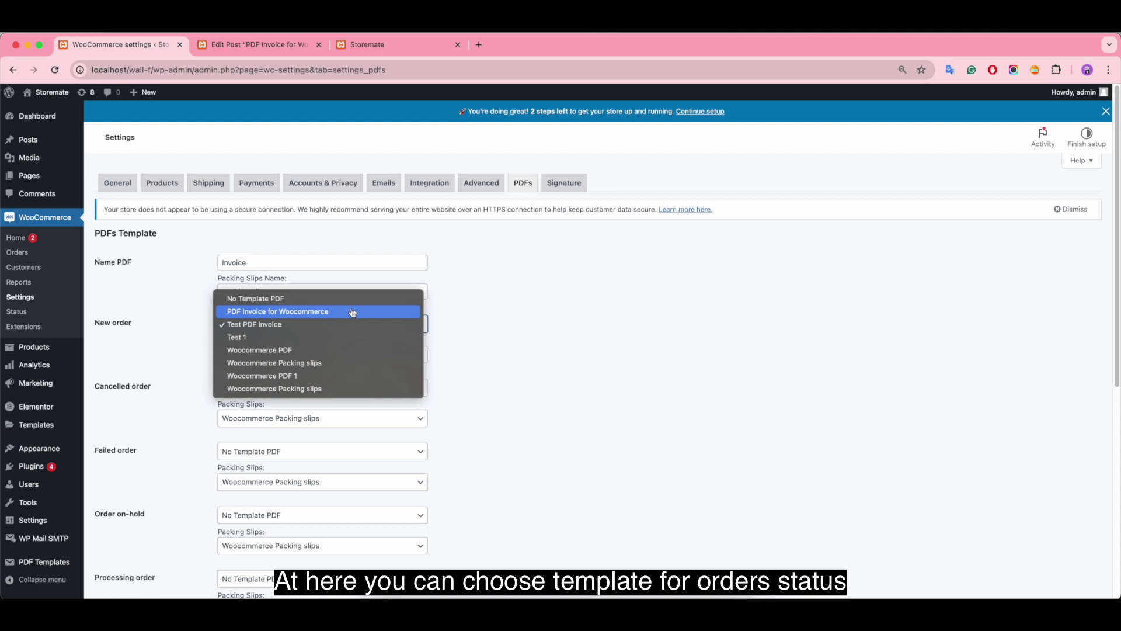
left_click(350, 312)
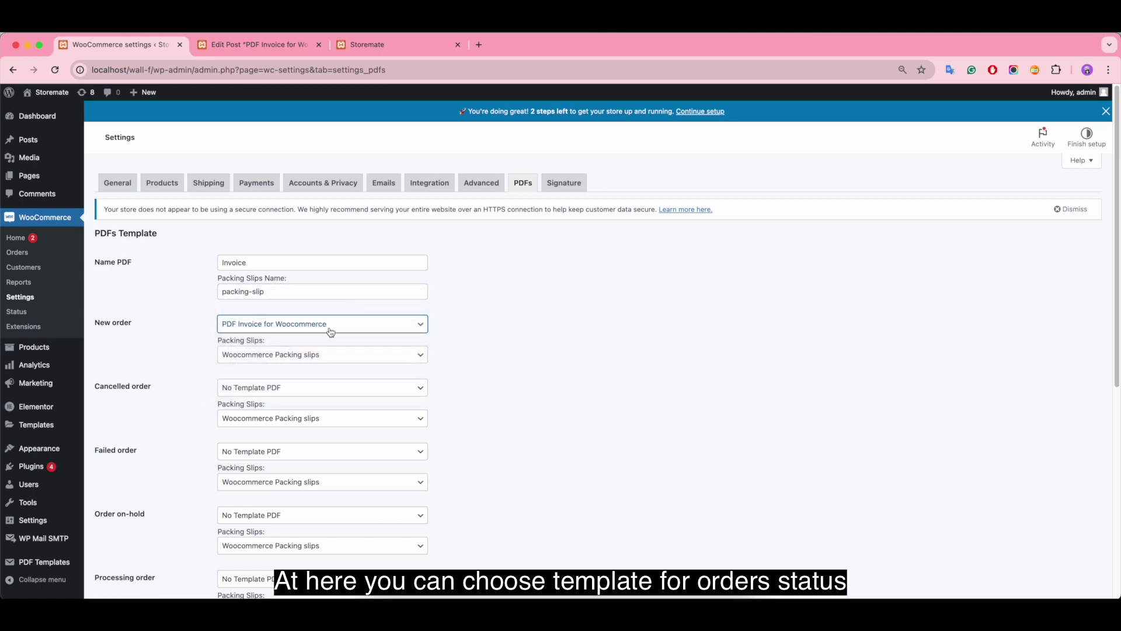
left_click(310, 390)
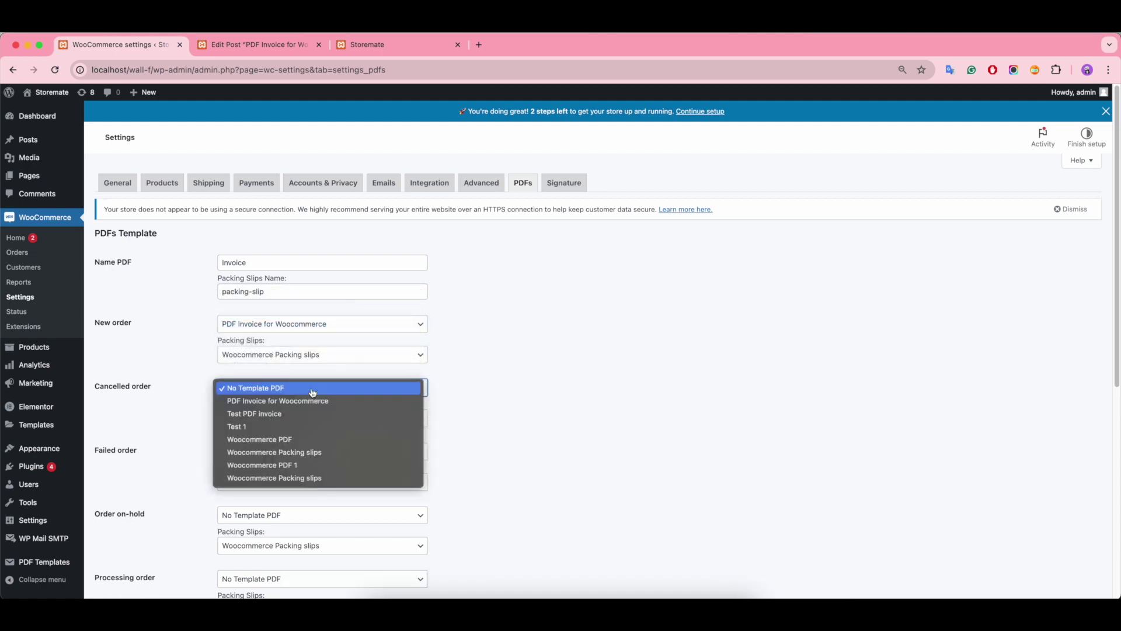
left_click(411, 390)
scroll(412, 391, "down", 2)
scroll(146, 502, "down", 5)
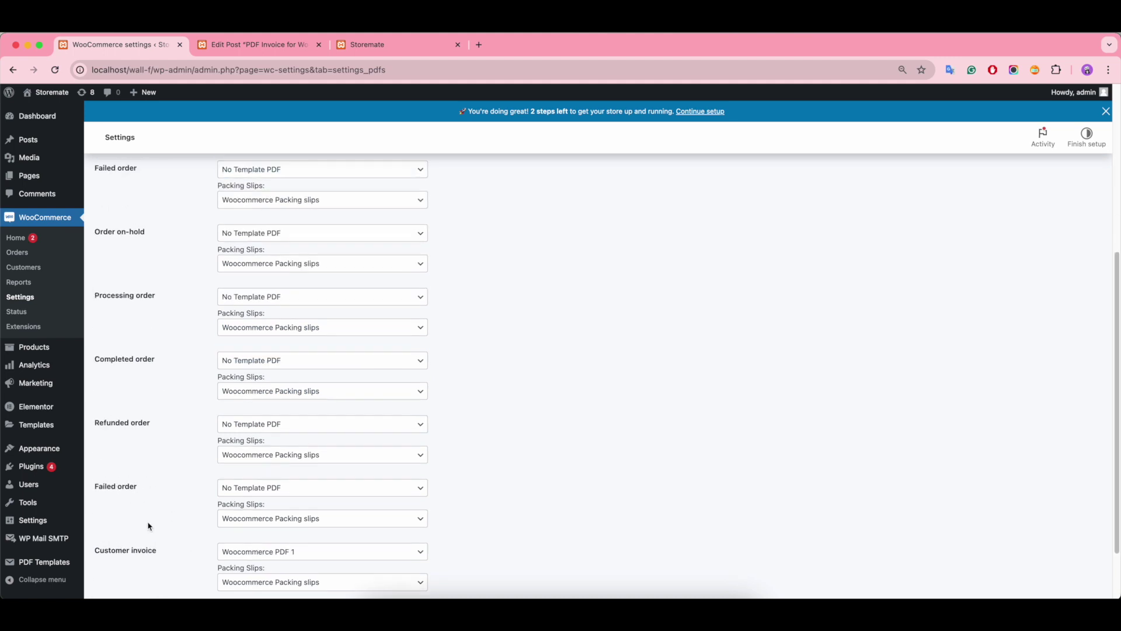
left_click(134, 551)
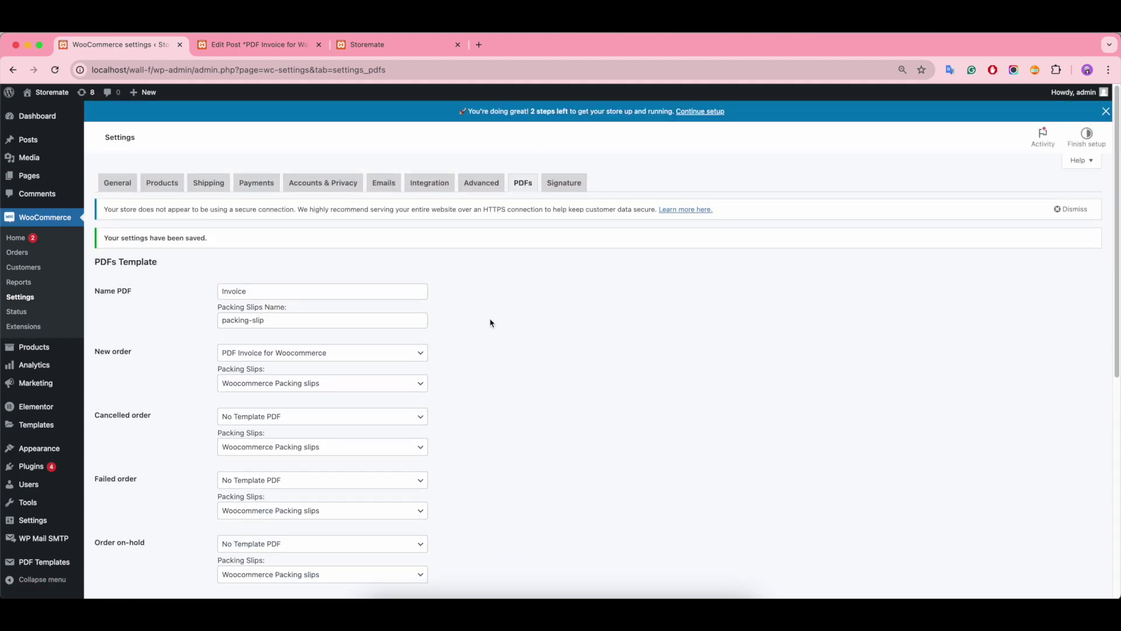
left_click(388, 186)
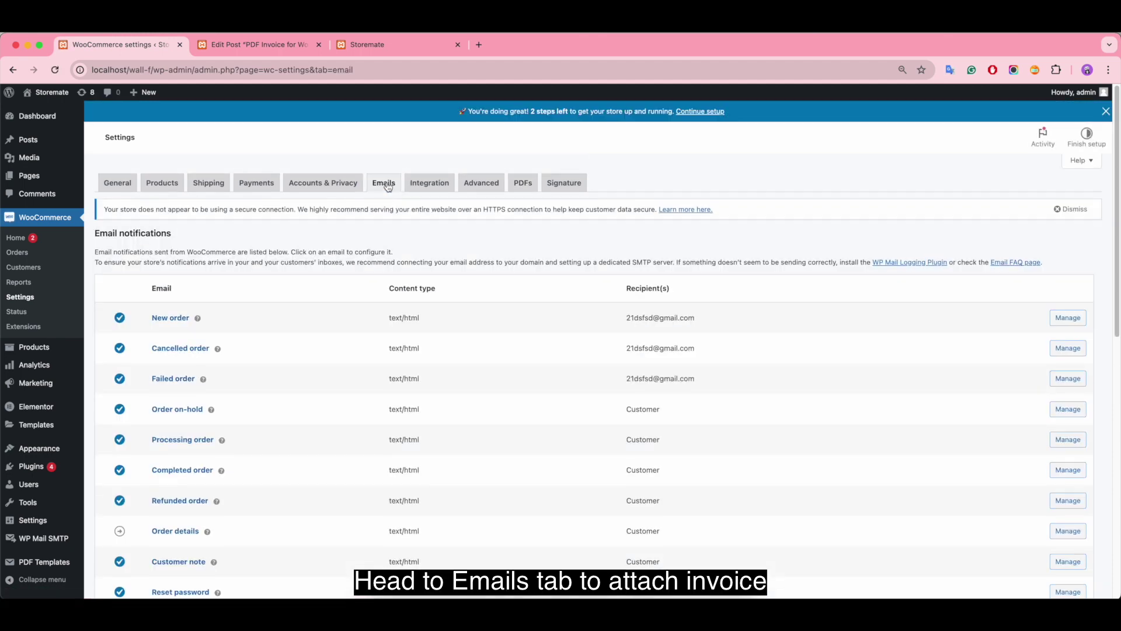
Step: Enable Include PDF Attachment for the New order email and save
left_click(179, 321)
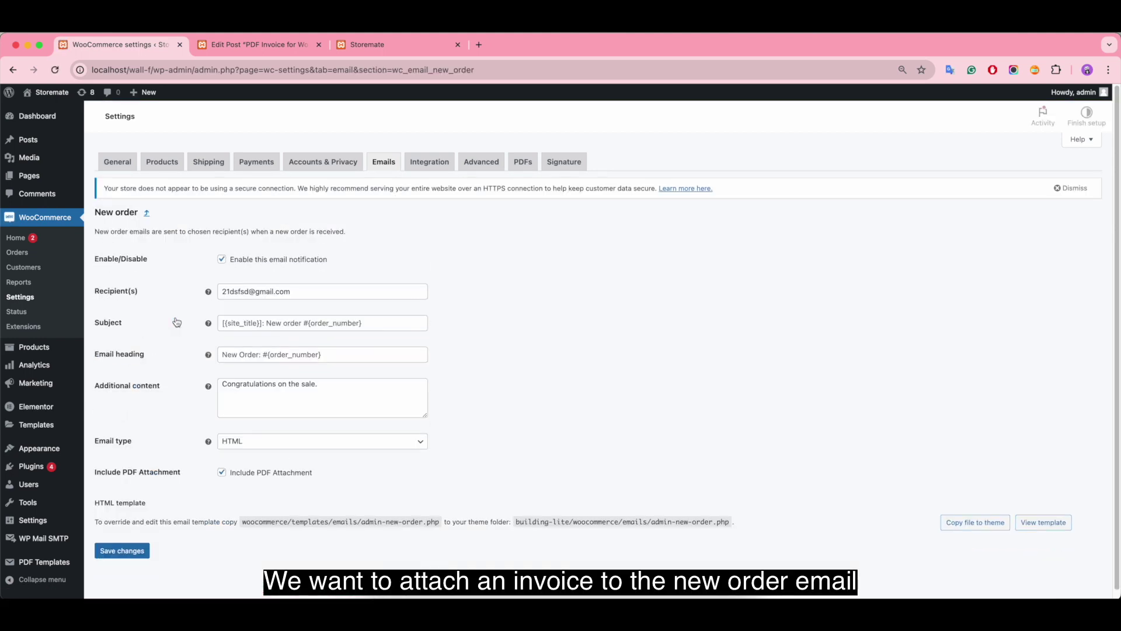
left_click(221, 495)
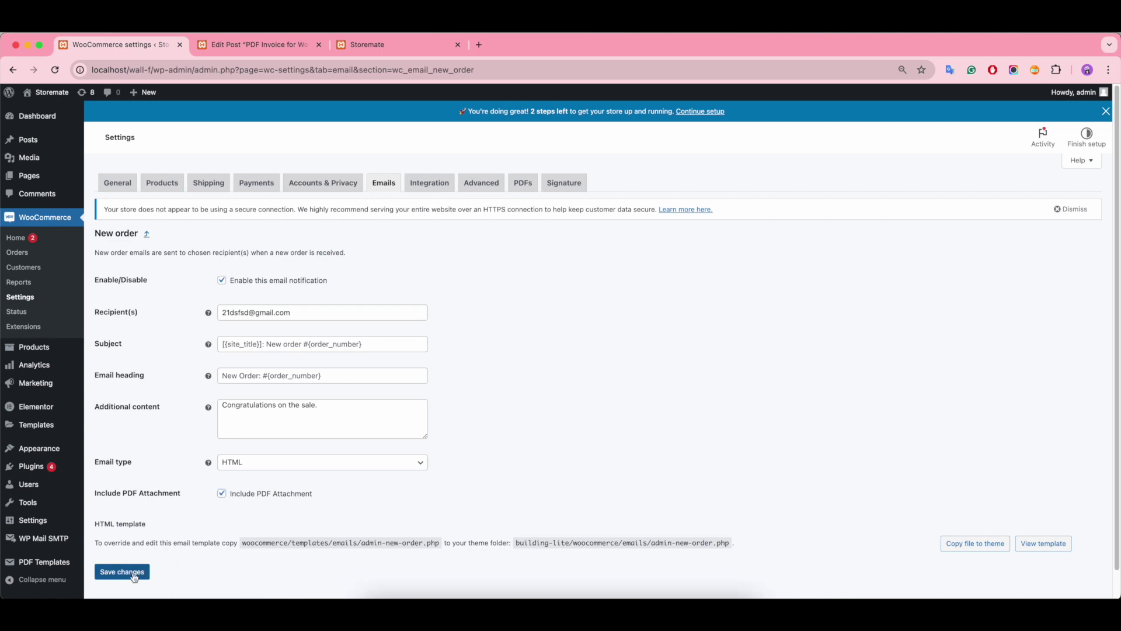
left_click(126, 571)
Step: Tick Include PDF Attachment in the Completed order email settings
left_click(380, 180)
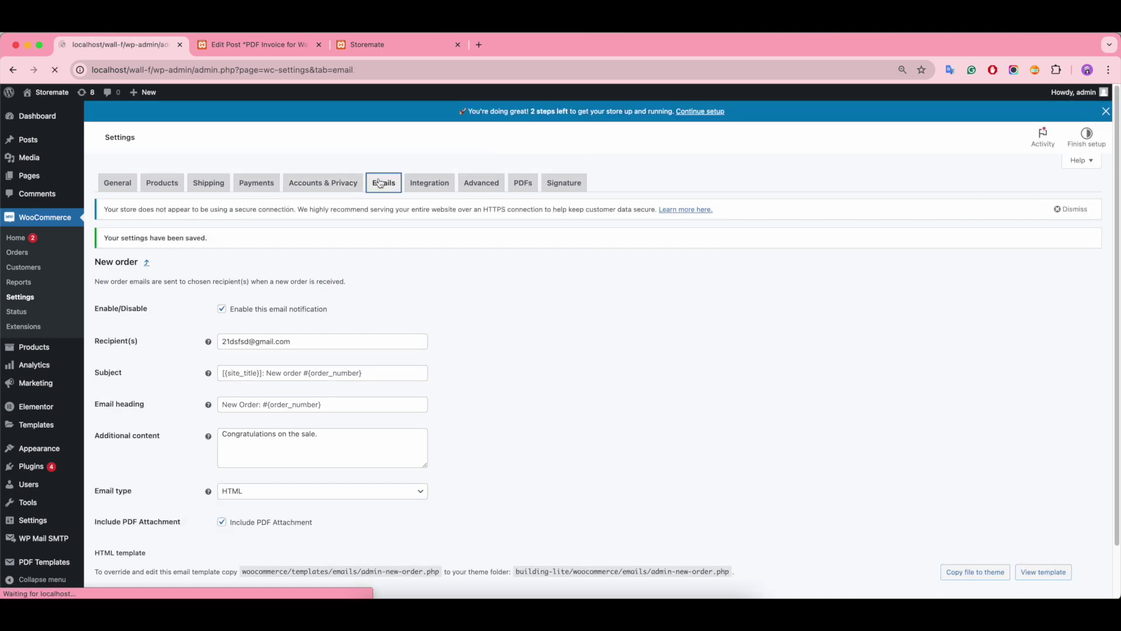
scroll(239, 434, "down", 1)
scroll(239, 433, "down", 1)
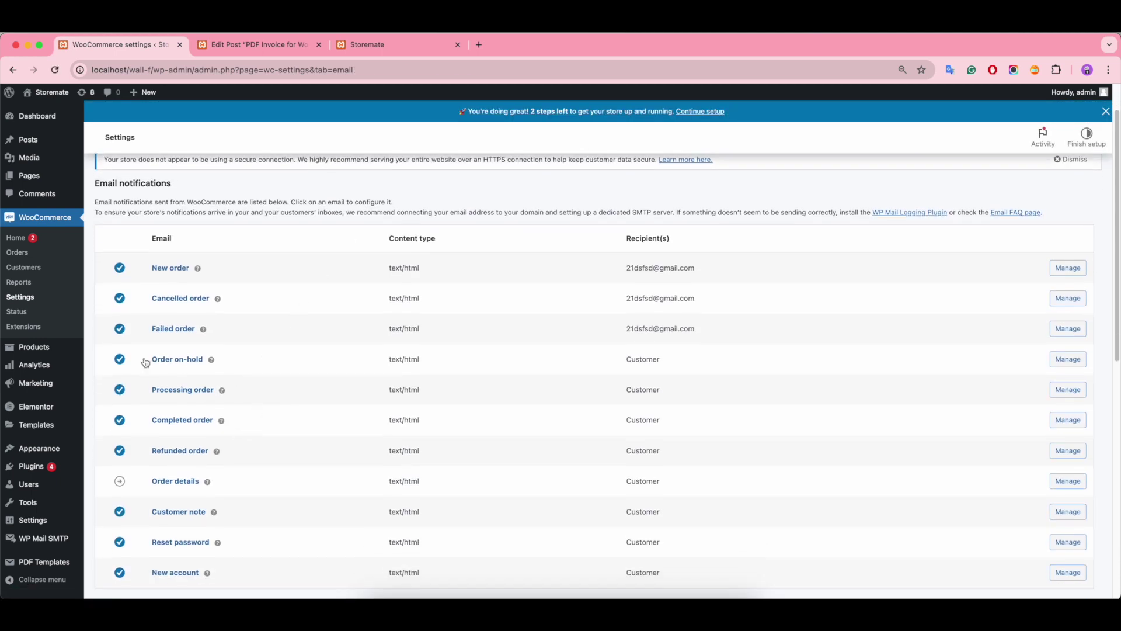
left_click(192, 423)
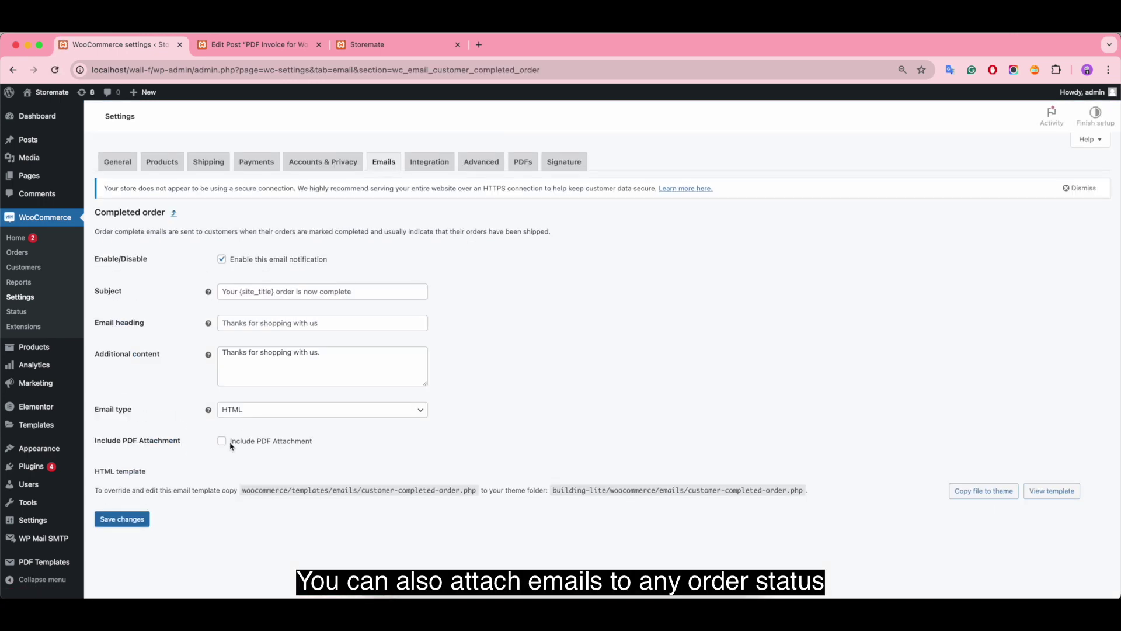
left_click(221, 462)
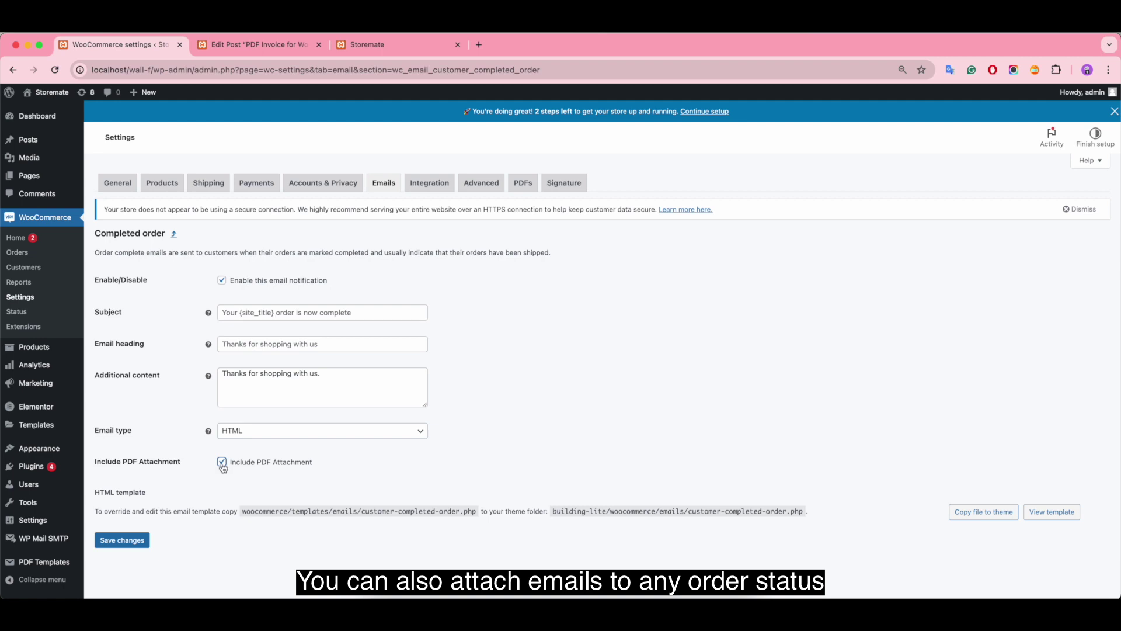
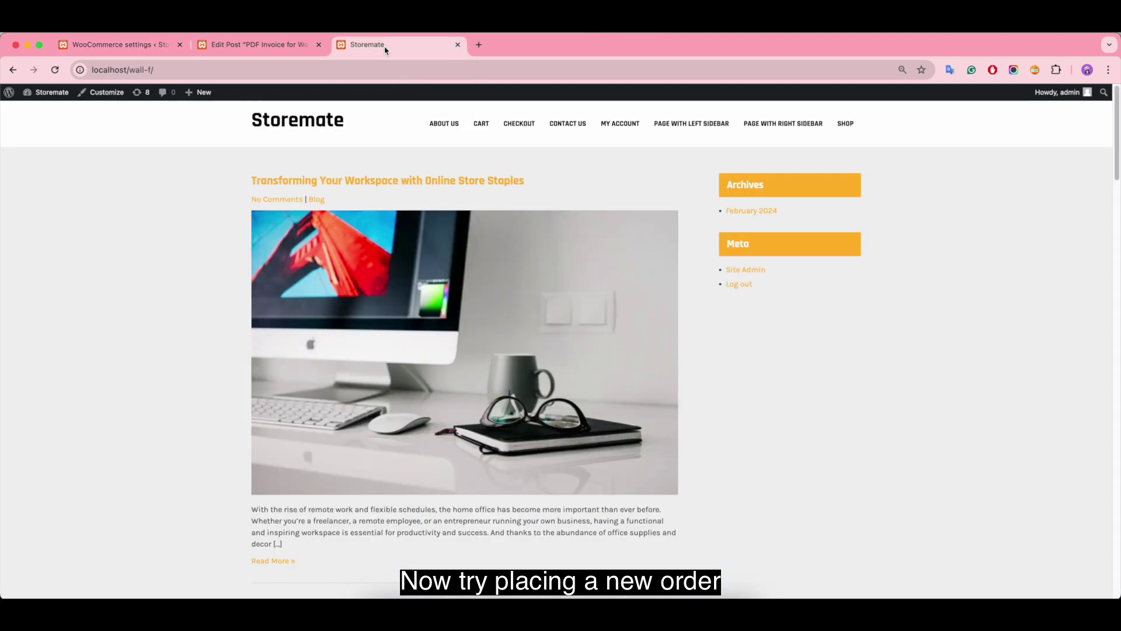
Step: Add the Album to the cart from the shop and proceed to checkout
left_click(845, 126)
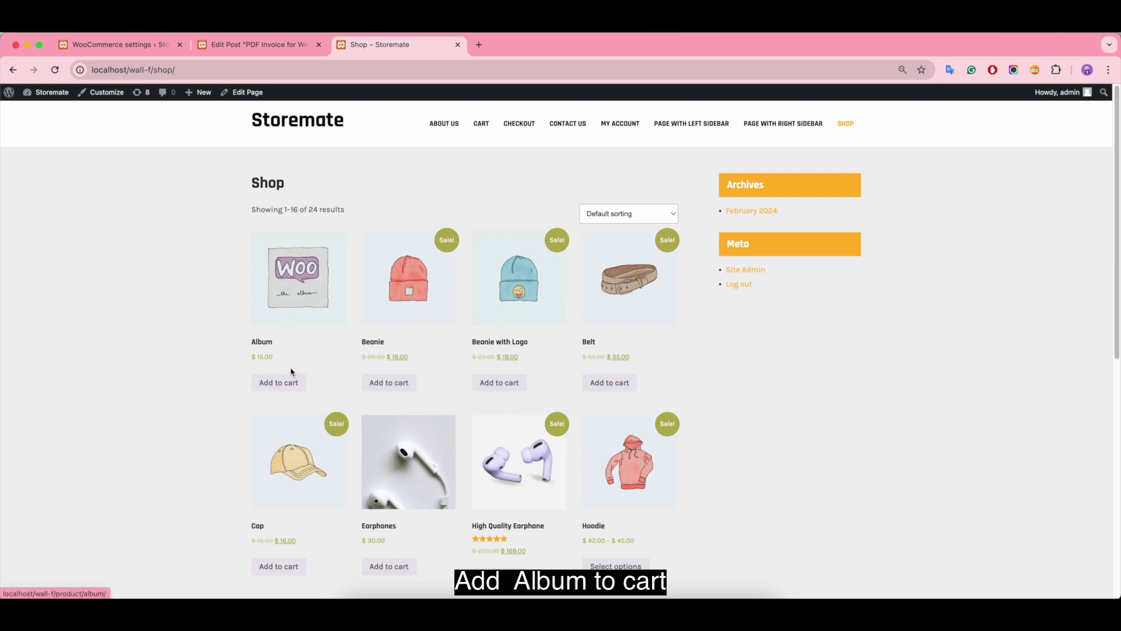
left_click(279, 383)
left_click(273, 403)
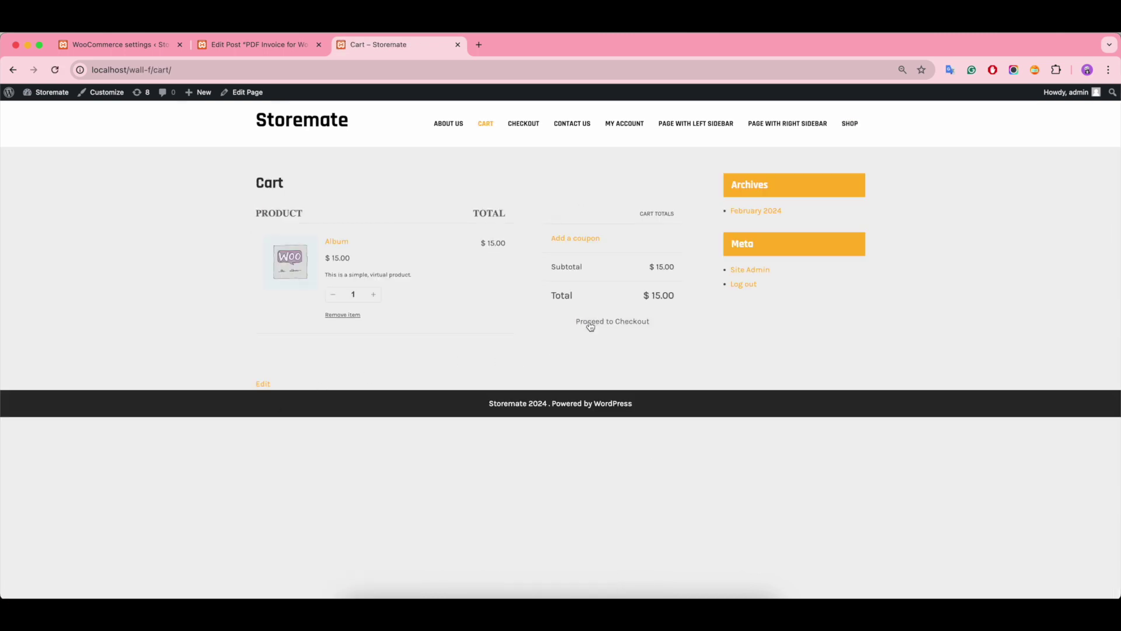
left_click(591, 322)
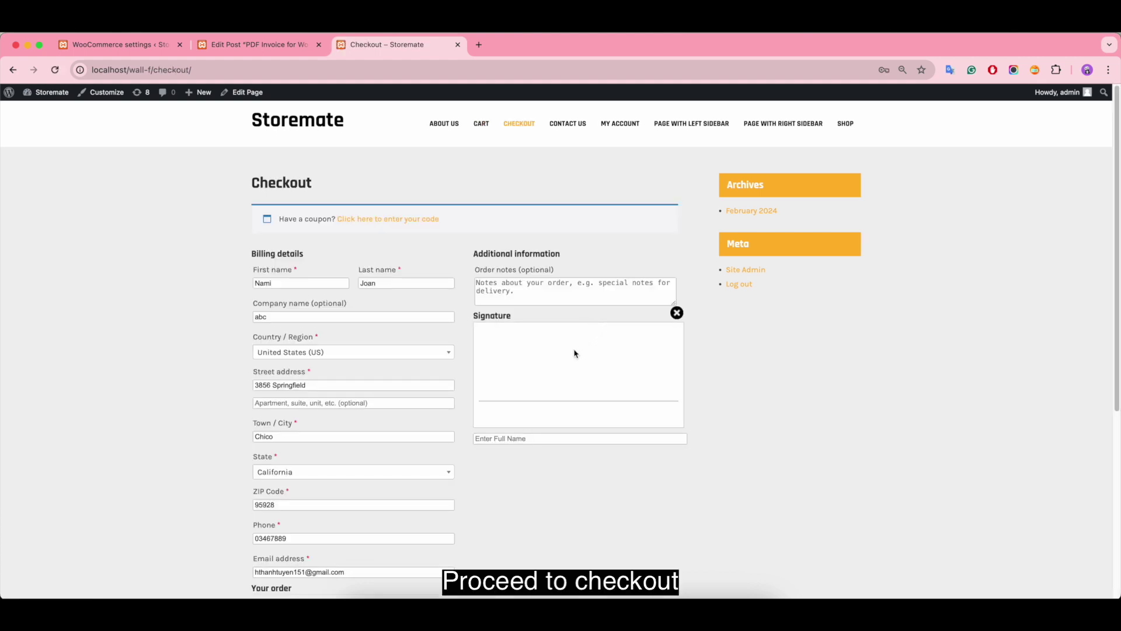
Step: Draw a signature on the signature pad, enter the customer's full name, and place the cash-on-delivery order
scroll(406, 386, "down", 5)
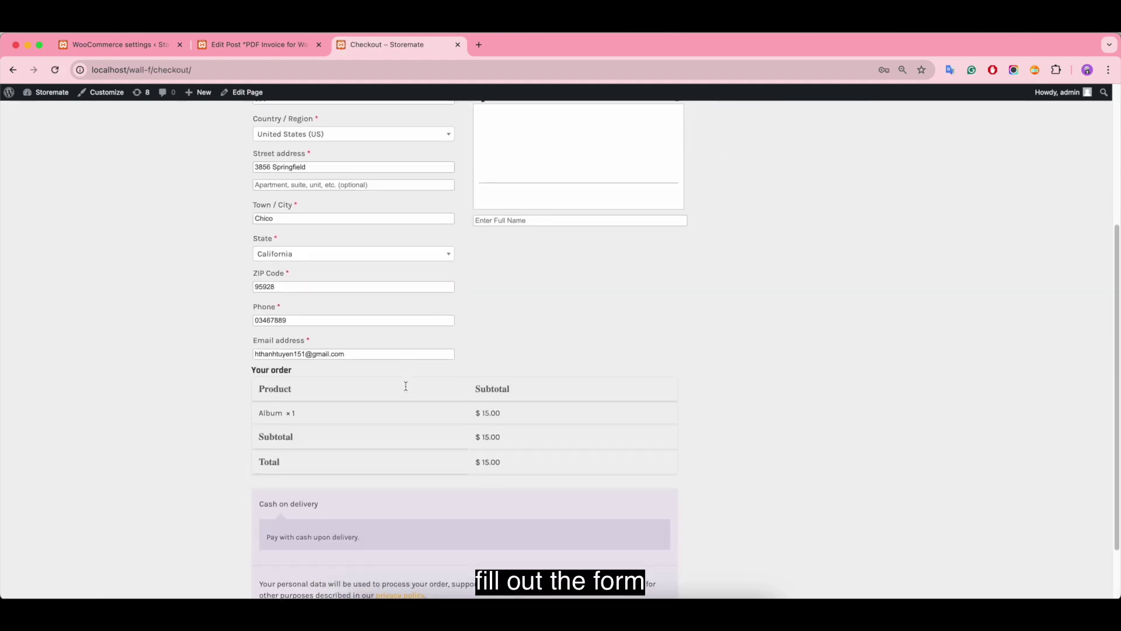
scroll(406, 386, "up", 5)
left_click_drag(501, 340, 647, 349)
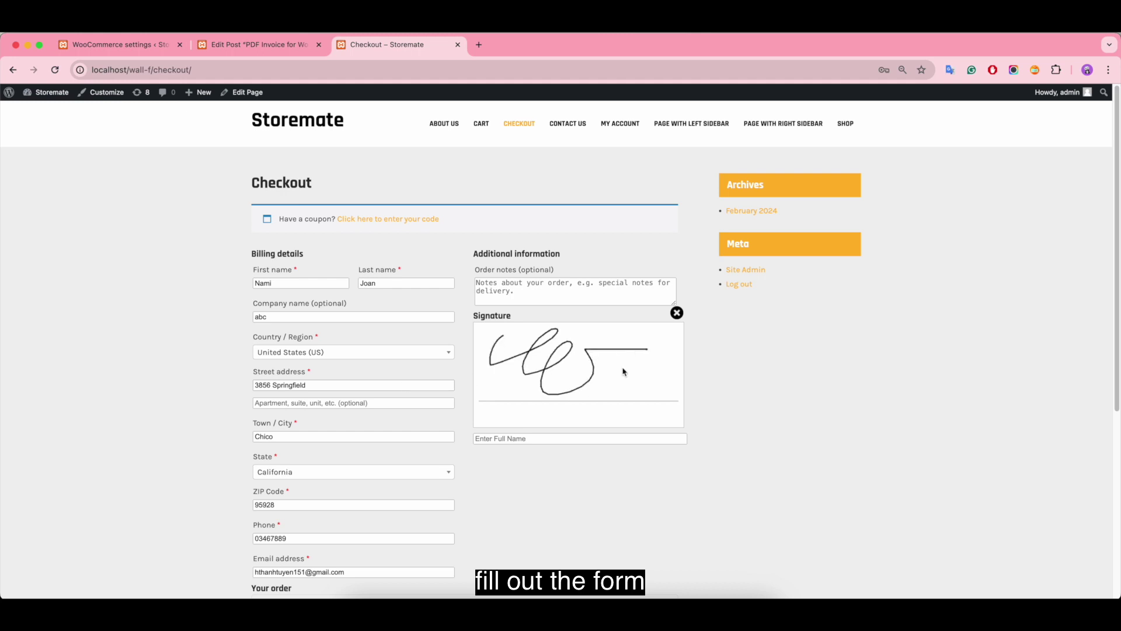
left_click(506, 438)
left_click(513, 452)
scroll(514, 453, "down", 5)
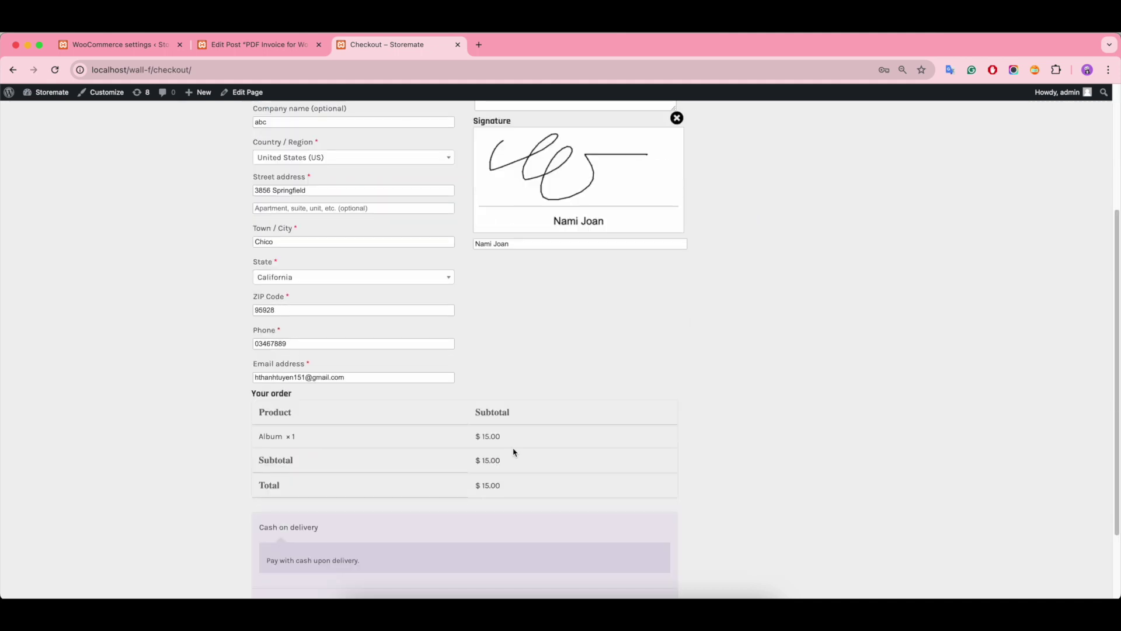
scroll(513, 452, "down", 2)
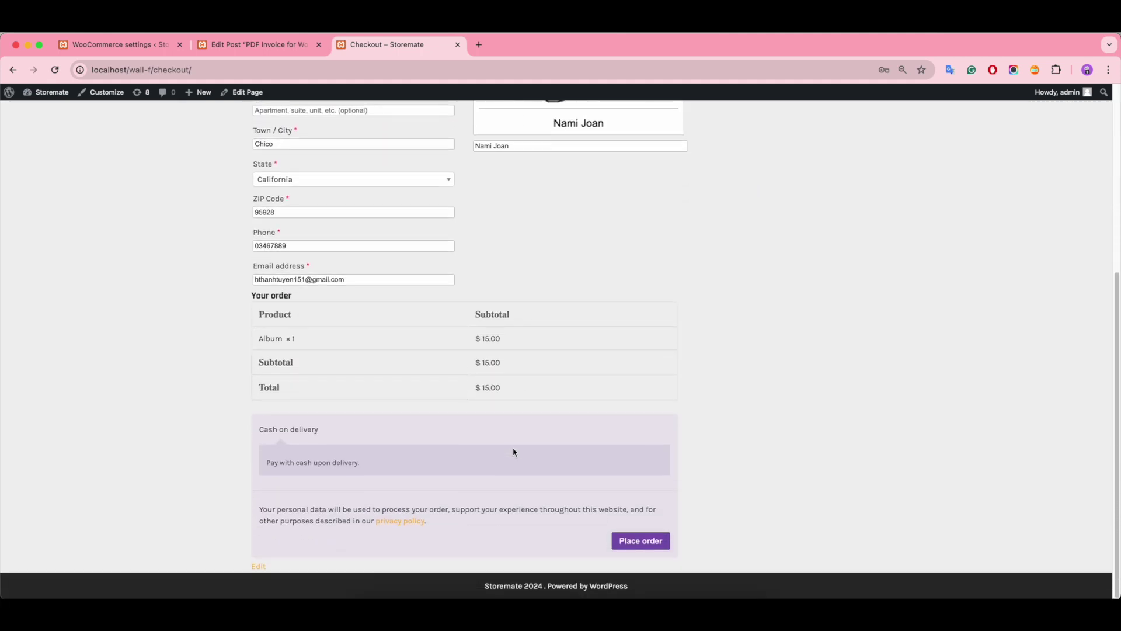
left_click(641, 542)
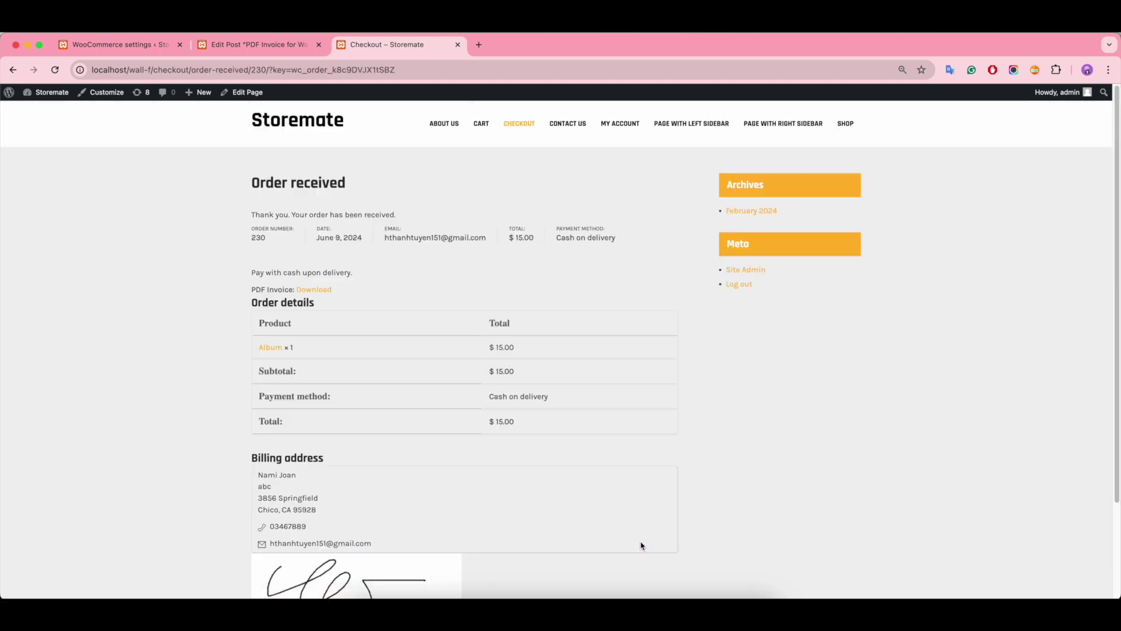
Step: Review the new $15.00 Album order under My Account > Orders, then open the admin Orders list
scroll(782, 369, "down", 3)
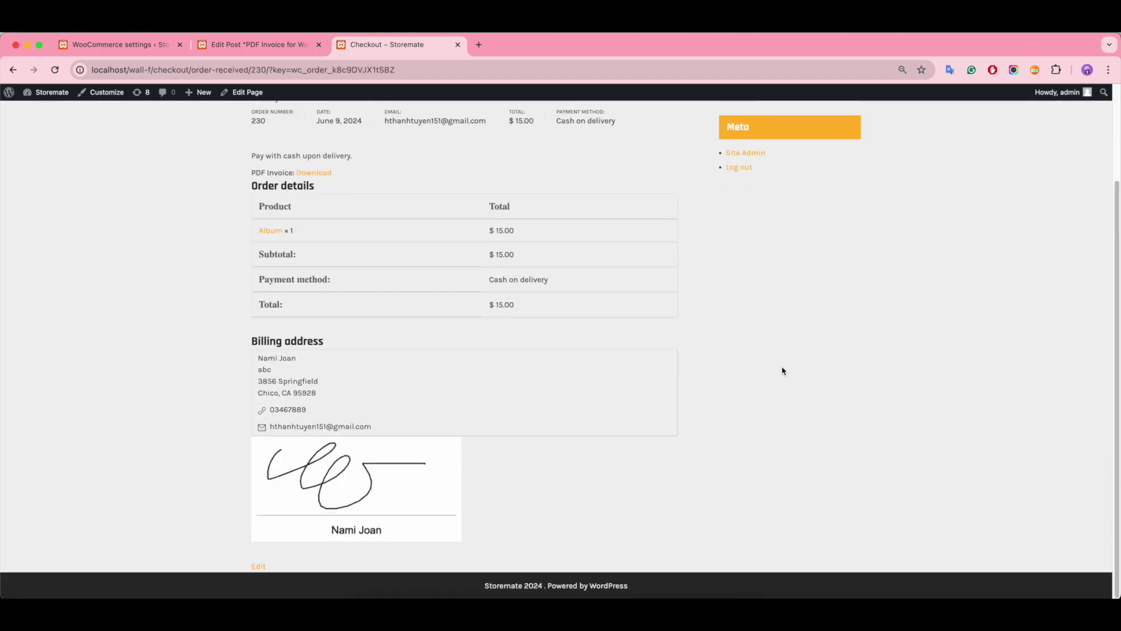
scroll(783, 371, "up", 3)
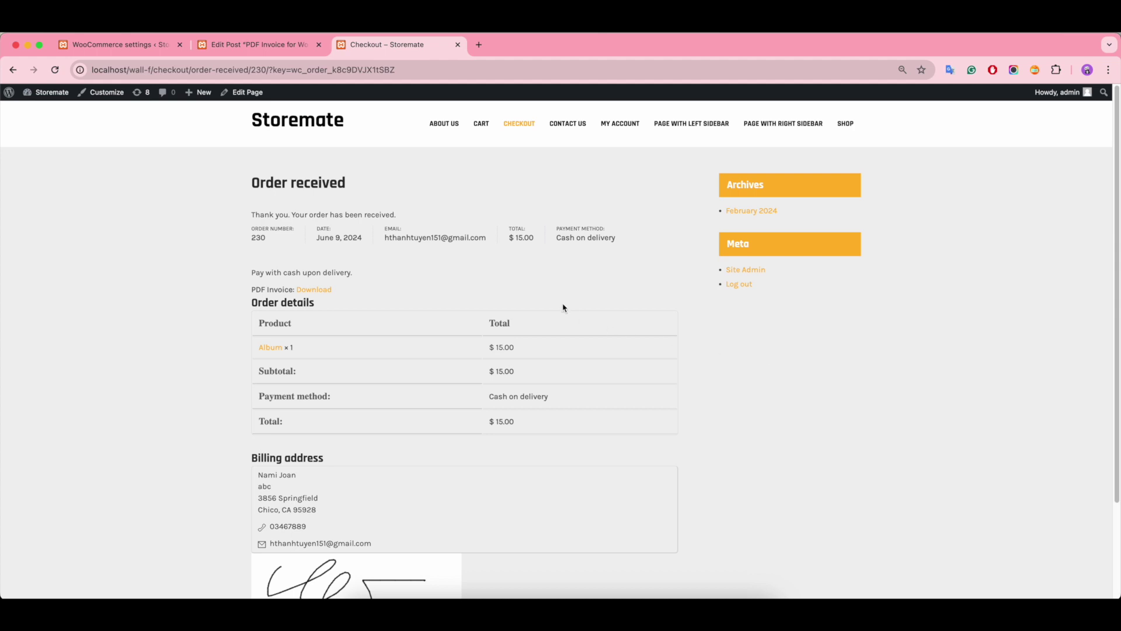
left_click(619, 125)
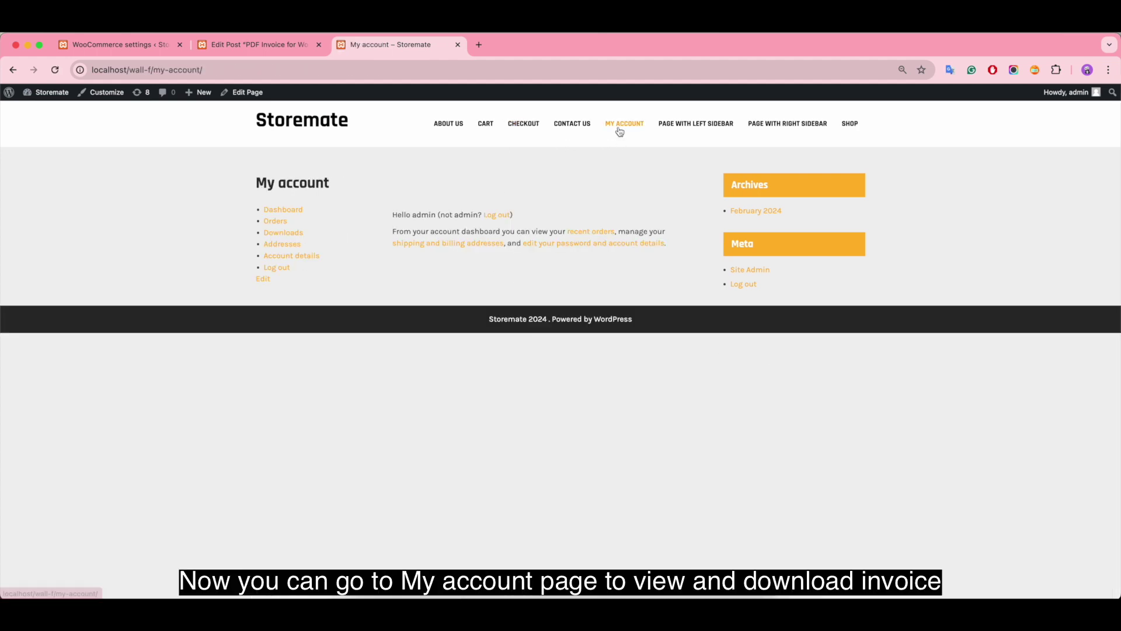
left_click(279, 223)
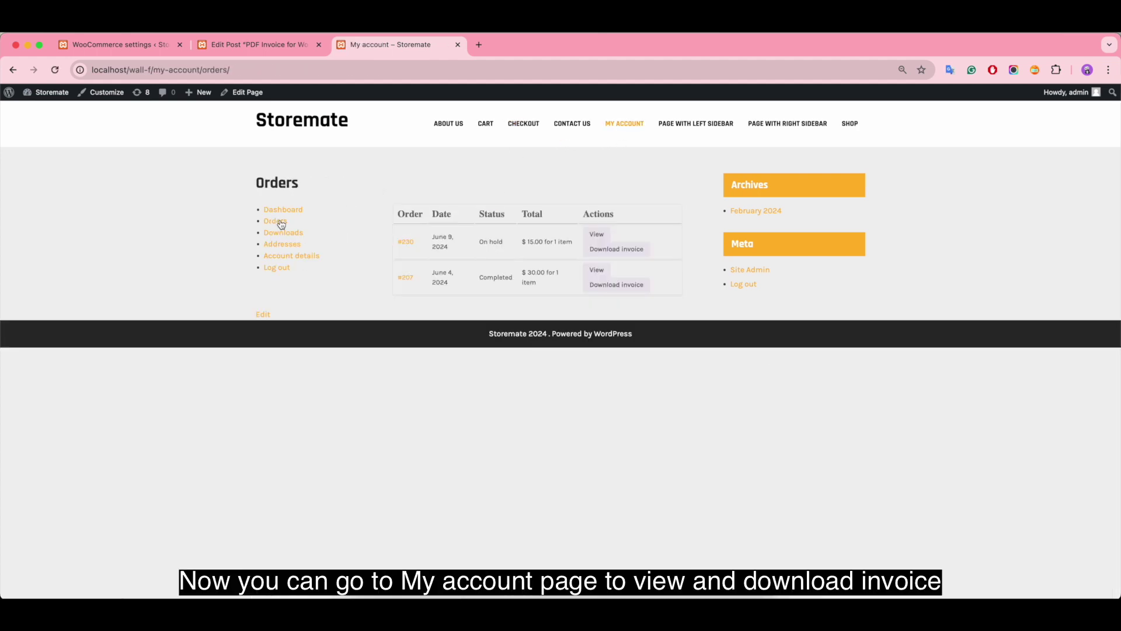
left_click(594, 236)
scroll(703, 329, "down", 2)
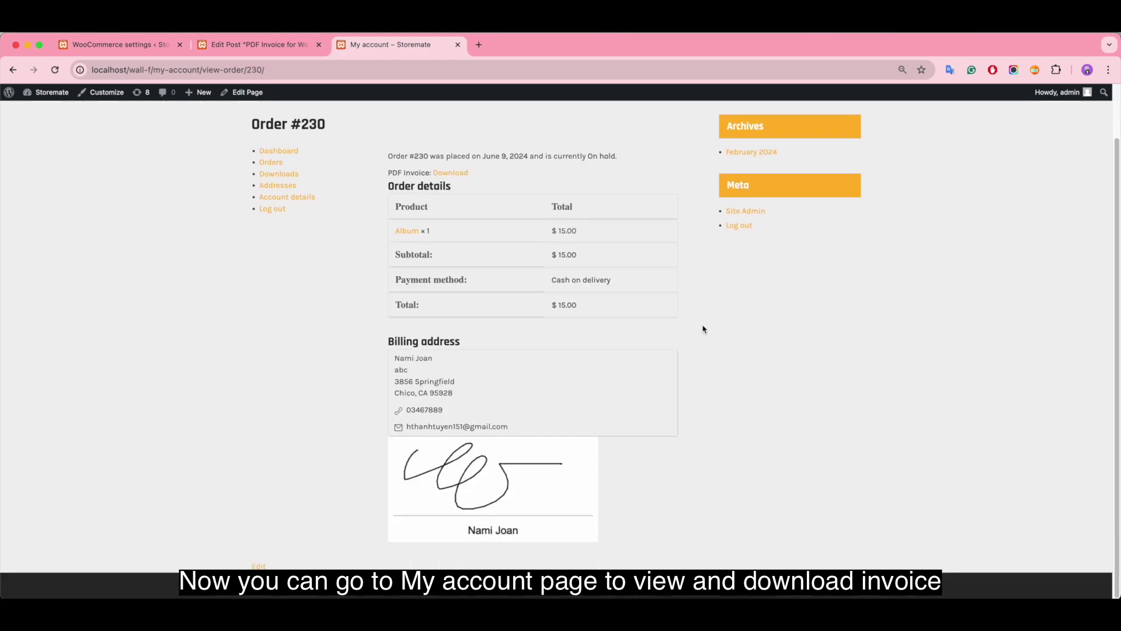
scroll(704, 329, "up", 2)
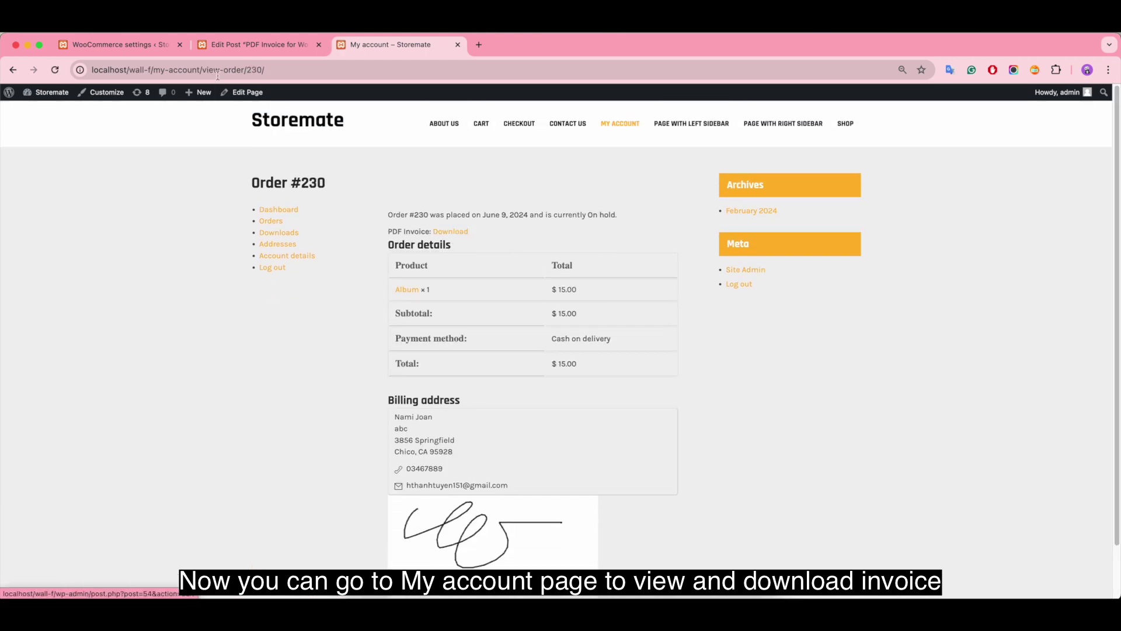
left_click(146, 51)
left_click(19, 254)
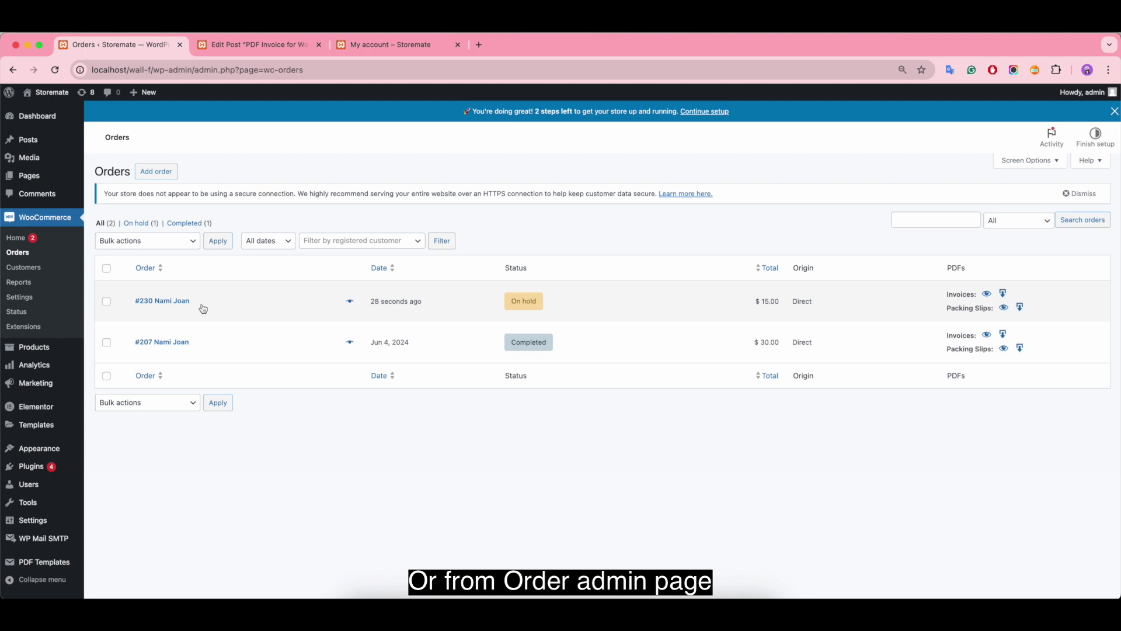
Step: Change order #230's status from On hold to Processing and update the order
left_click(180, 302)
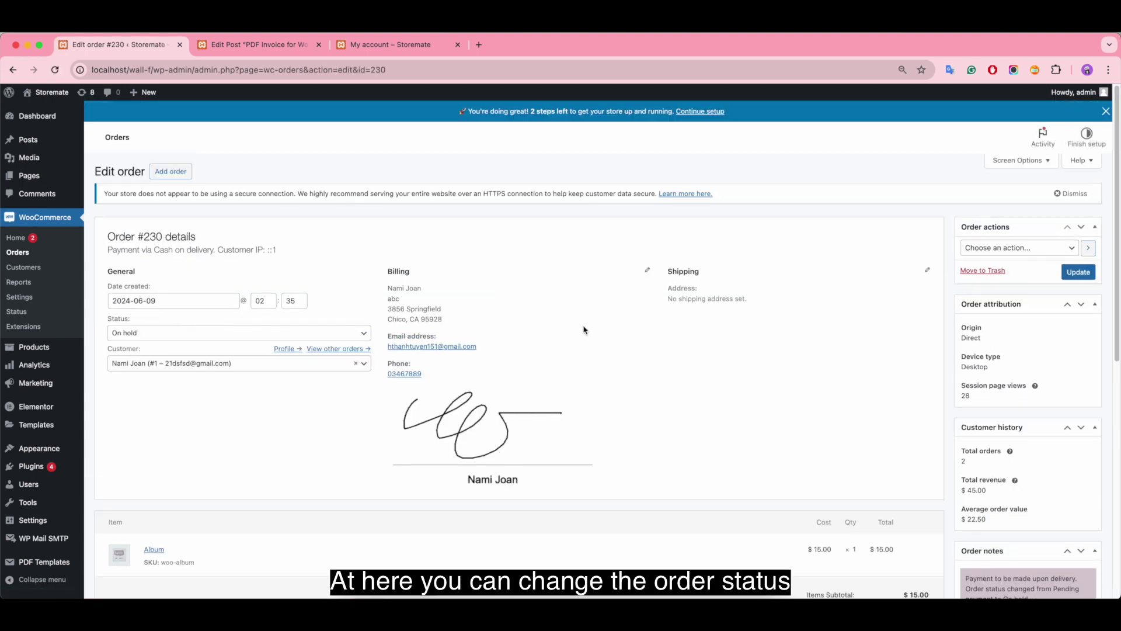
left_click(357, 334)
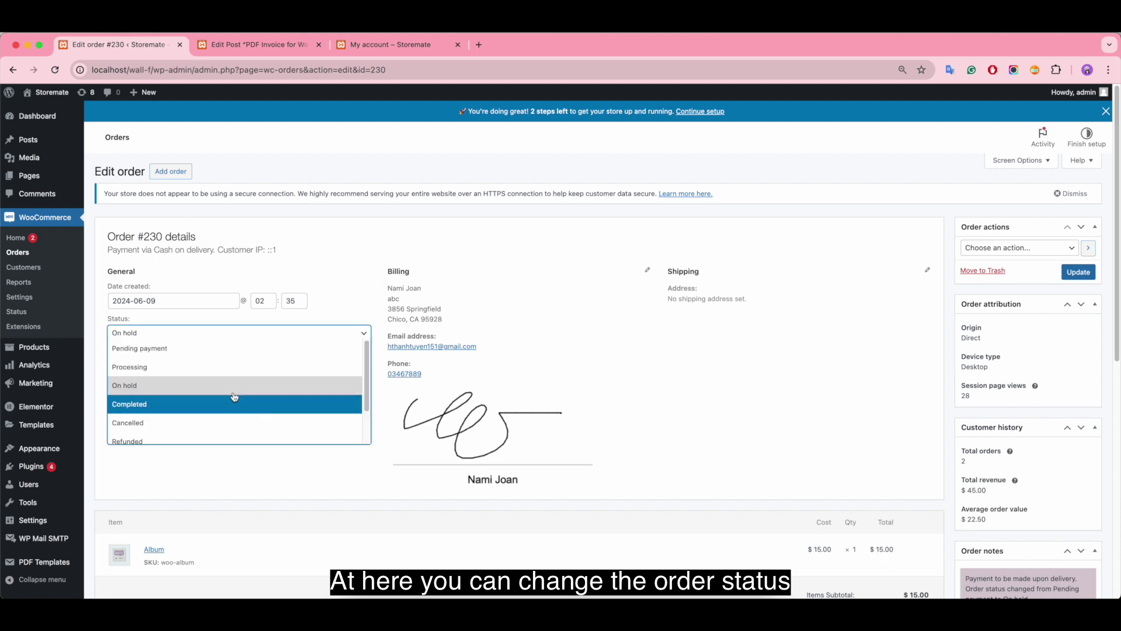
left_click(244, 369)
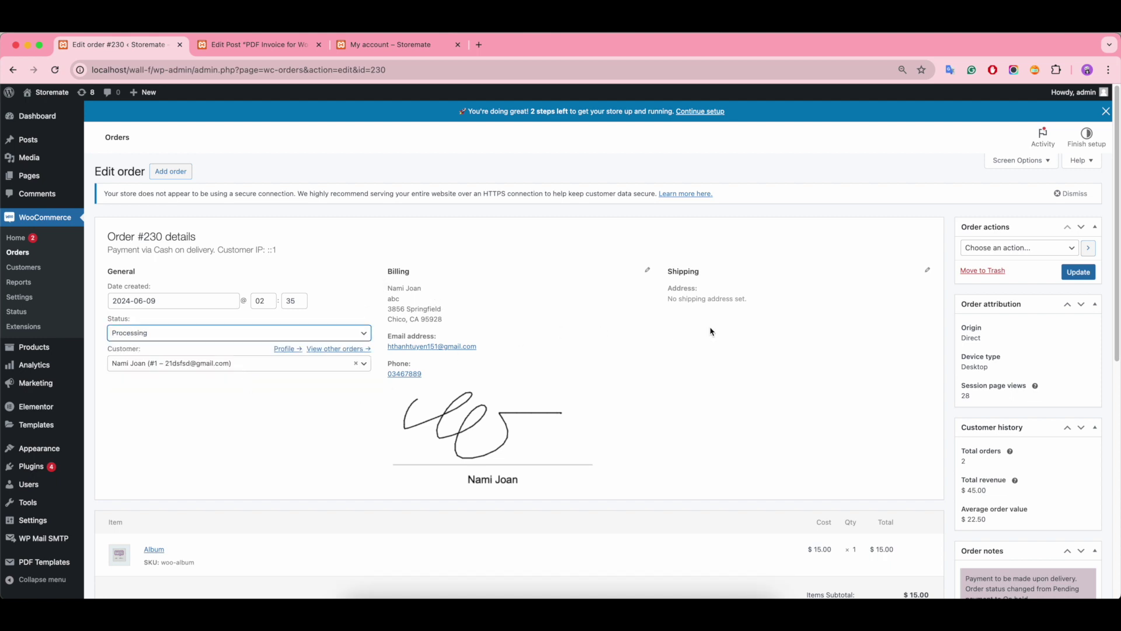
left_click(1031, 251)
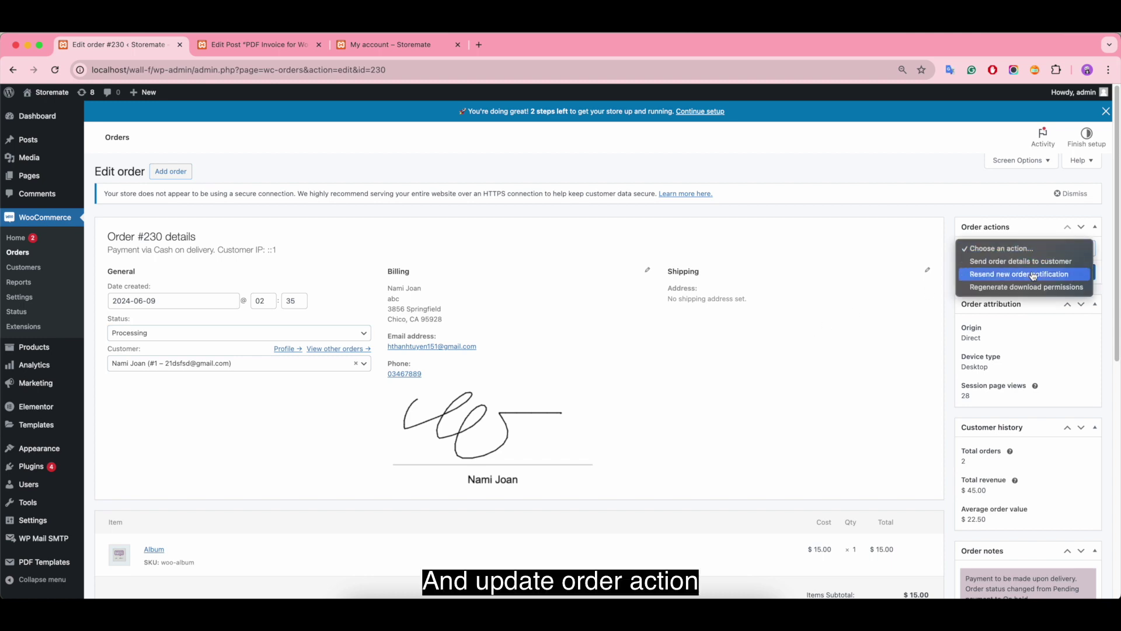
left_click(1072, 273)
left_click(1073, 274)
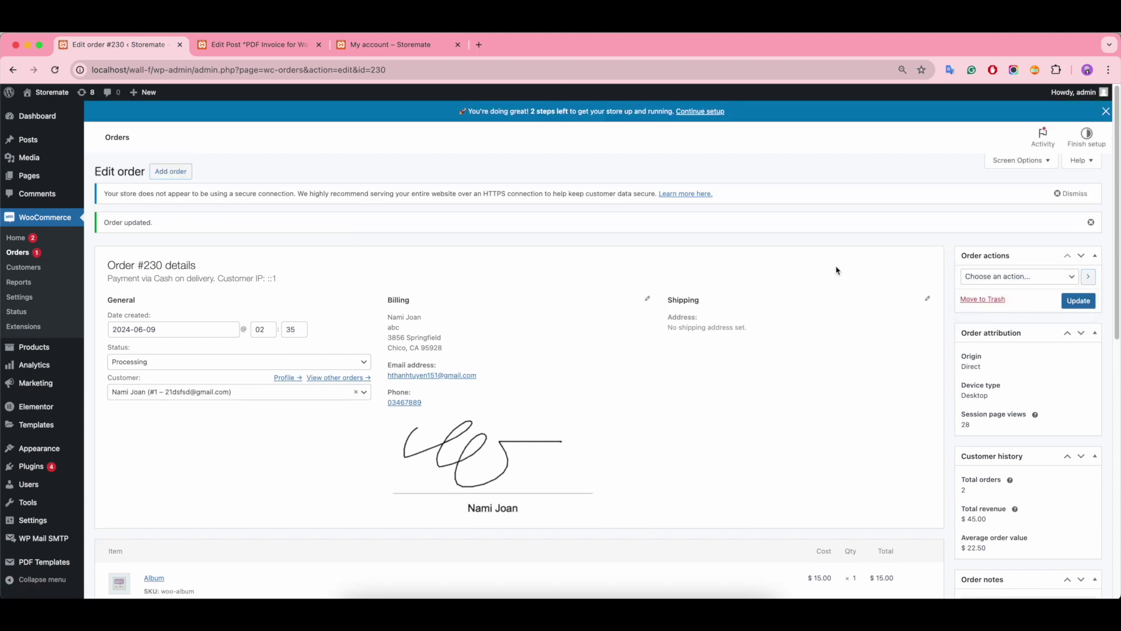
Step: Preview order #230's PDF invoice
scroll(836, 268, "down", 10)
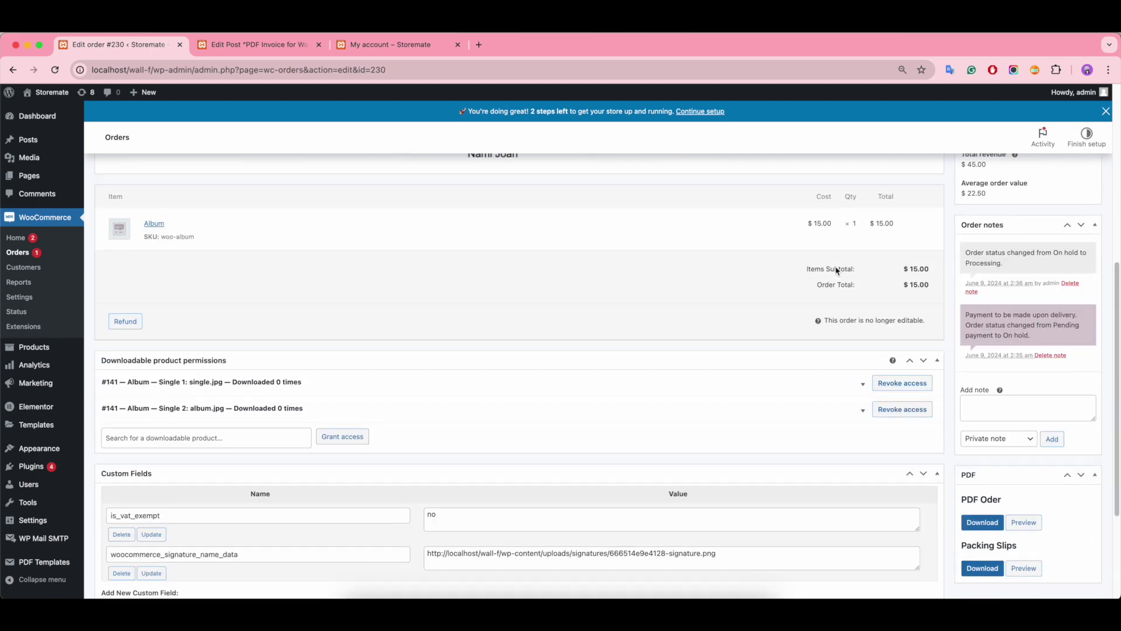
scroll(836, 269, "down", 1)
scroll(836, 269, "up", 5)
scroll(836, 270, "down", 5)
scroll(836, 270, "down", 3)
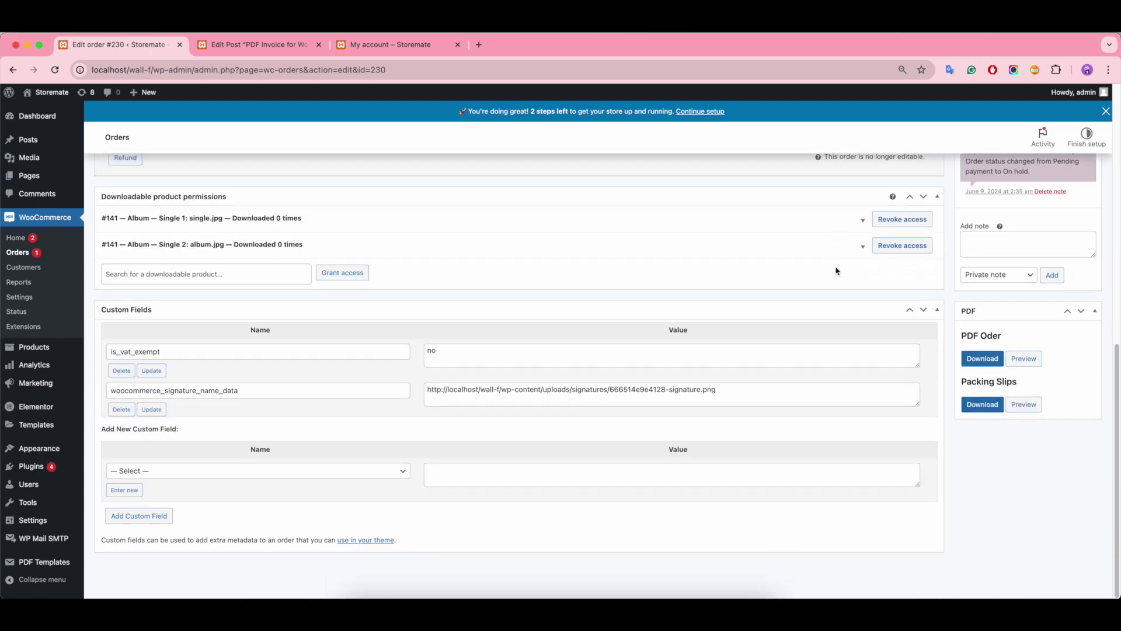
left_click(1024, 358)
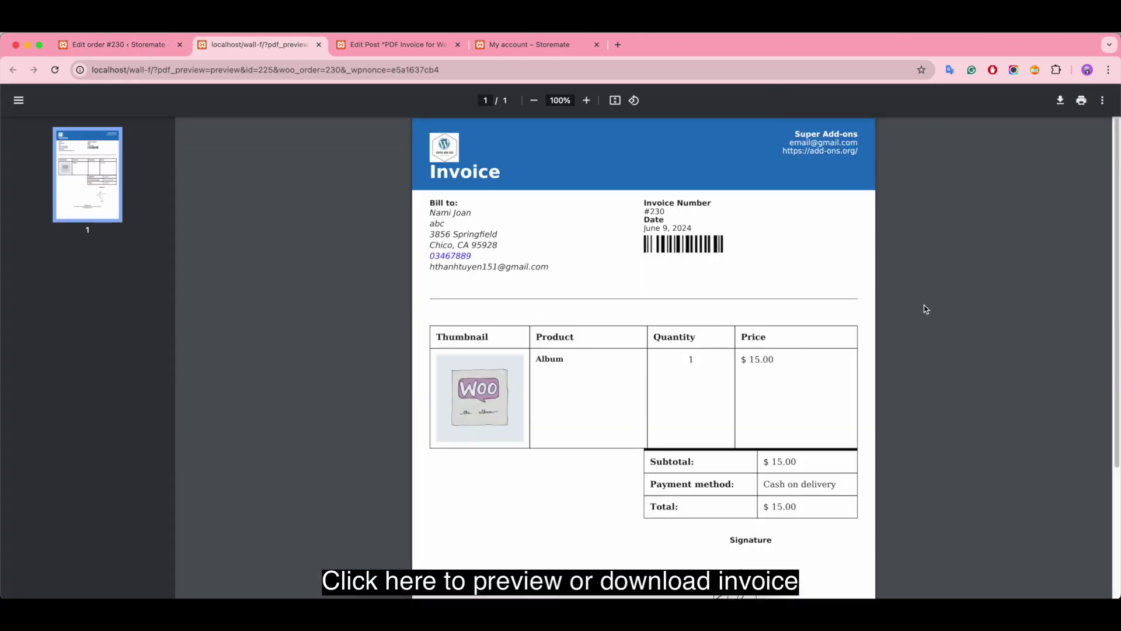
Step: Scroll the order #230 invoice down to the signature section and back to the top
scroll(925, 308, "down", 3)
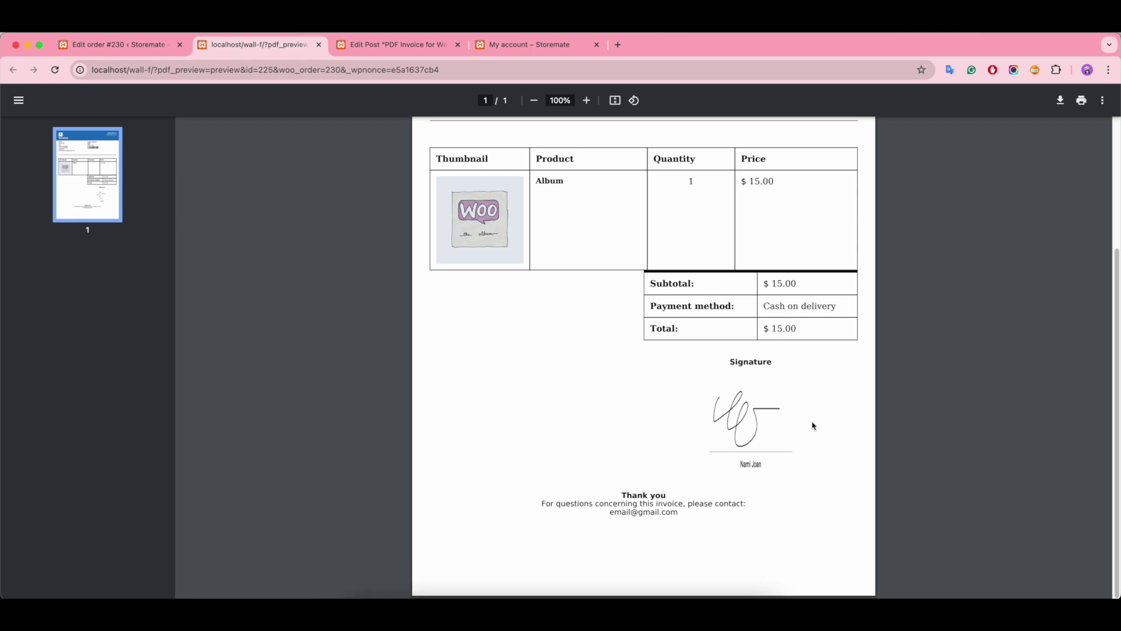
scroll(929, 401, "up", 3)
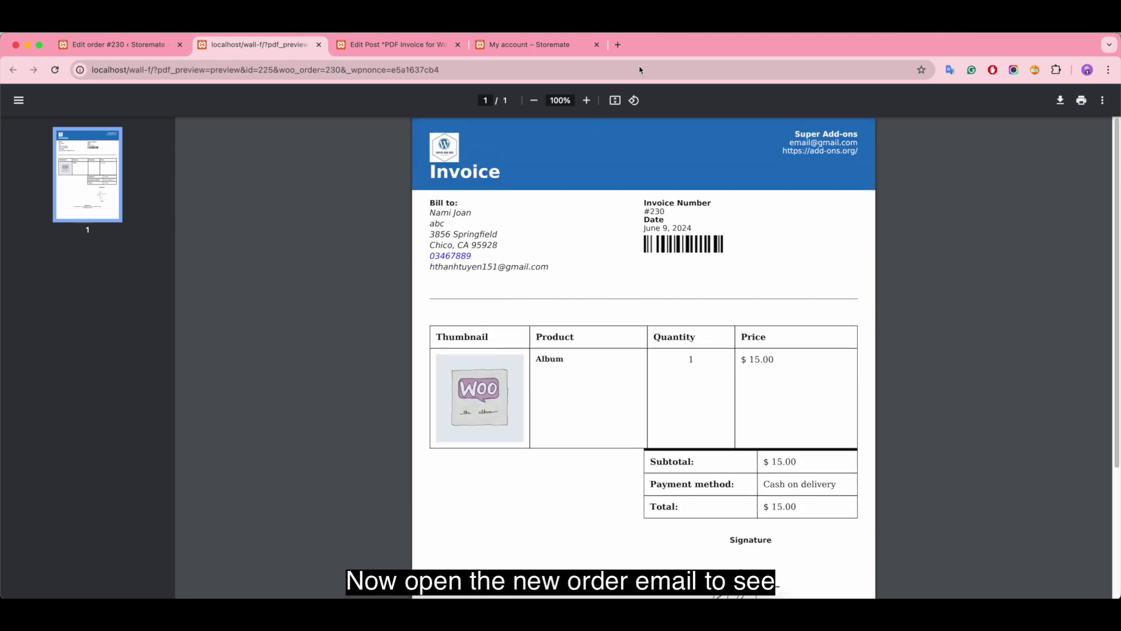
Step: In Gmail, read the [Storemate] New order #230 email's order details and billing address
left_click(548, 46)
left_click(618, 44)
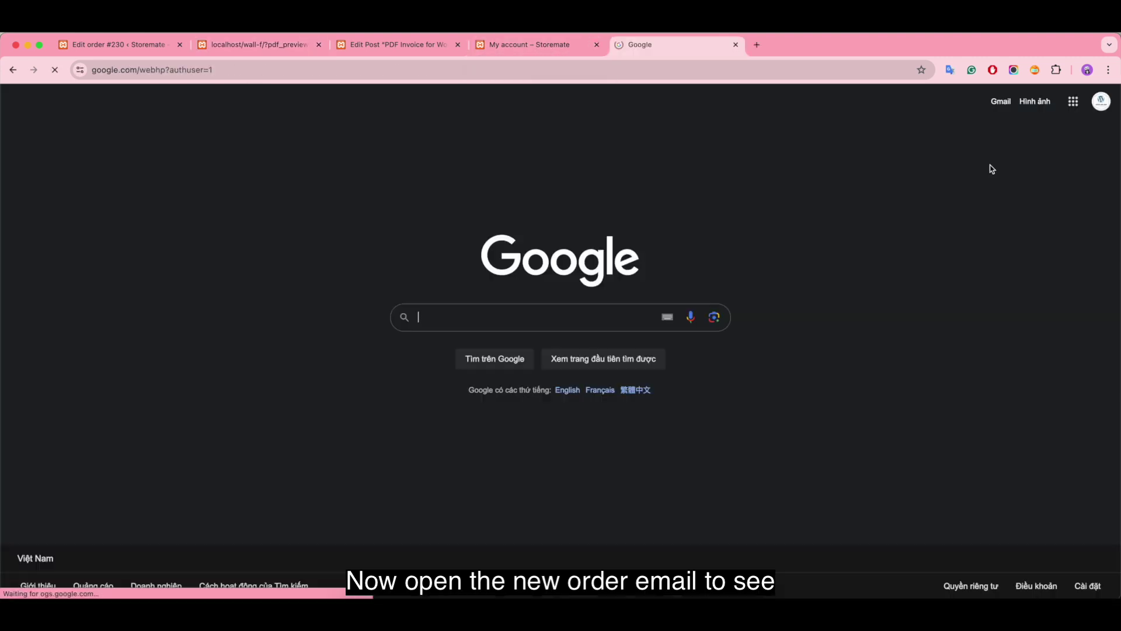
left_click(998, 105)
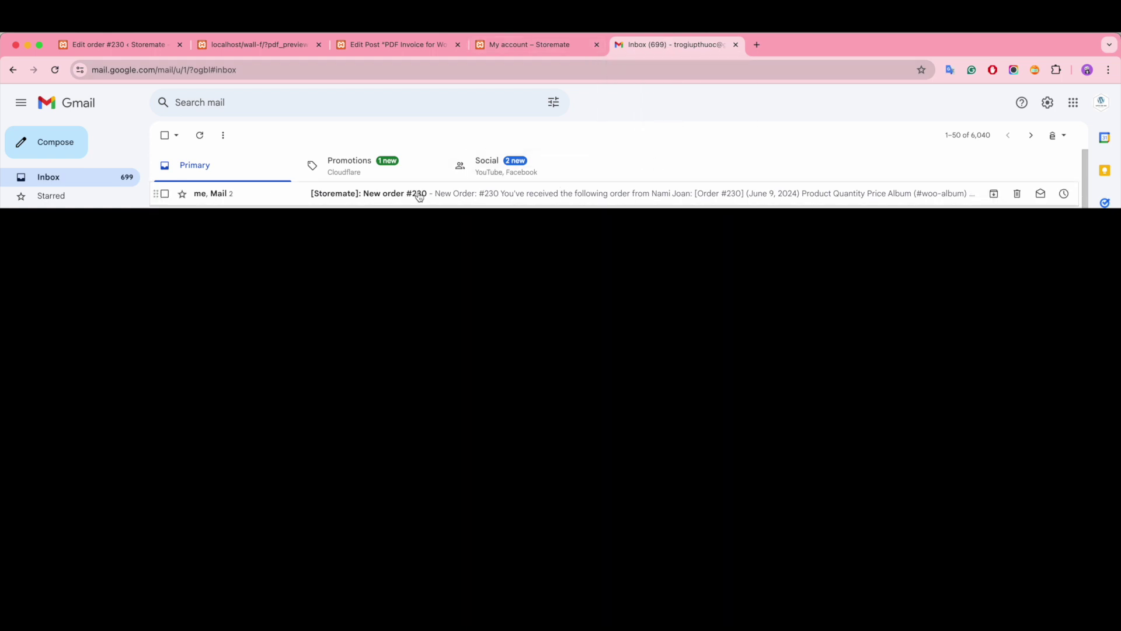
left_click(573, 197)
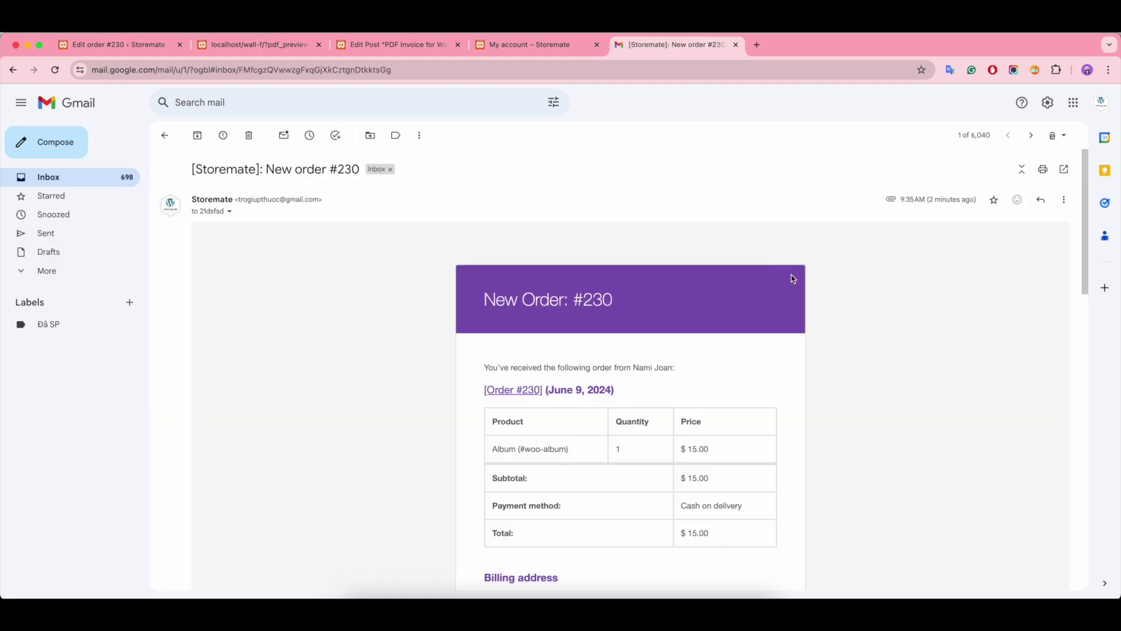
scroll(789, 280, "down", 3)
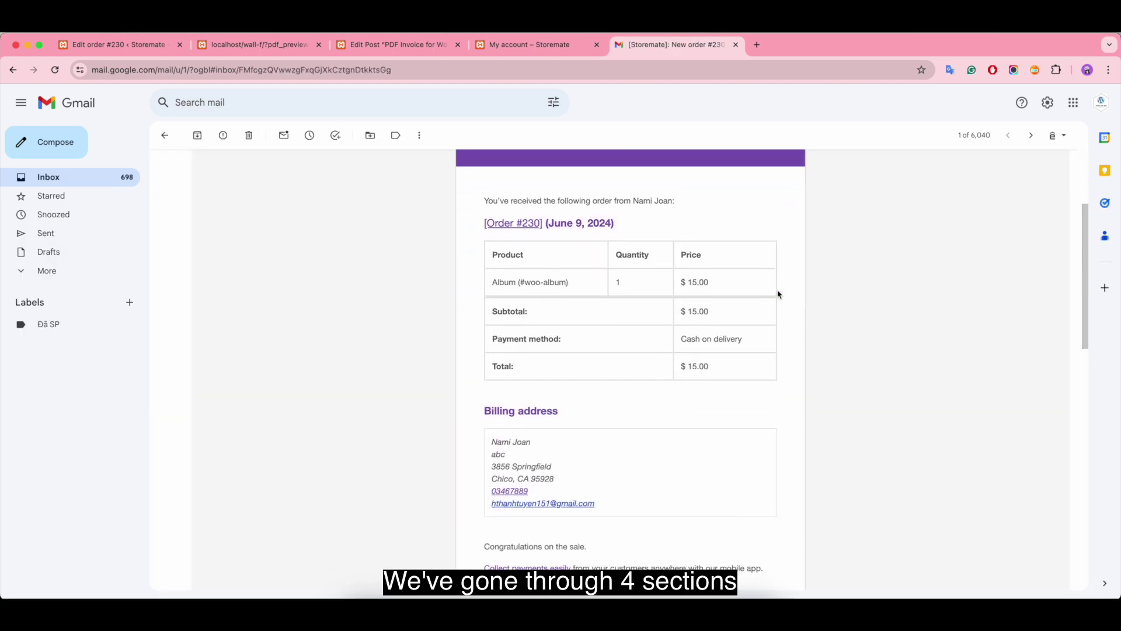
scroll(635, 418, "down", 6)
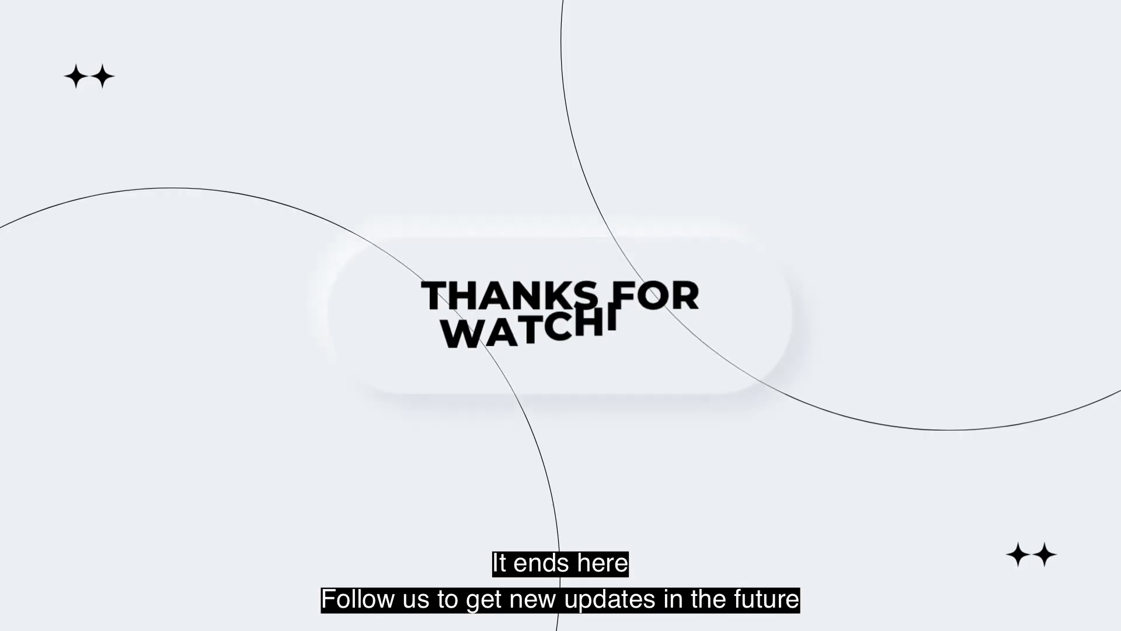